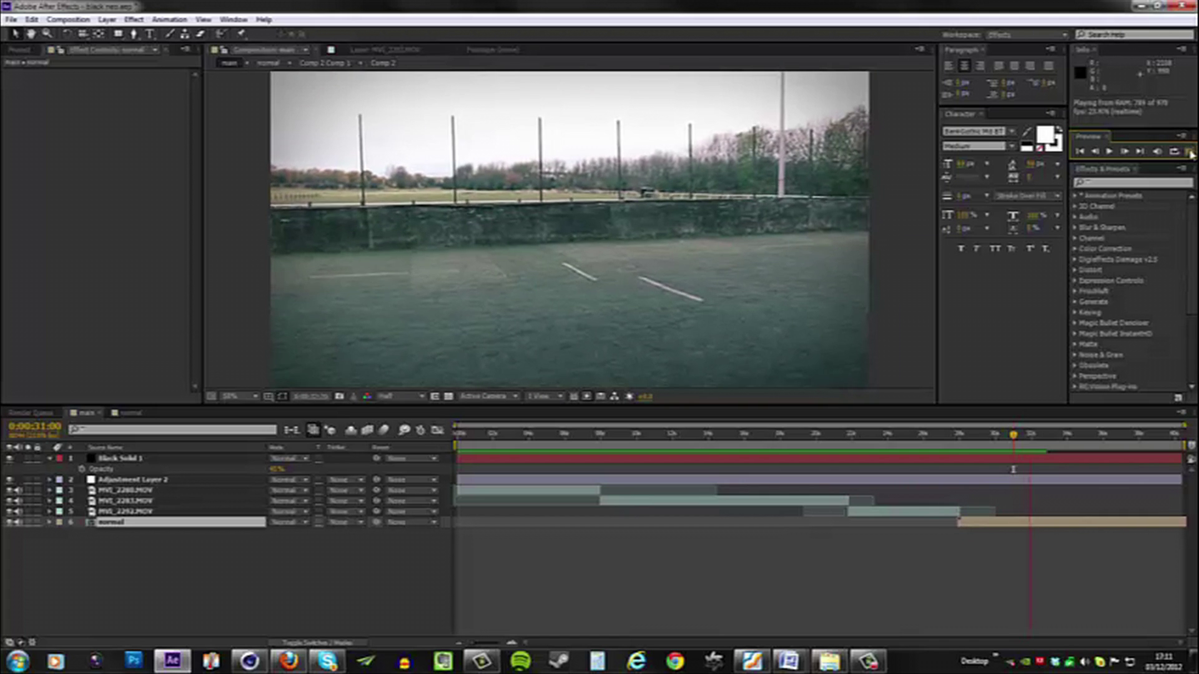
- Stop the preview of the finished takeoff shot and scrub back through it
left_click(1191, 154)
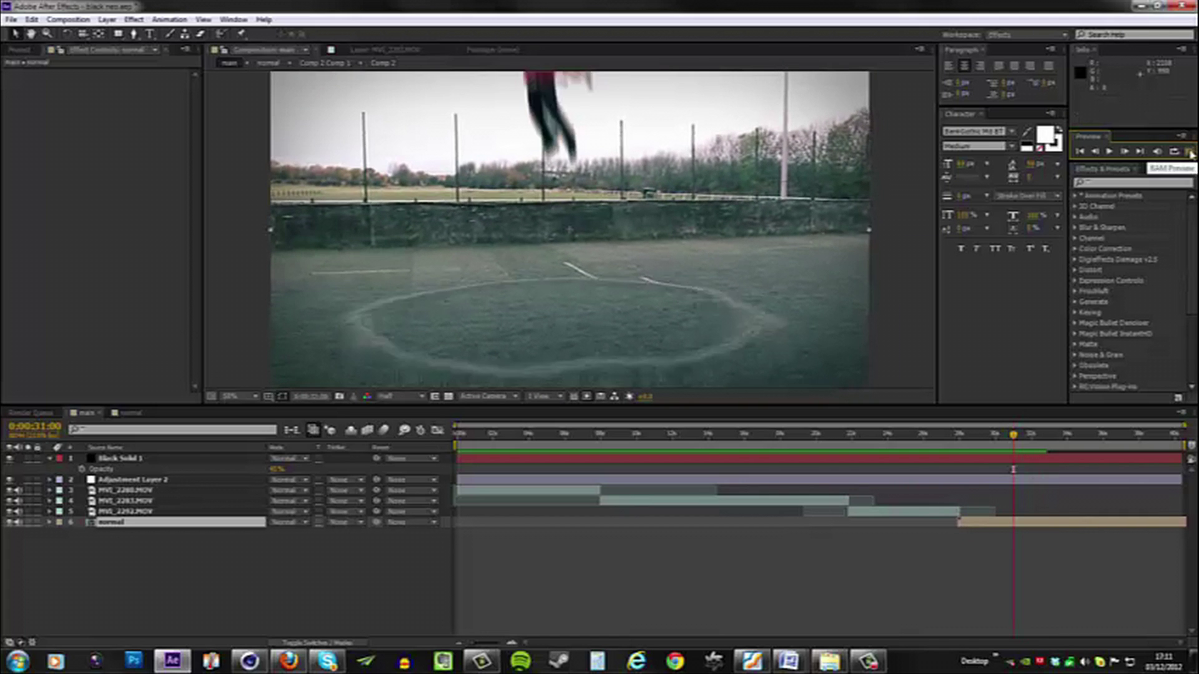
left_click(1011, 444)
mouse_move(1011, 443)
left_mouse_down()
mouse_move(963, 447)
mouse_move(1013, 444)
left_mouse_up()
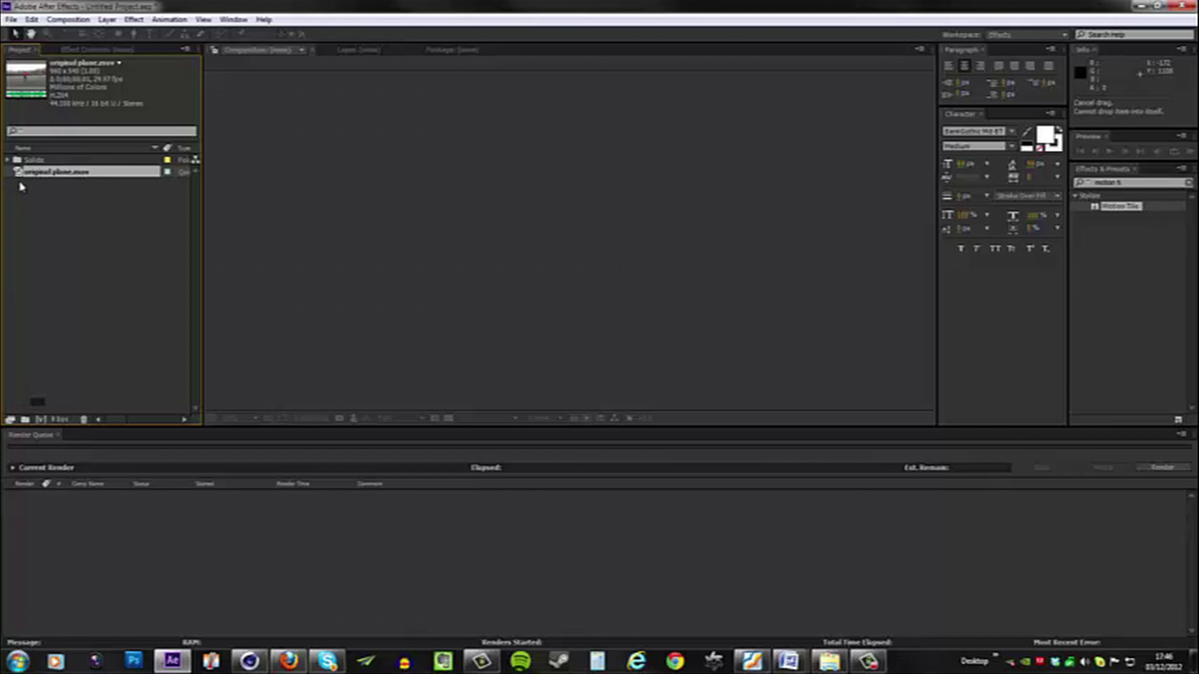
- Make an 'original plane' composition from original plane.mov and scrub through the jump footage
left_click_drag(17, 177, 41, 419)
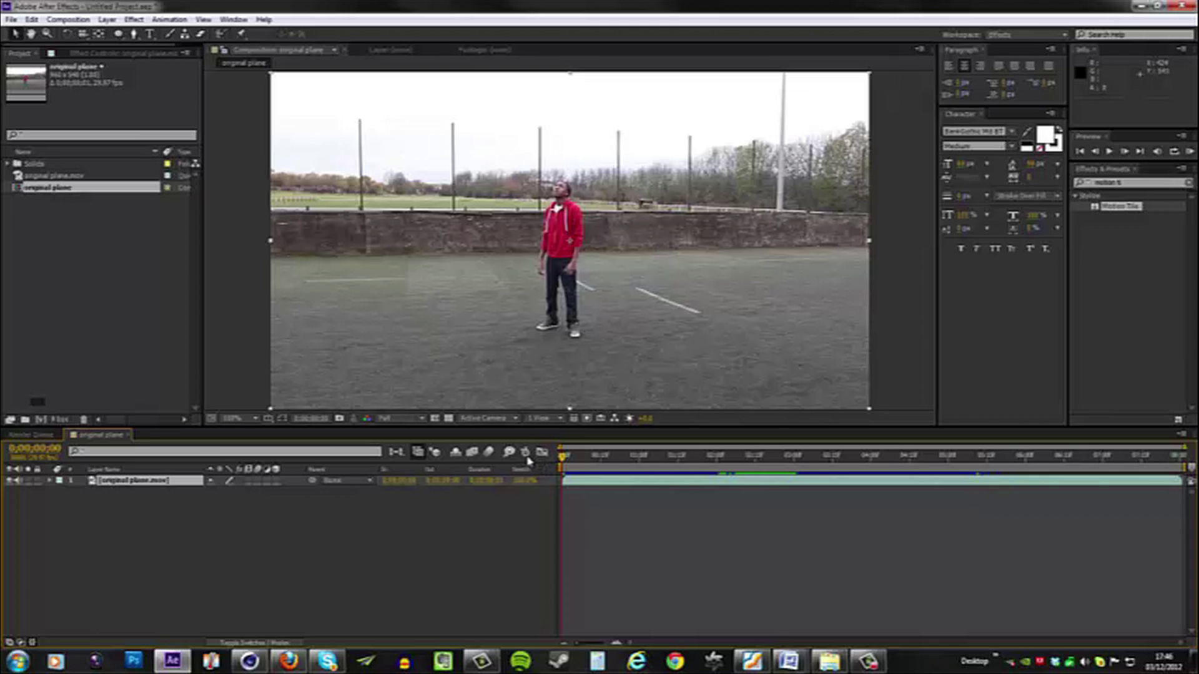
left_click(590, 462)
left_click_drag(595, 467, 796, 495)
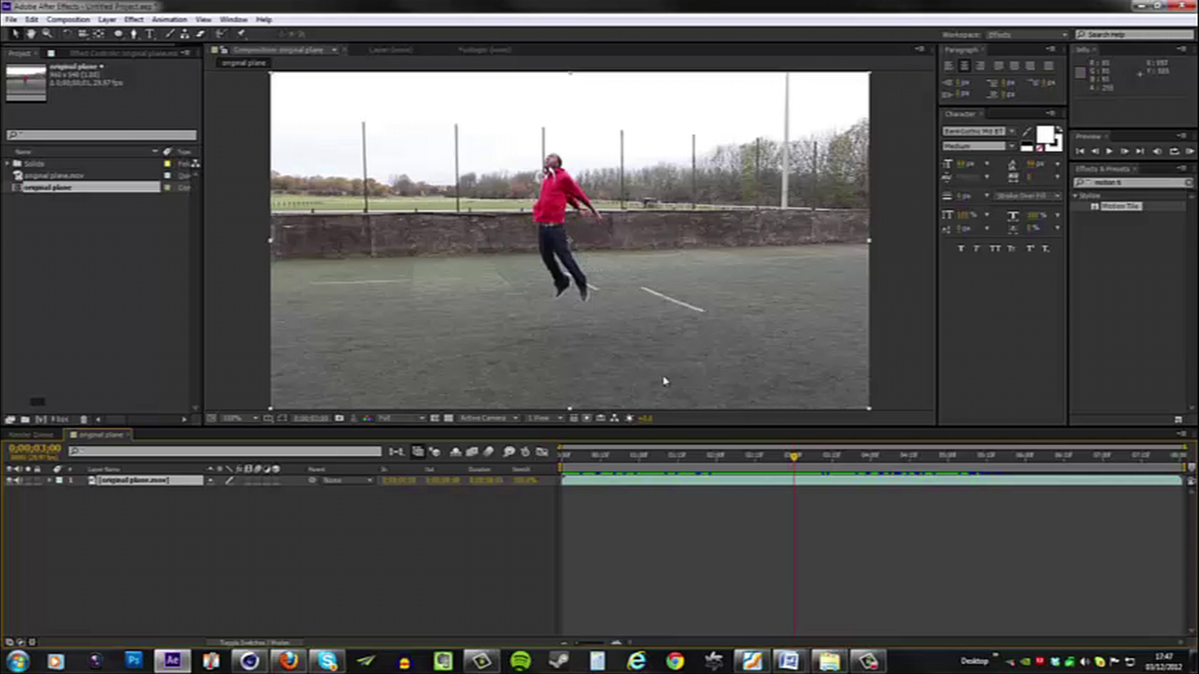
- Split the clip at 0;00;03;01, the frame just after the jump's peak
left_click_drag(795, 458, 799, 485)
left_click(798, 461)
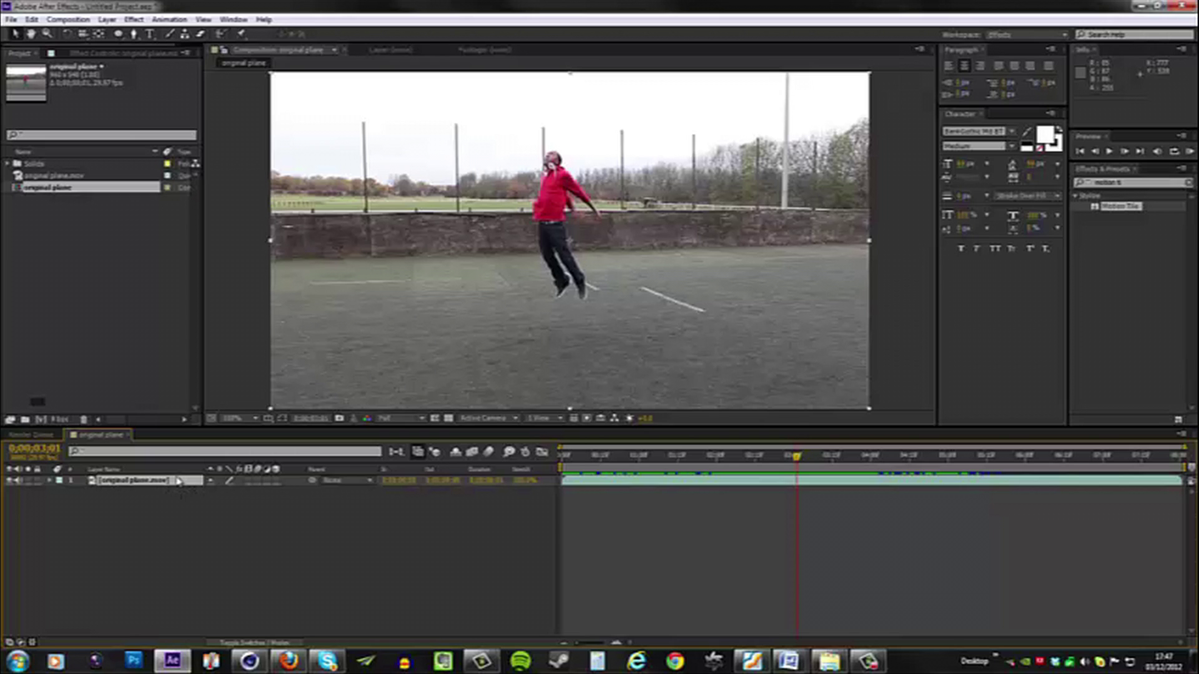
key("ctrl+shift+d")
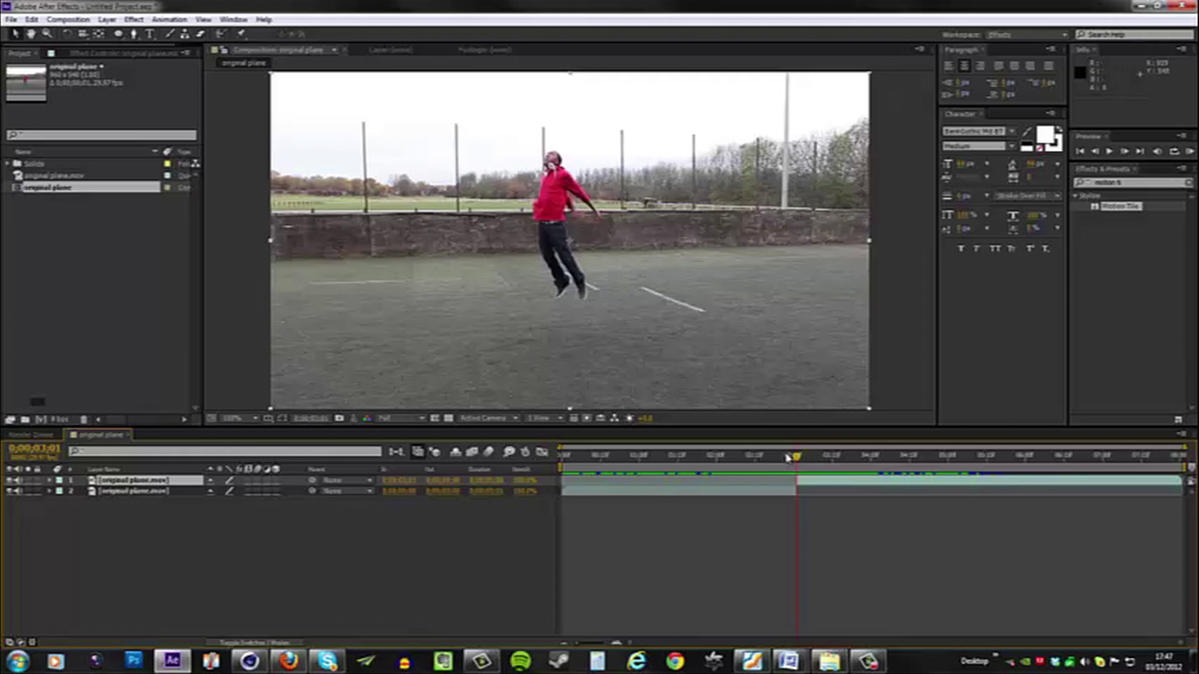
- Split the clip again at 0;00;05;08 and delete the middle landing-and-running piece
left_click_drag(794, 458, 973, 482)
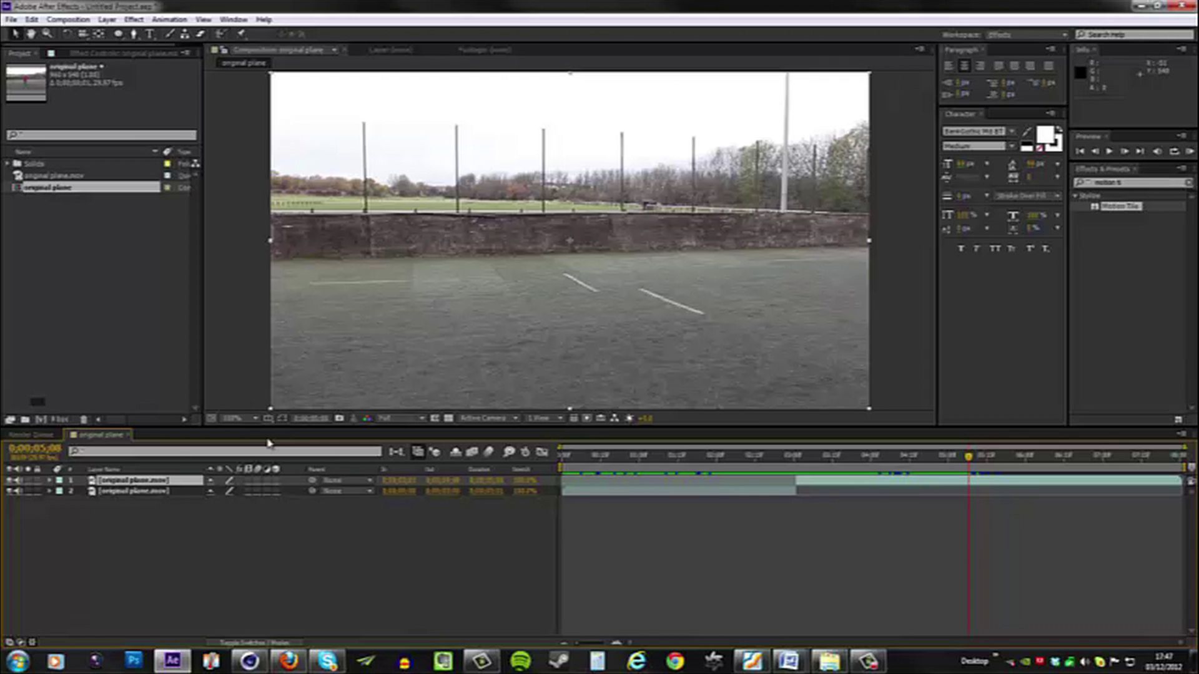
key("ctrl+shift+d")
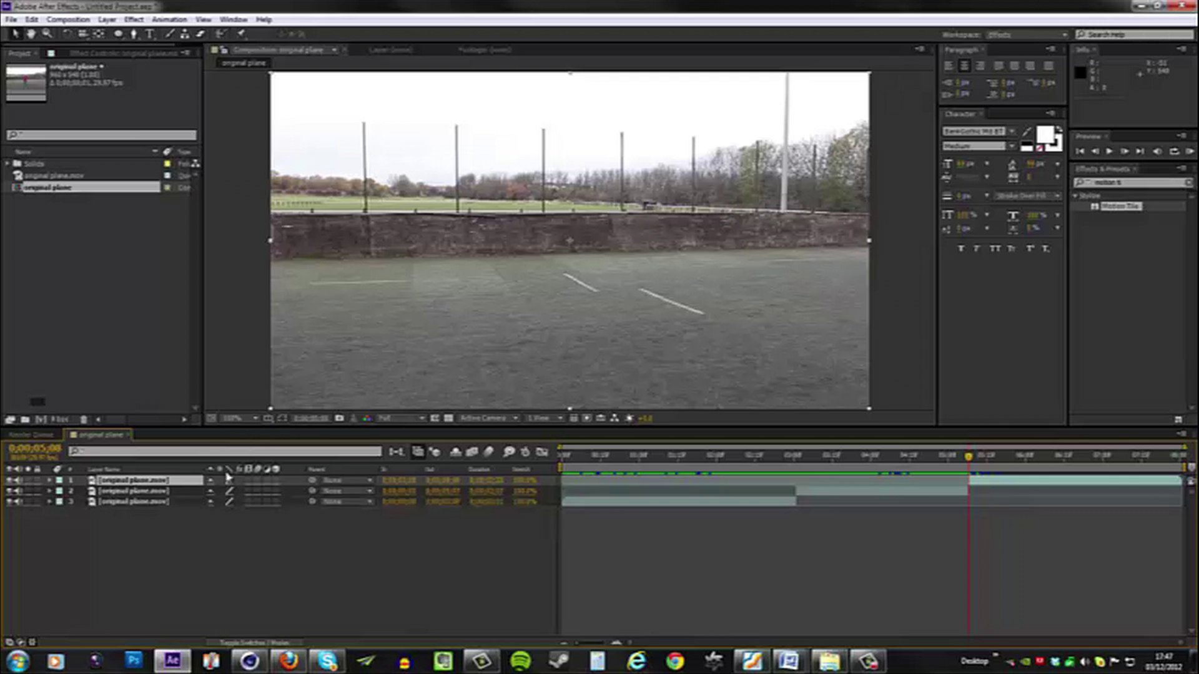
left_click(164, 493)
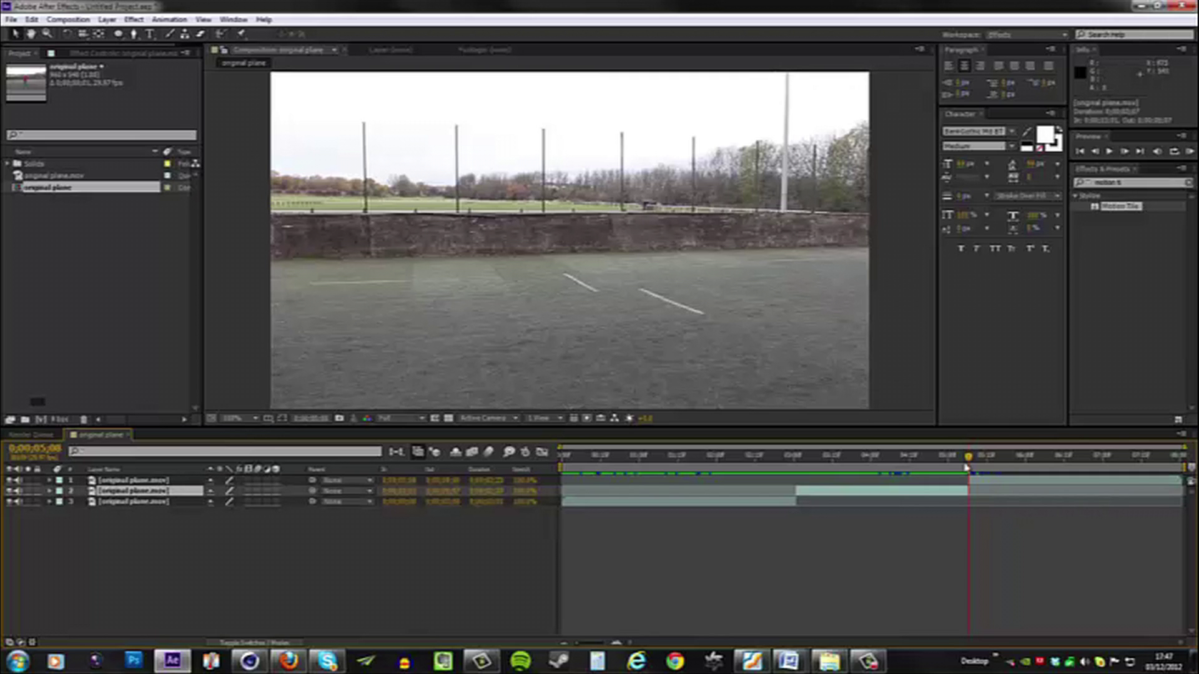
left_click_drag(972, 457, 864, 479)
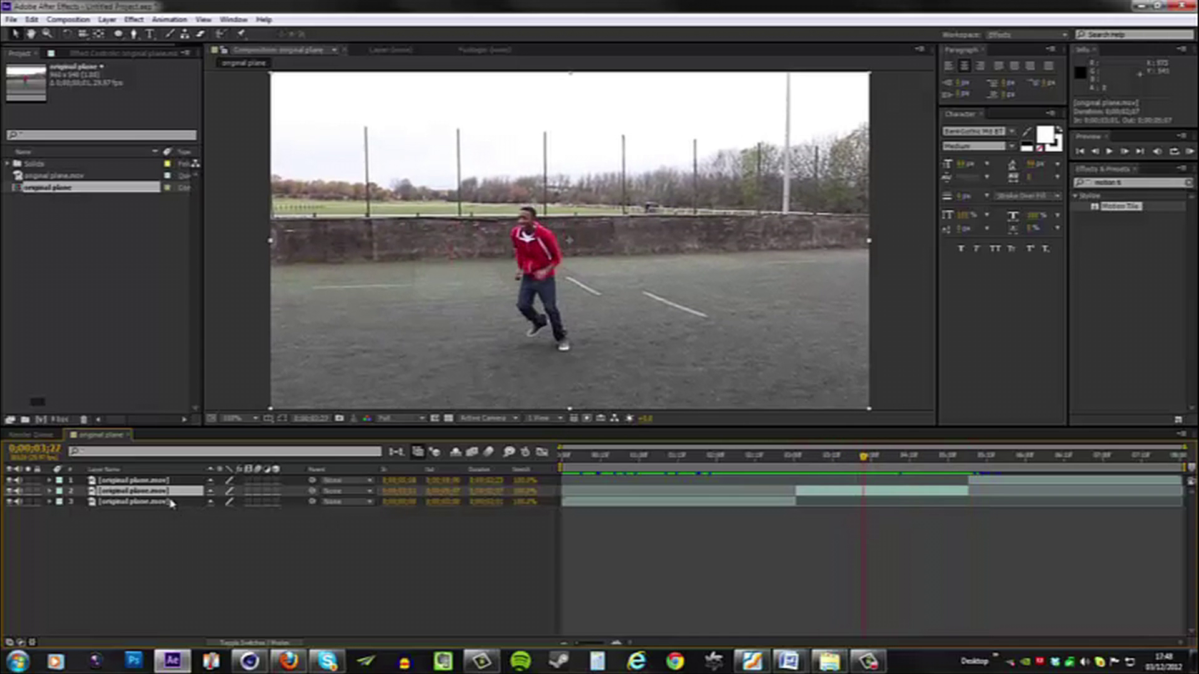
key("Delete")
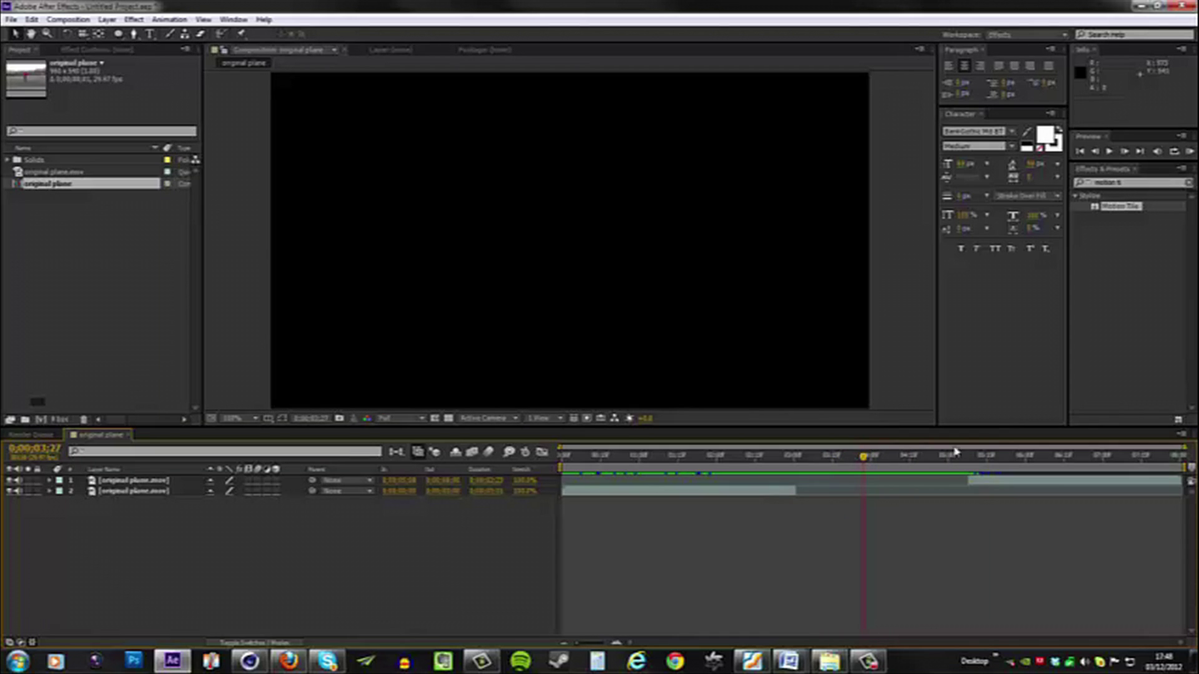
- Slide the later clip piece to start at 0;00;03;01, then review the join
left_click_drag(871, 457, 798, 506)
left_click_drag(803, 459, 795, 463)
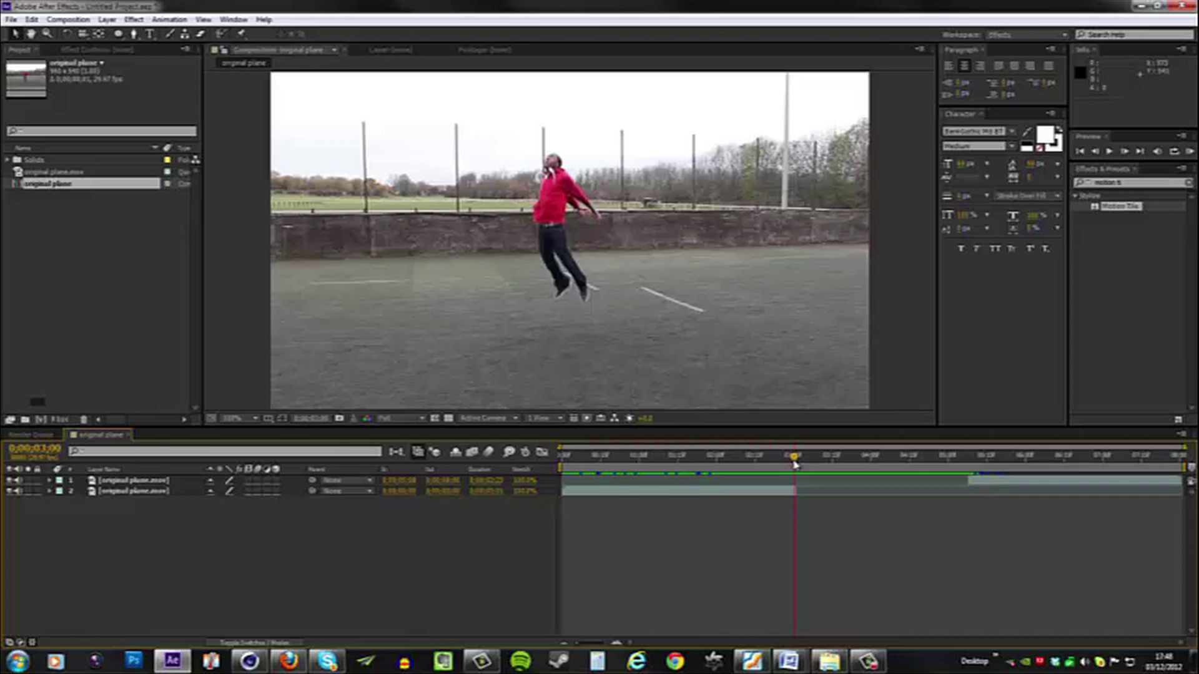
left_click_drag(797, 463, 798, 464)
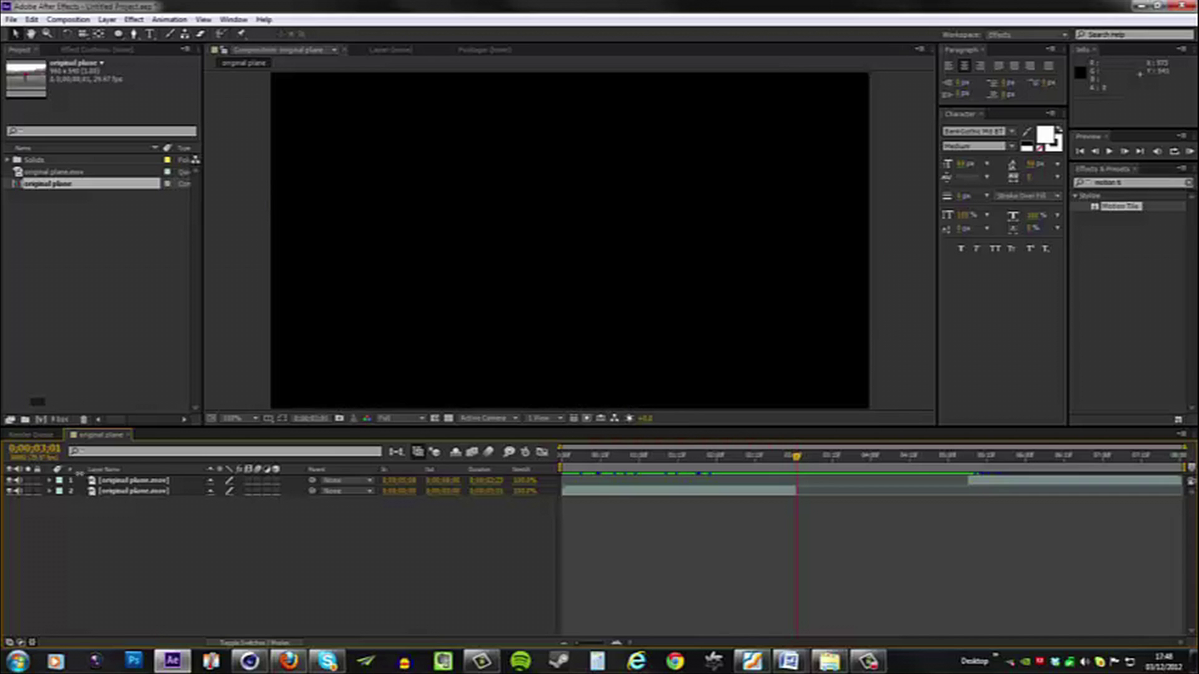
left_click(145, 483)
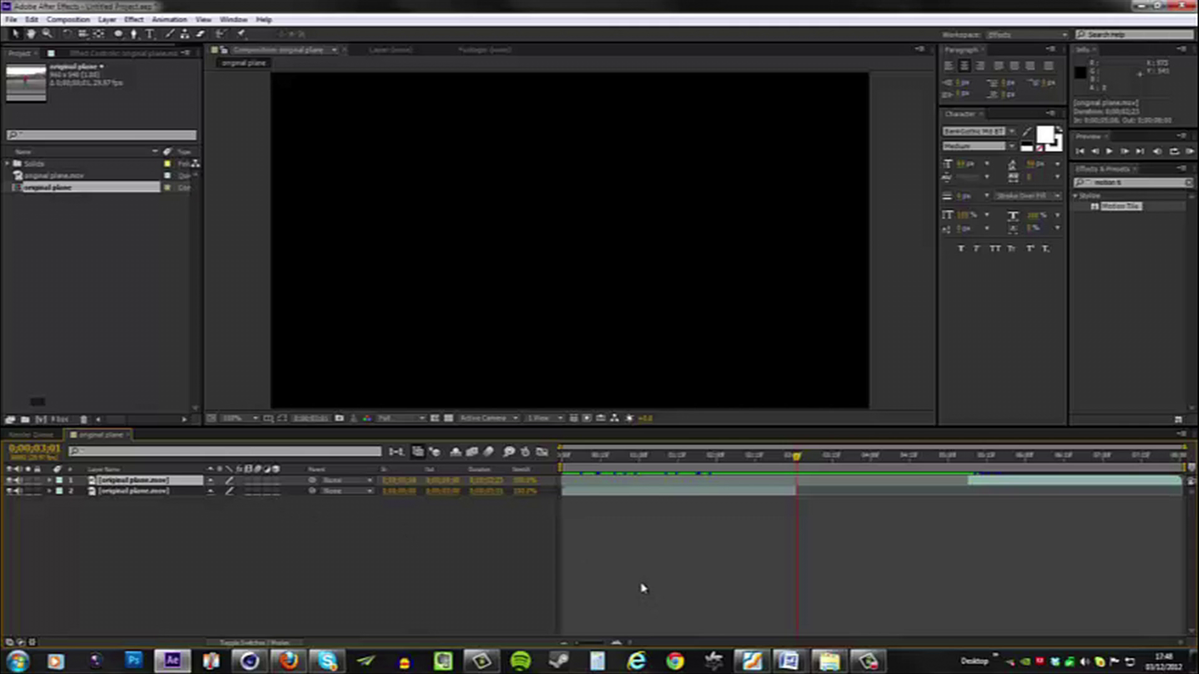
key("bracketleft")
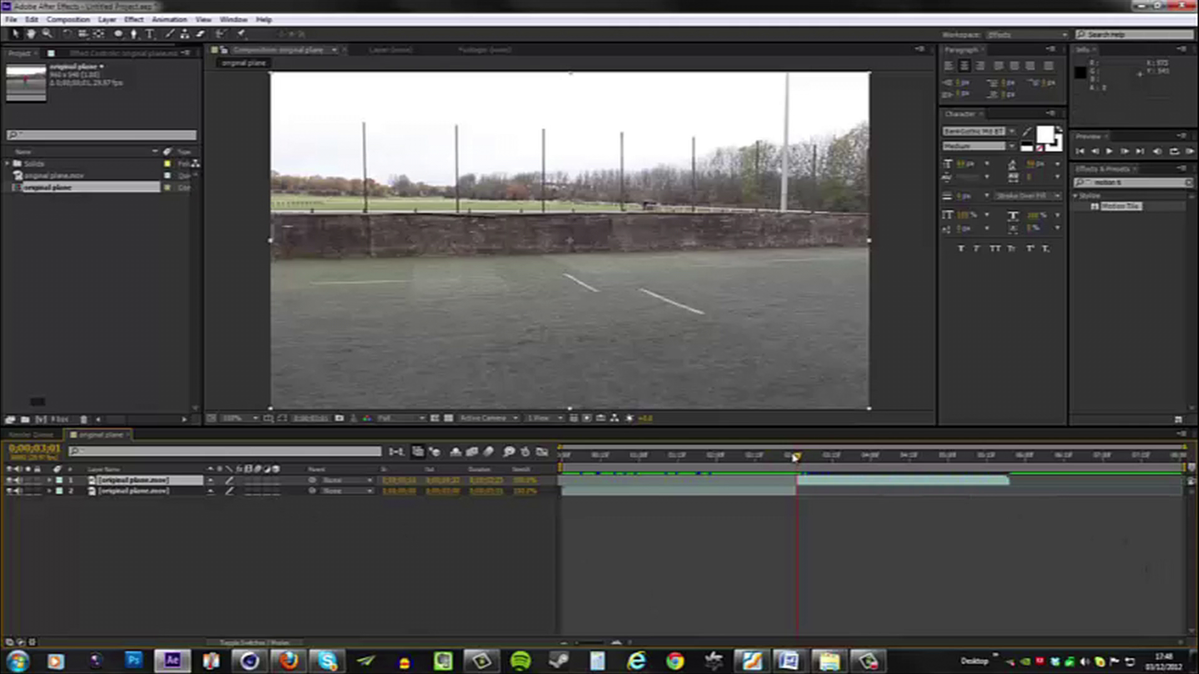
left_click_drag(800, 458, 793, 498)
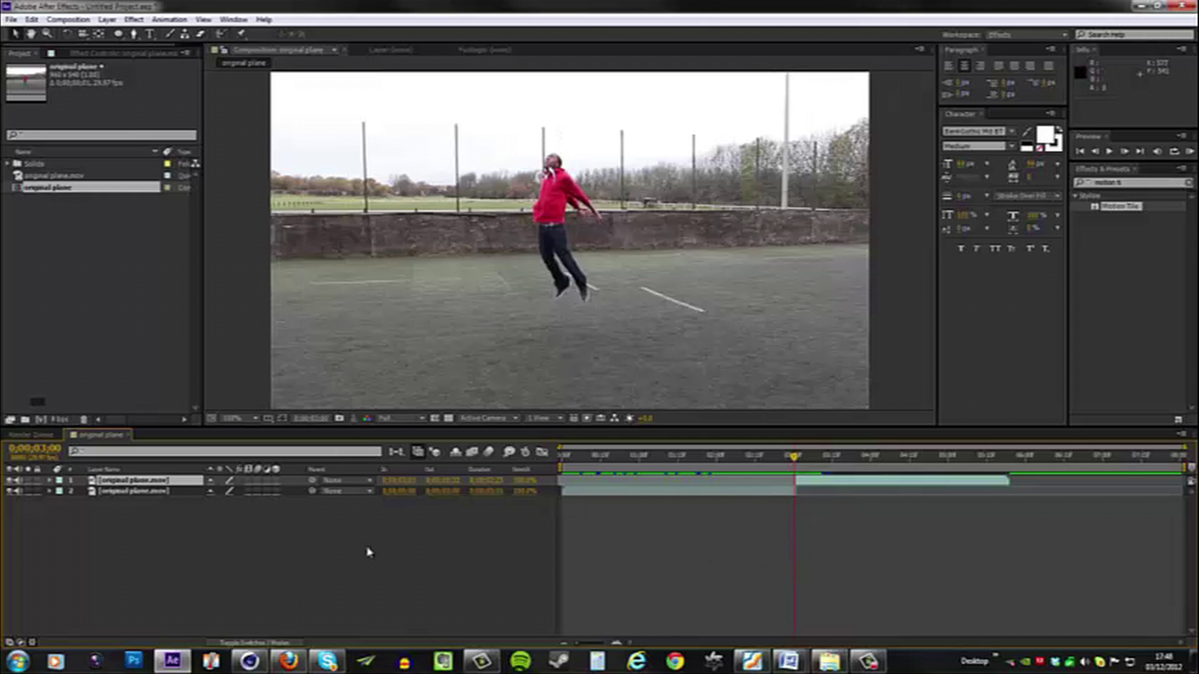
- Duplicate the first clip piece and freeze the copy on the mid-air frame
left_click(149, 492)
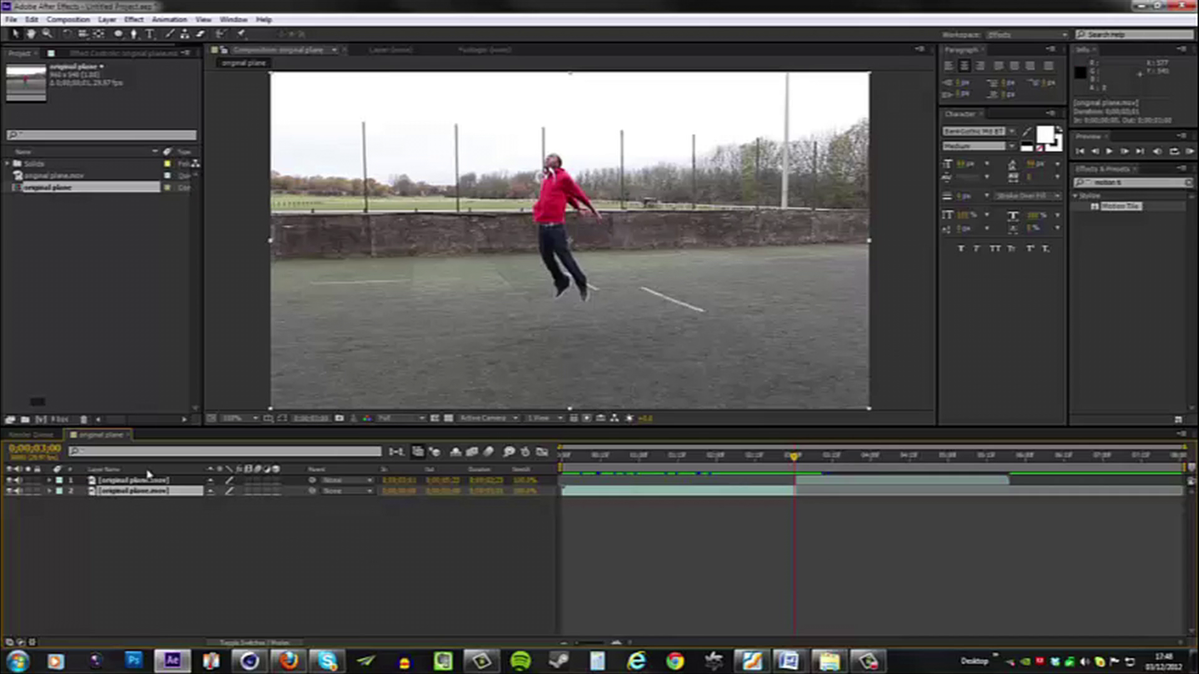
key("ctrl+d")
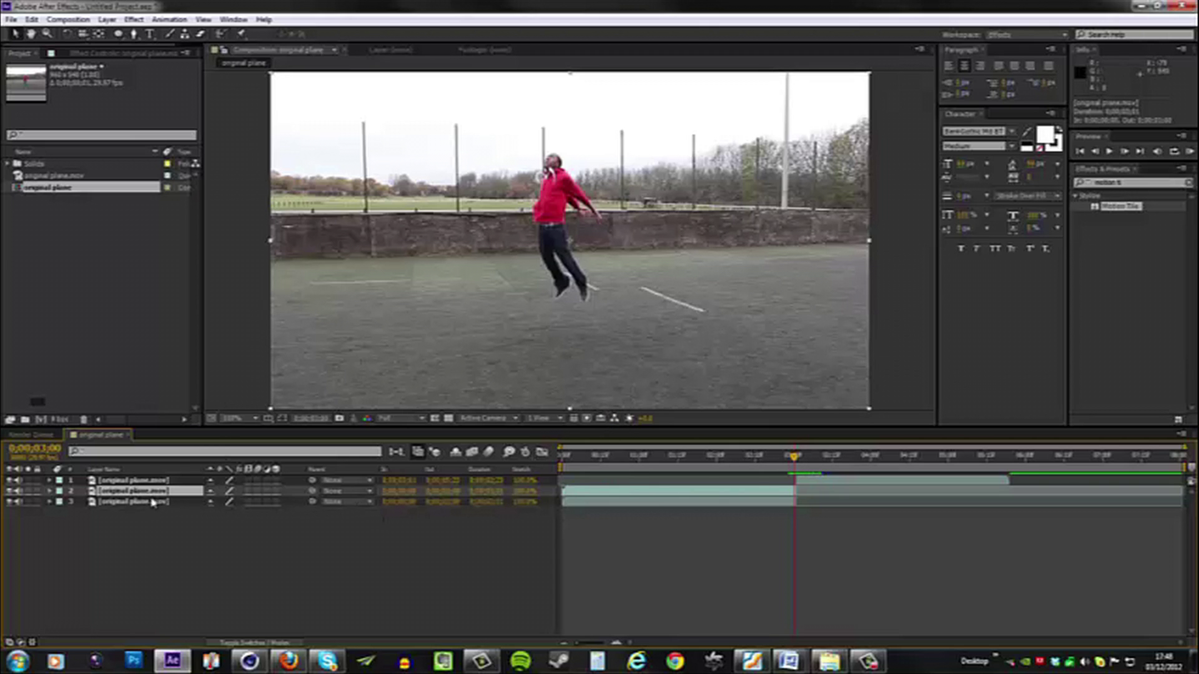
right_click(170, 492)
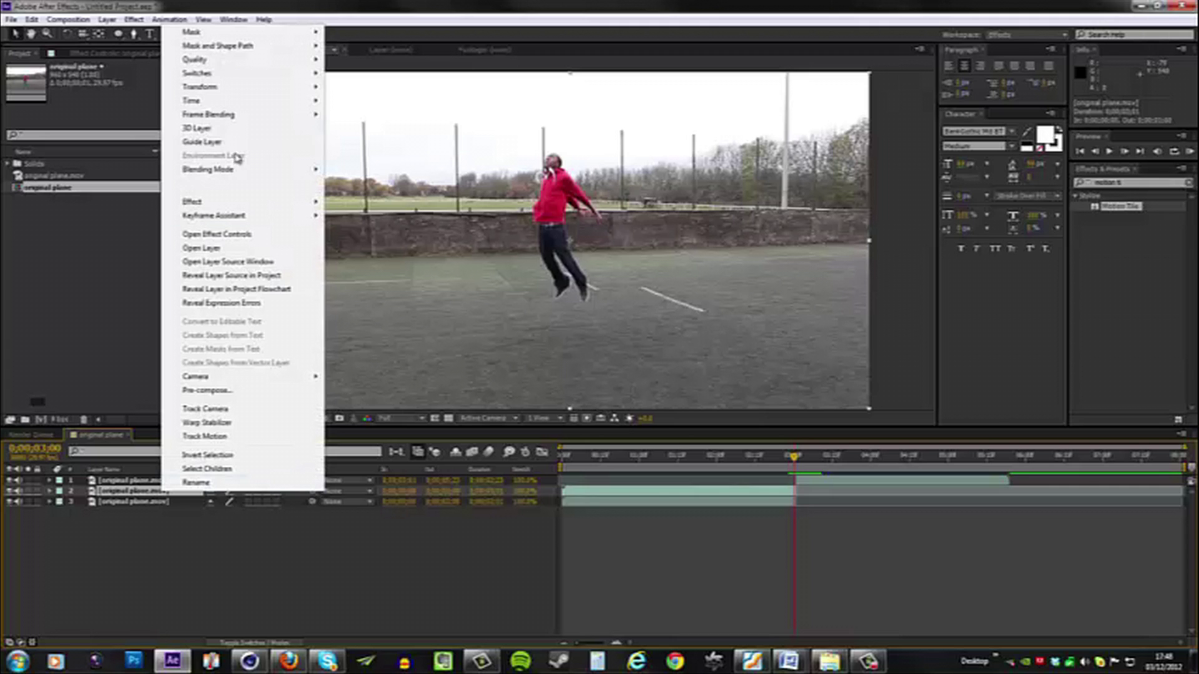
mouse_move(216, 101)
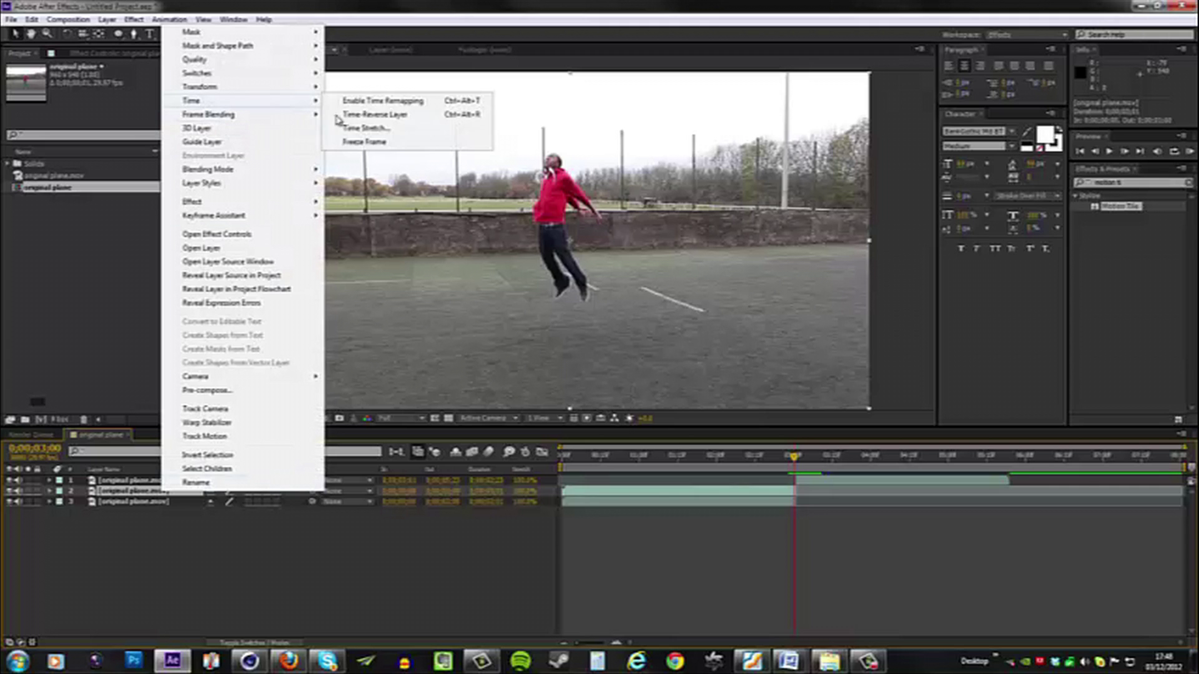
left_click(369, 142)
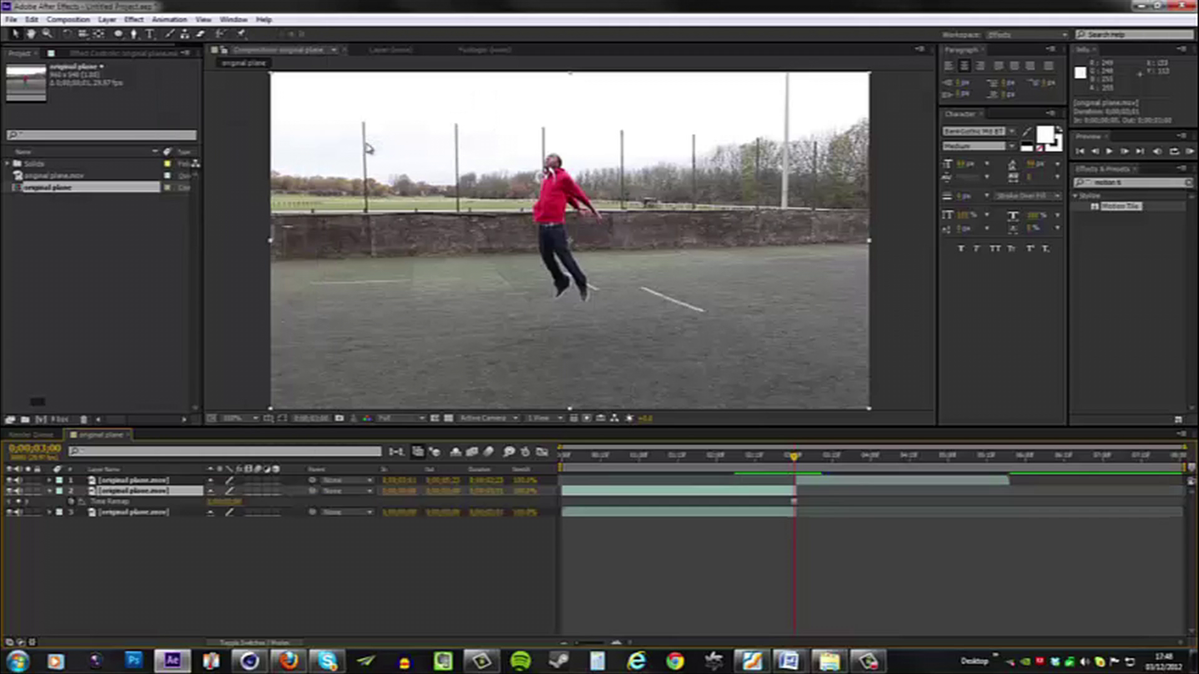
- Solo the frozen copy, extend its out point along the timeline, and play it back
left_click(28, 491)
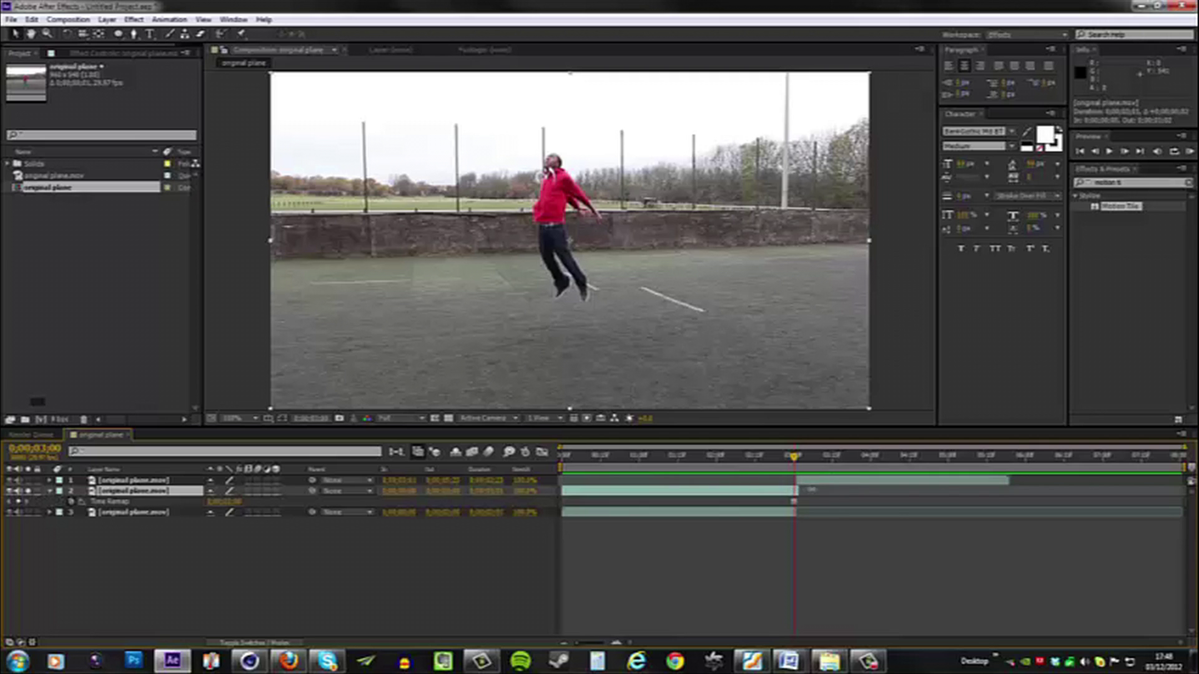
left_click_drag(795, 492, 1117, 492)
key("space")
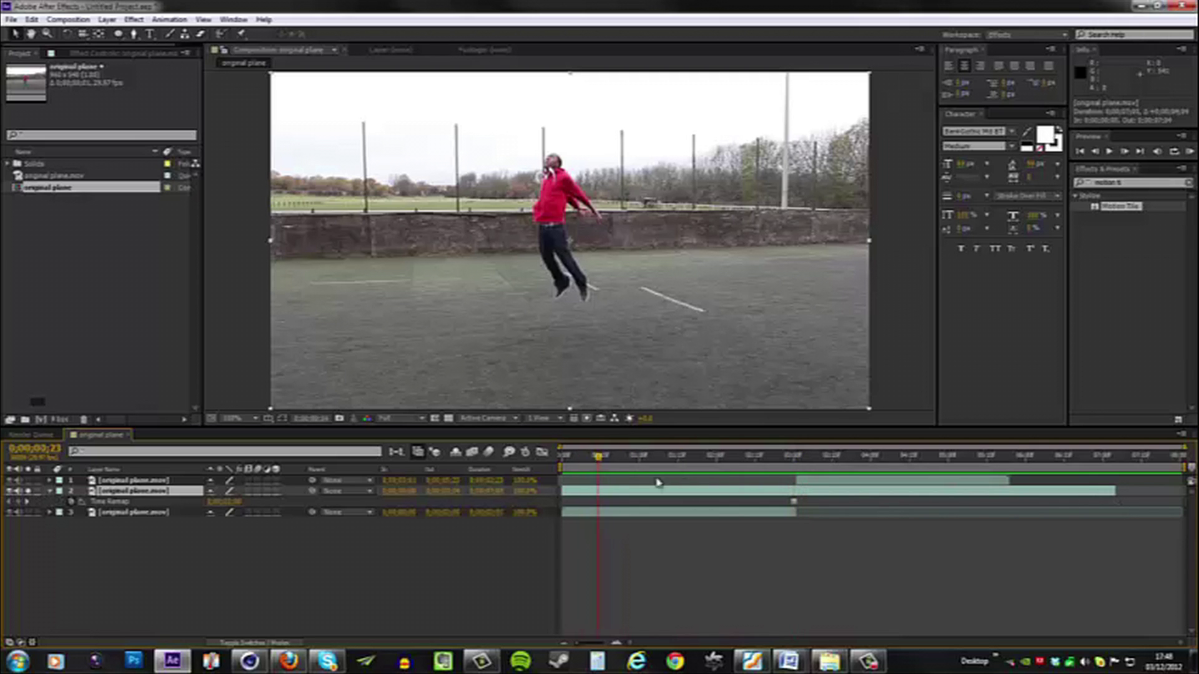
left_click_drag(836, 501, 795, 503)
- Zoom in and trace Pen mask points from the man's head down the neck to the shoulder
scroll(540, 176, "up", 2)
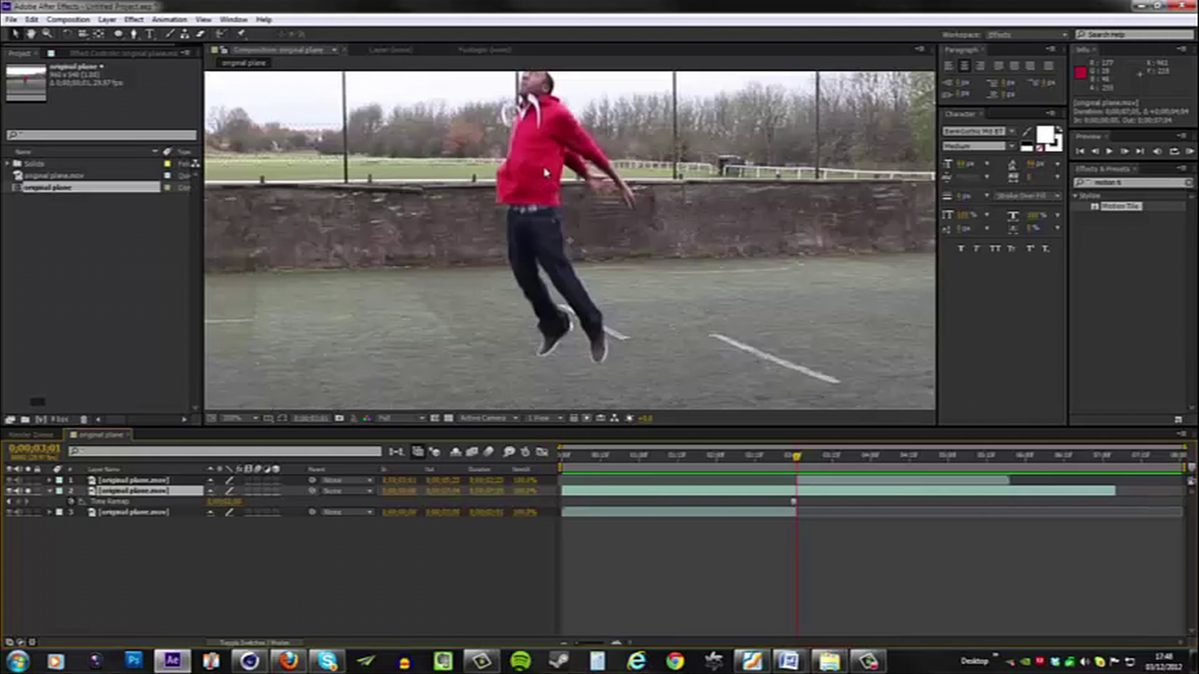
scroll(540, 169, "up", 1)
scroll(504, 229, "up", 2)
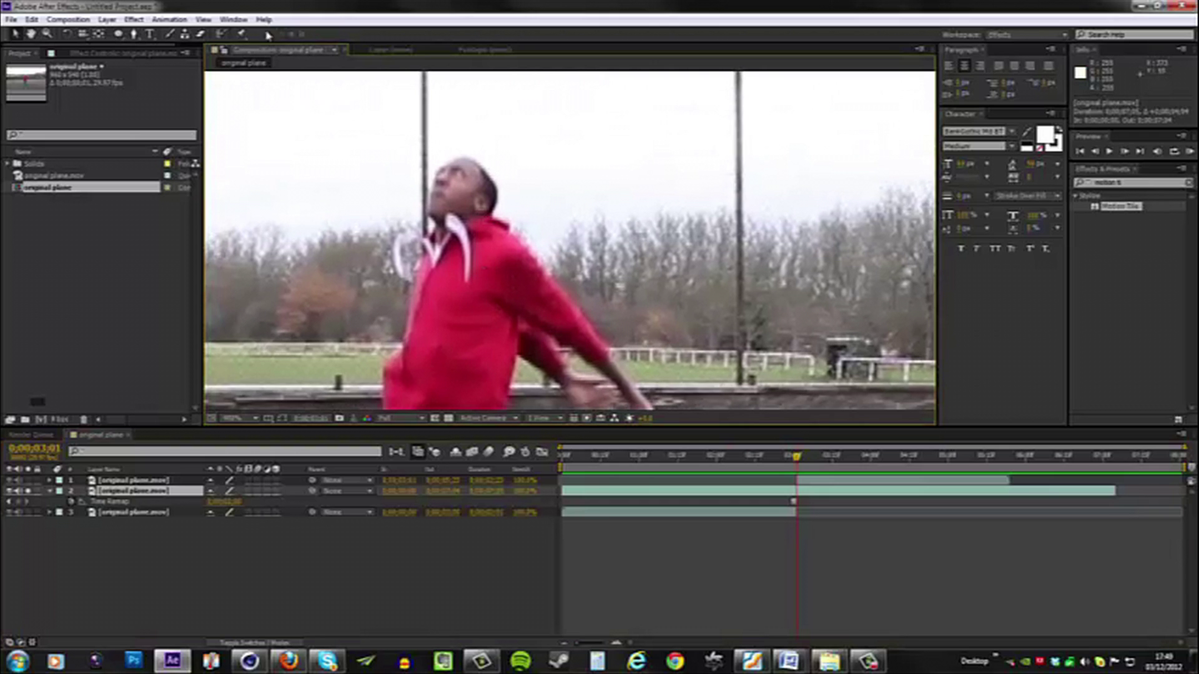
left_click(133, 33)
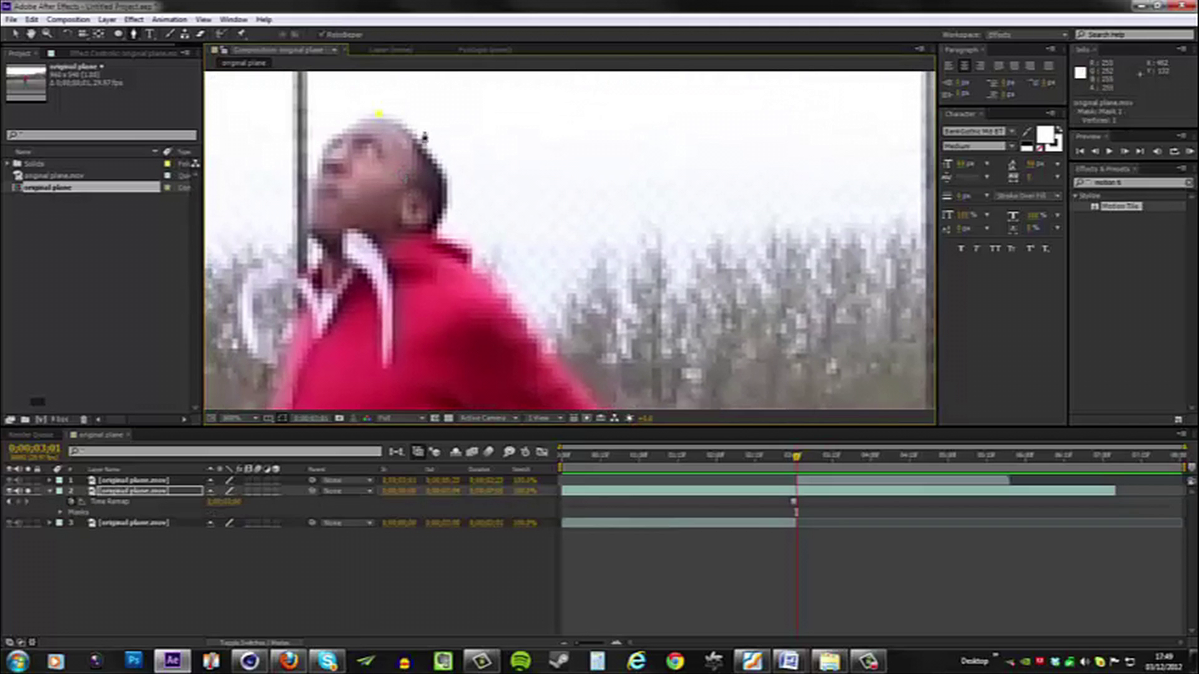
left_click(431, 150)
left_click(444, 178)
left_click(448, 203)
left_click(444, 222)
left_click(435, 238)
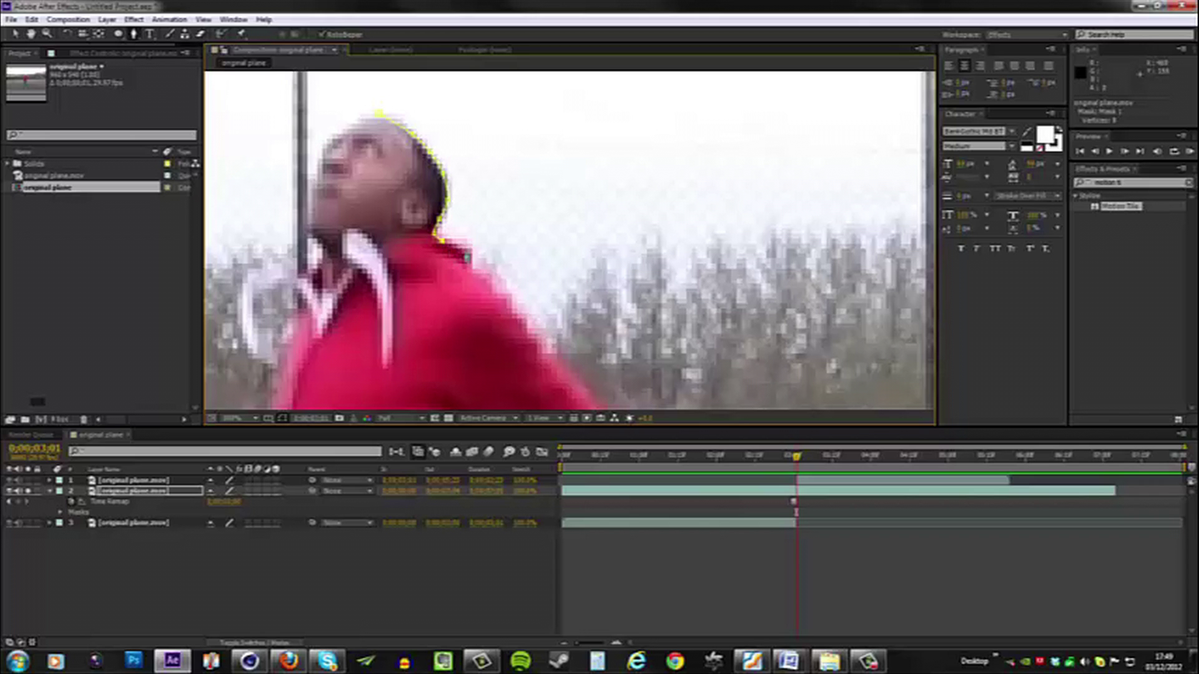
left_click(477, 262)
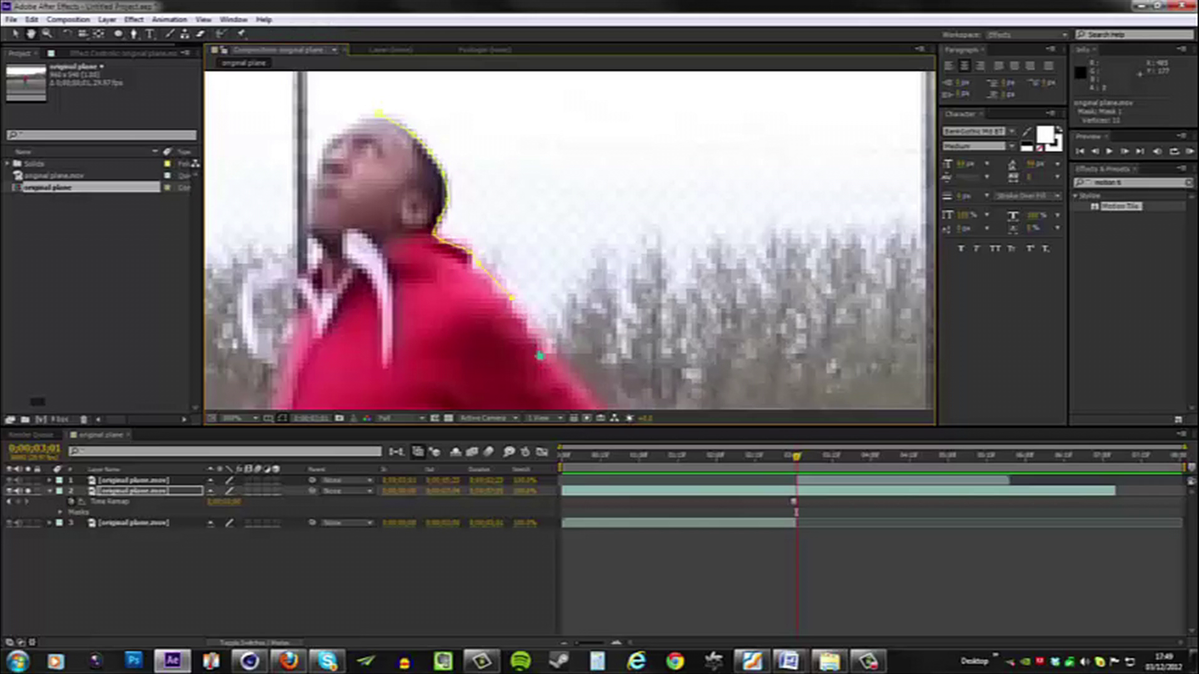
left_click_drag(512, 305, 510, 264)
- Continue the mask down the shoulder and arm, close it at the head, and zoom out
left_click(518, 270)
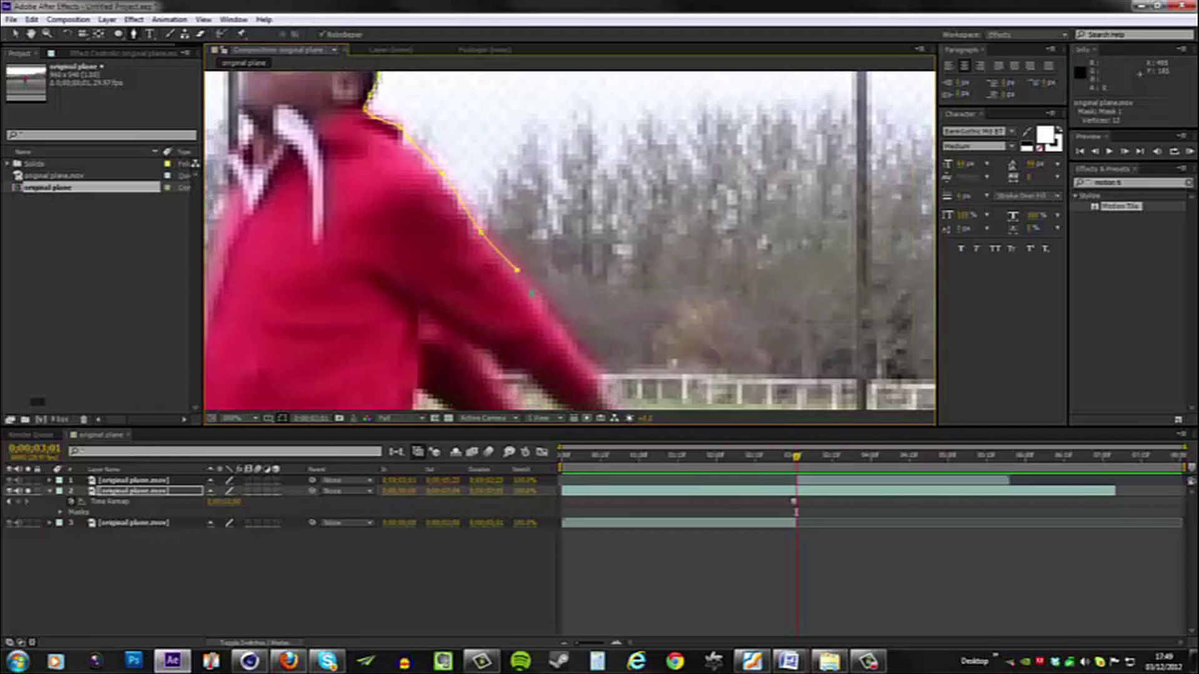
key("Page_Down")
key("Page_Down")
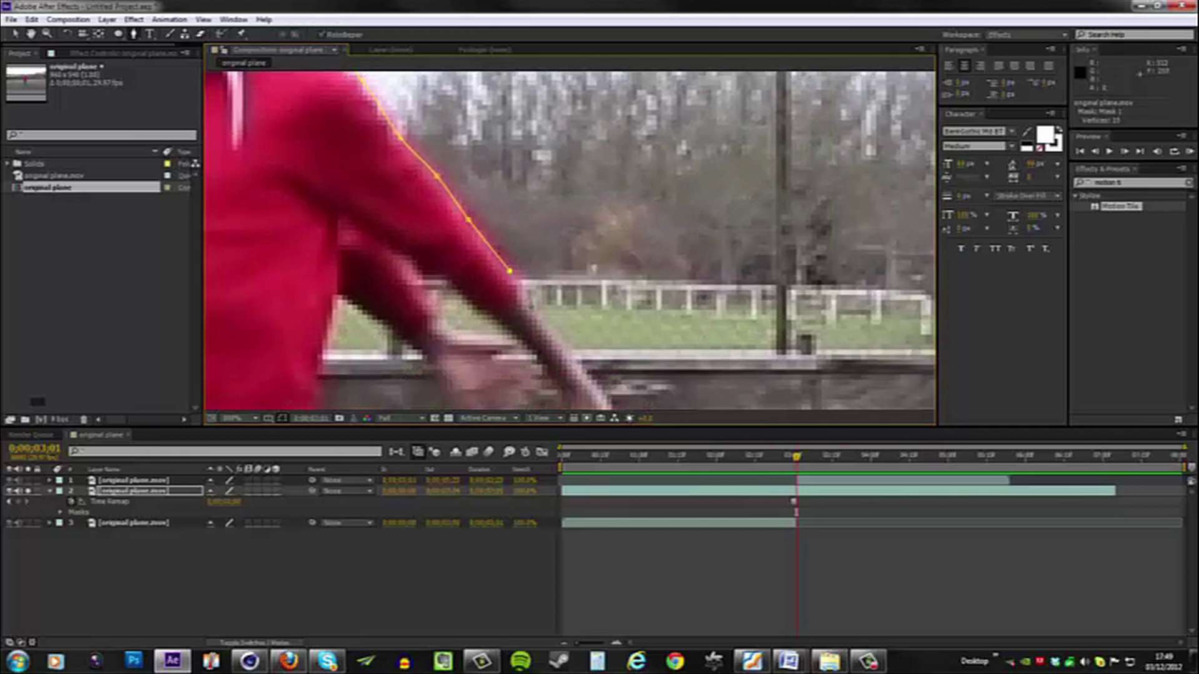
key("Page_Down")
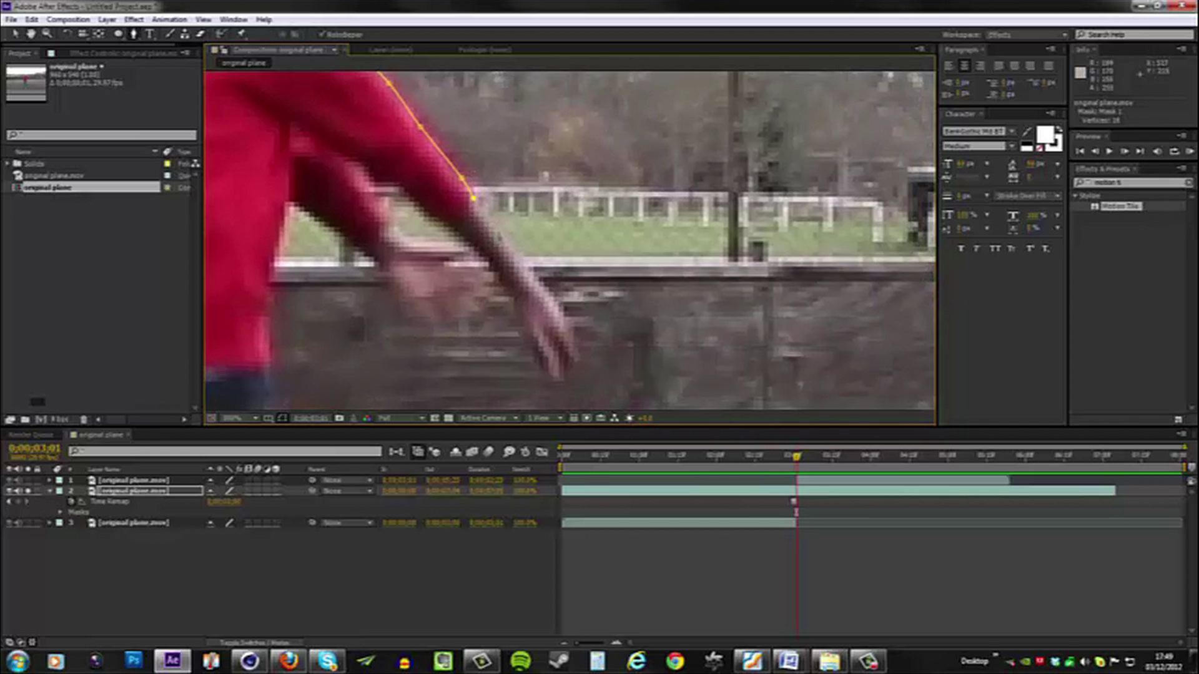
left_click(509, 236)
left_click(530, 271)
scroll(554, 266, "down", 2)
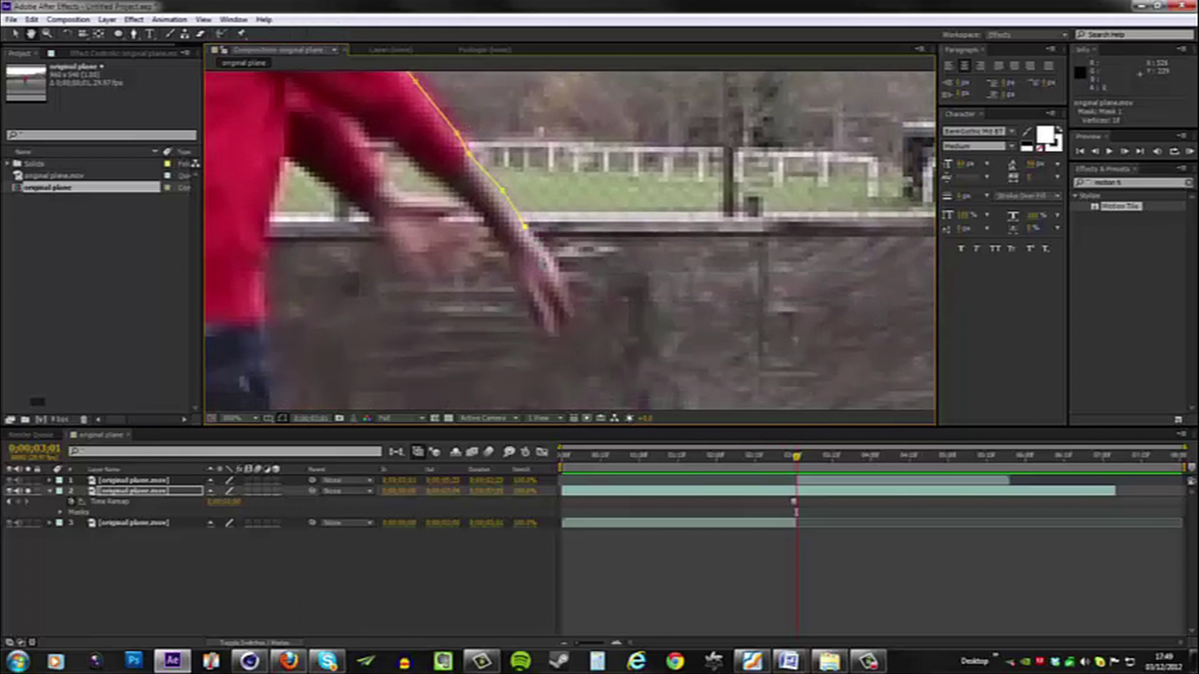
left_click(556, 263)
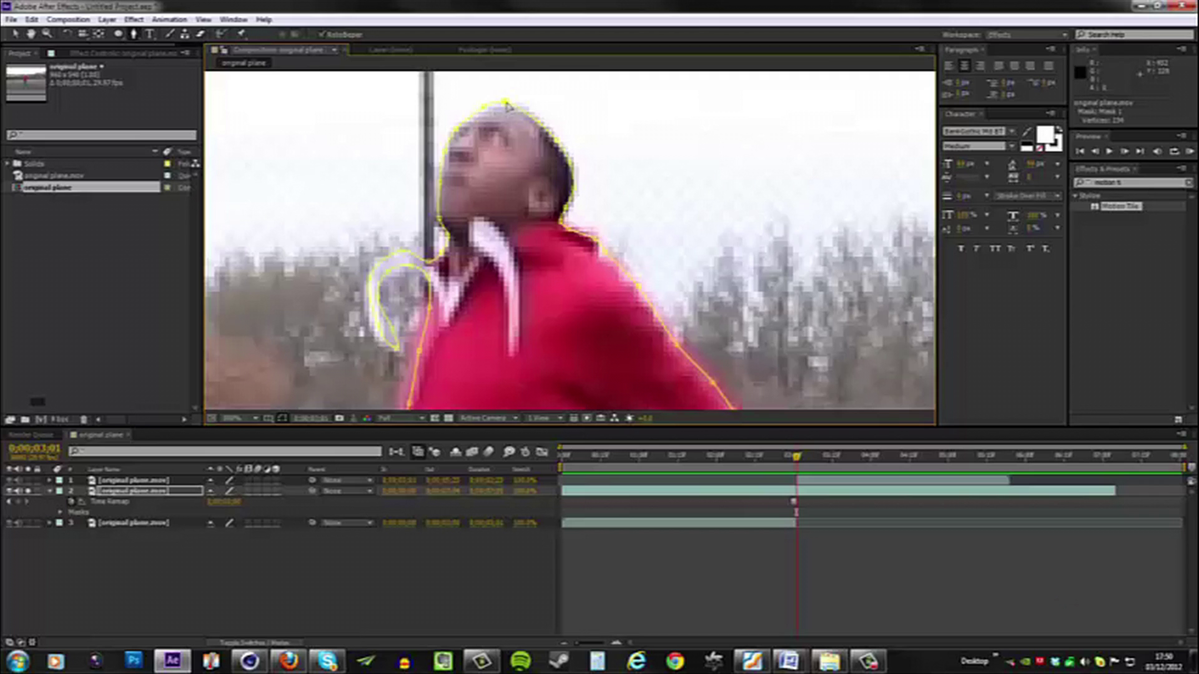
left_click(507, 105)
scroll(509, 112, "down", 3)
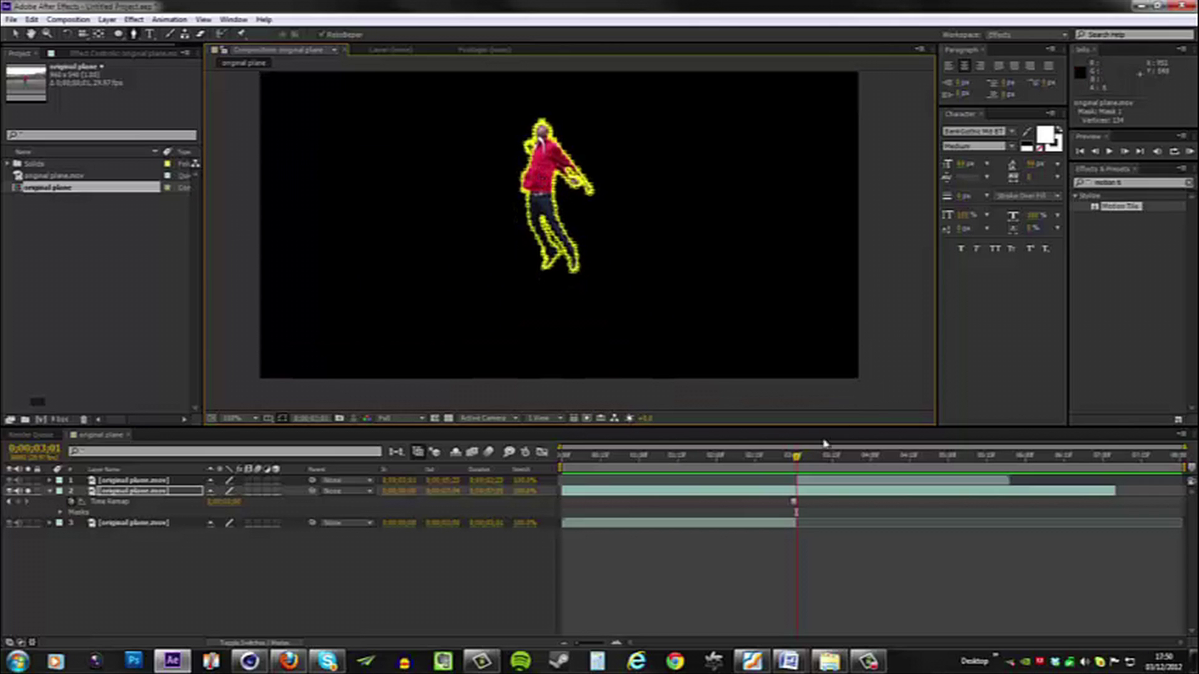
mouse_move(799, 461)
left_mouse_down()
mouse_move(737, 461)
mouse_move(815, 464)
mouse_move(796, 469)
left_mouse_up()
- Unsolo the actor layer and rename the bottom footage layer 'start plane'
left_click(420, 559)
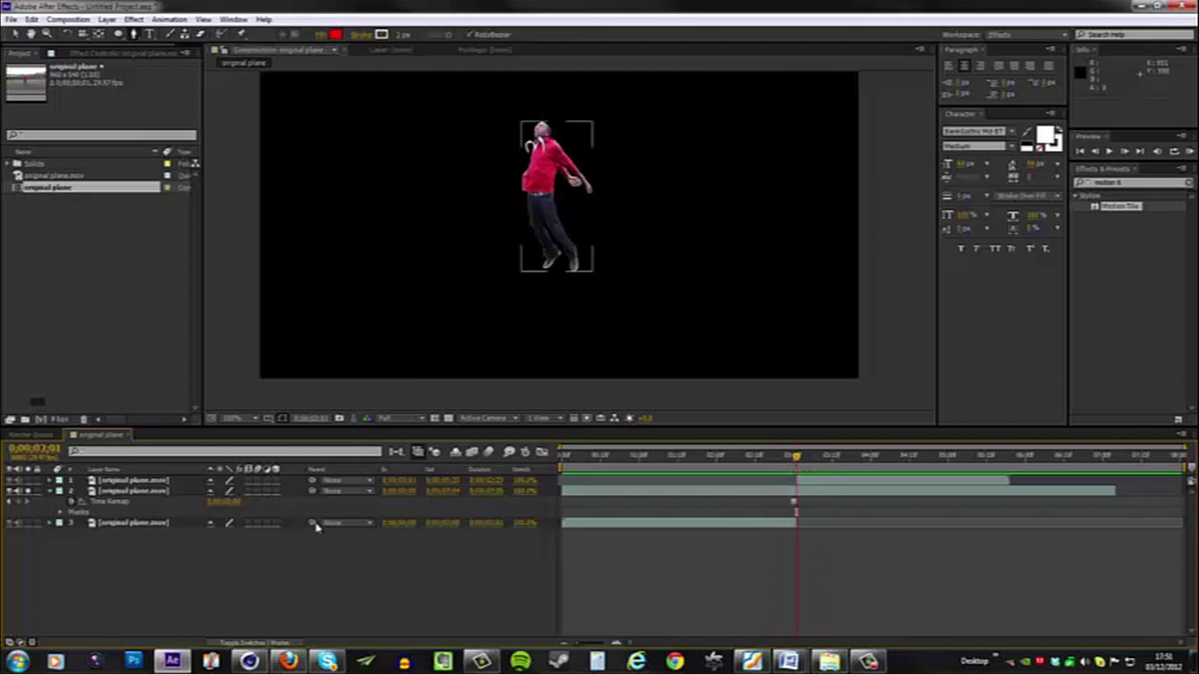
left_click(28, 492)
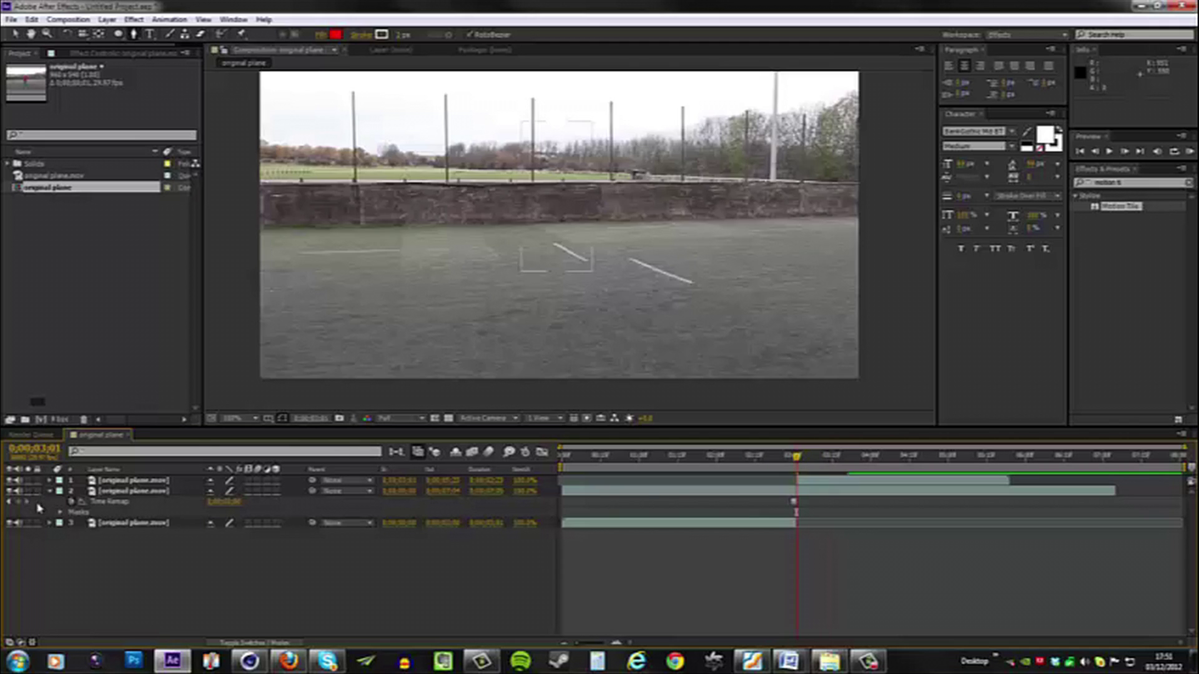
left_click(50, 493)
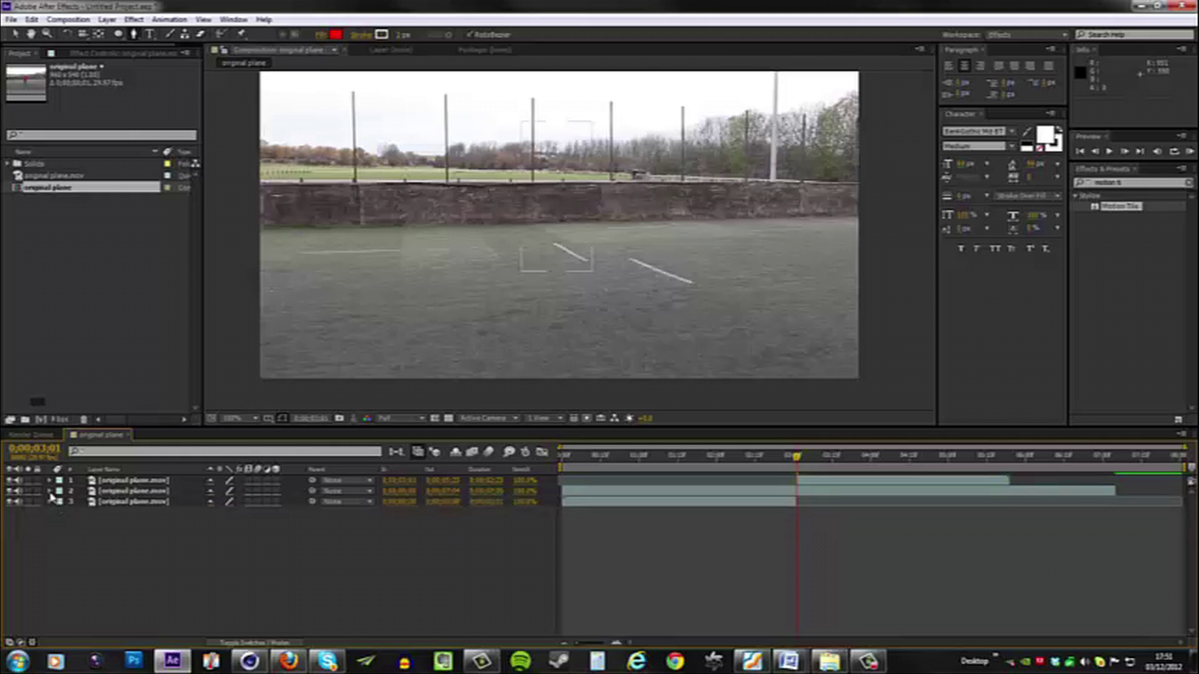
left_click(126, 503)
key("Return")
type("st")
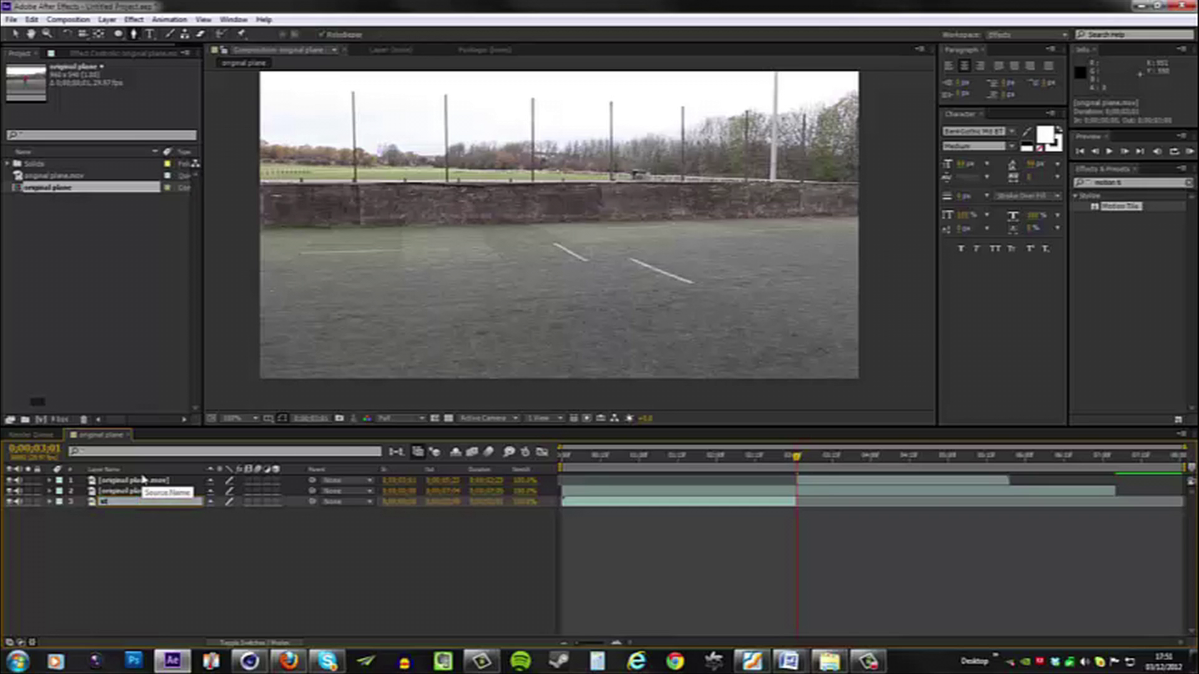
type("art plane")
key("Return")
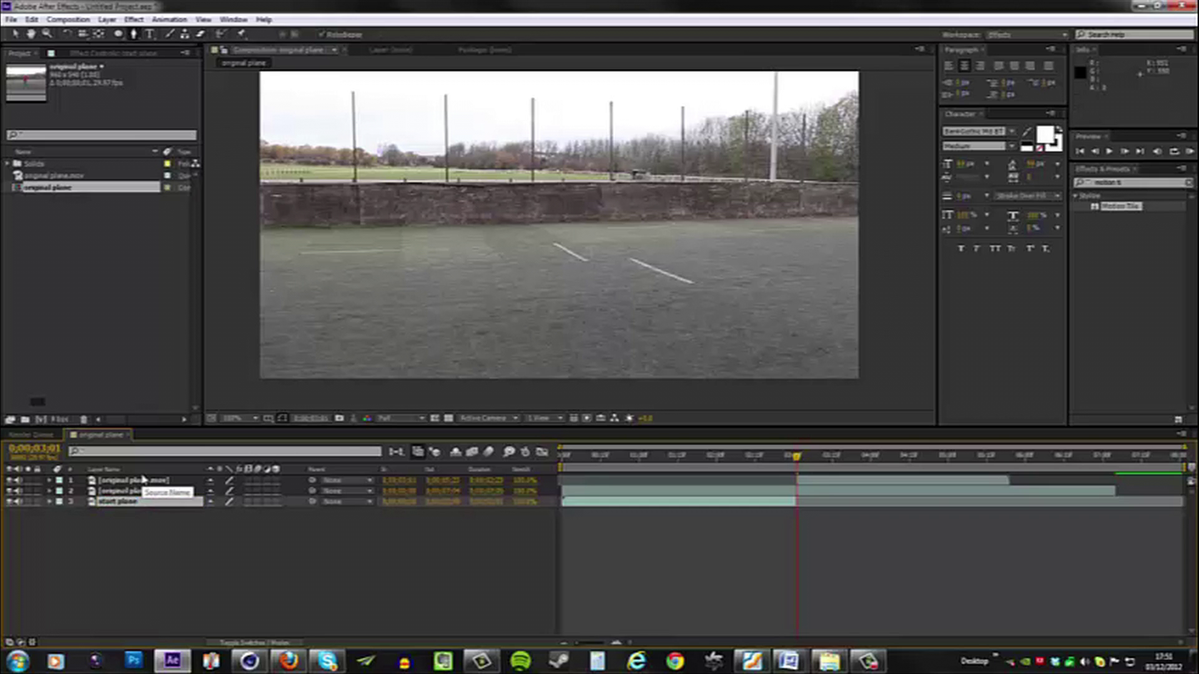
- Rename the top footage layer 'end plane'
left_click(176, 480)
type("end")
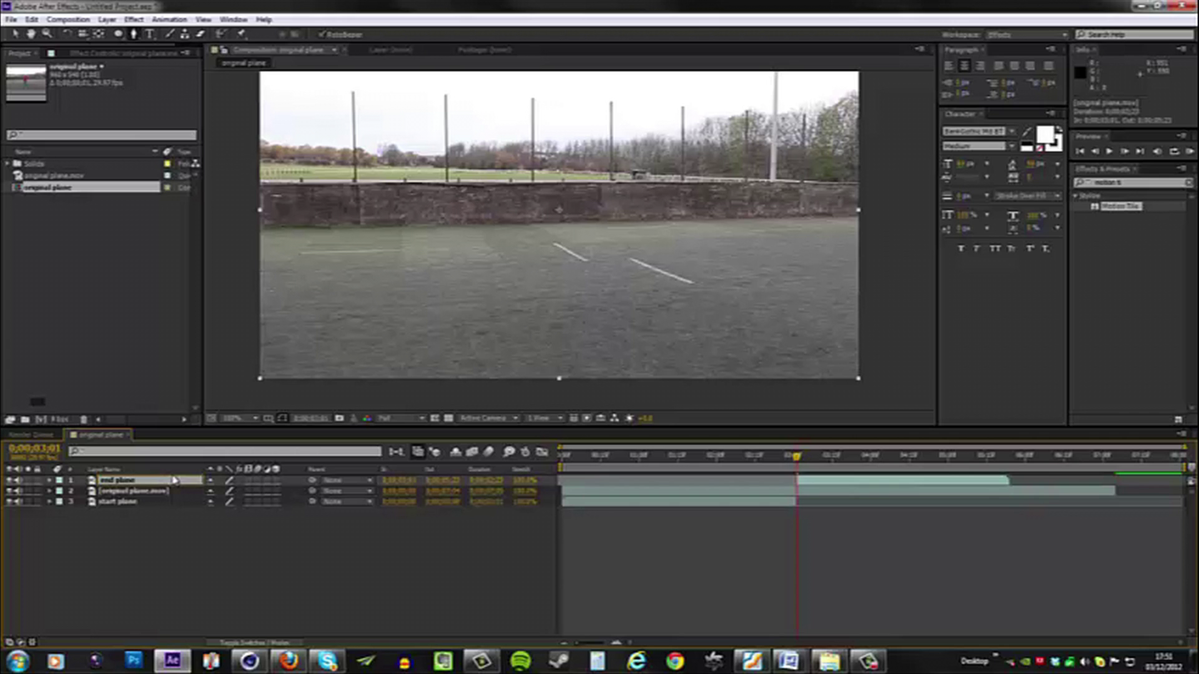
type(" plane")
key("Return")
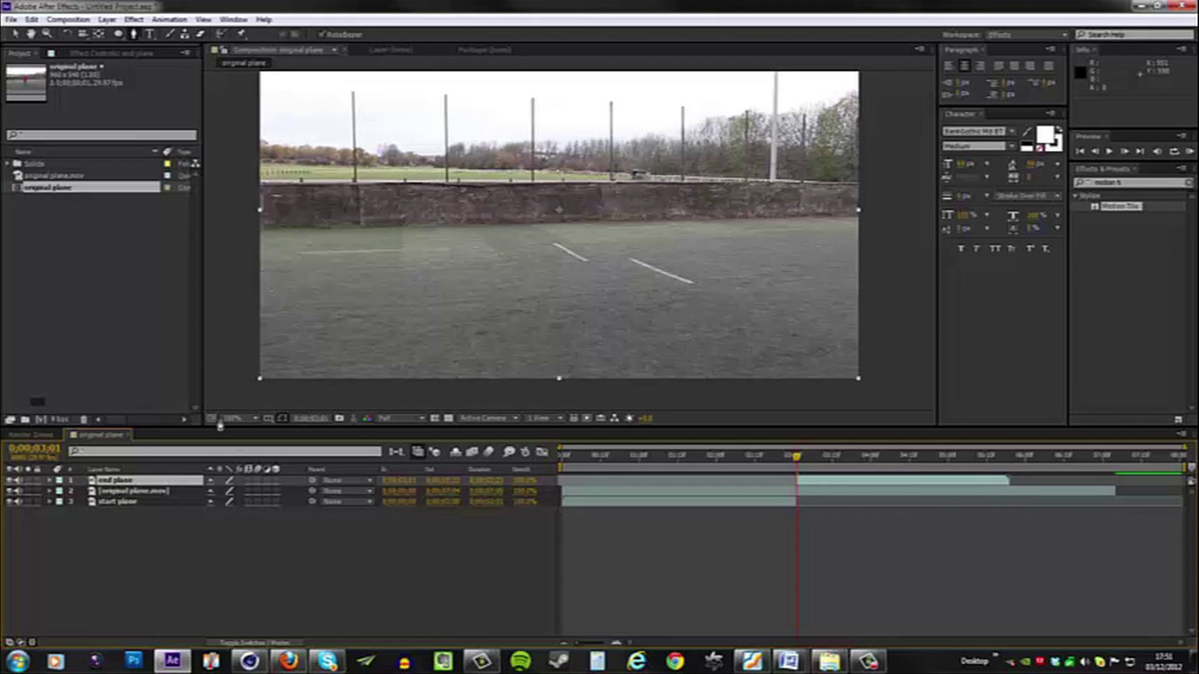
- Rename the cut-out actor layer 'hero'
left_click(123, 494)
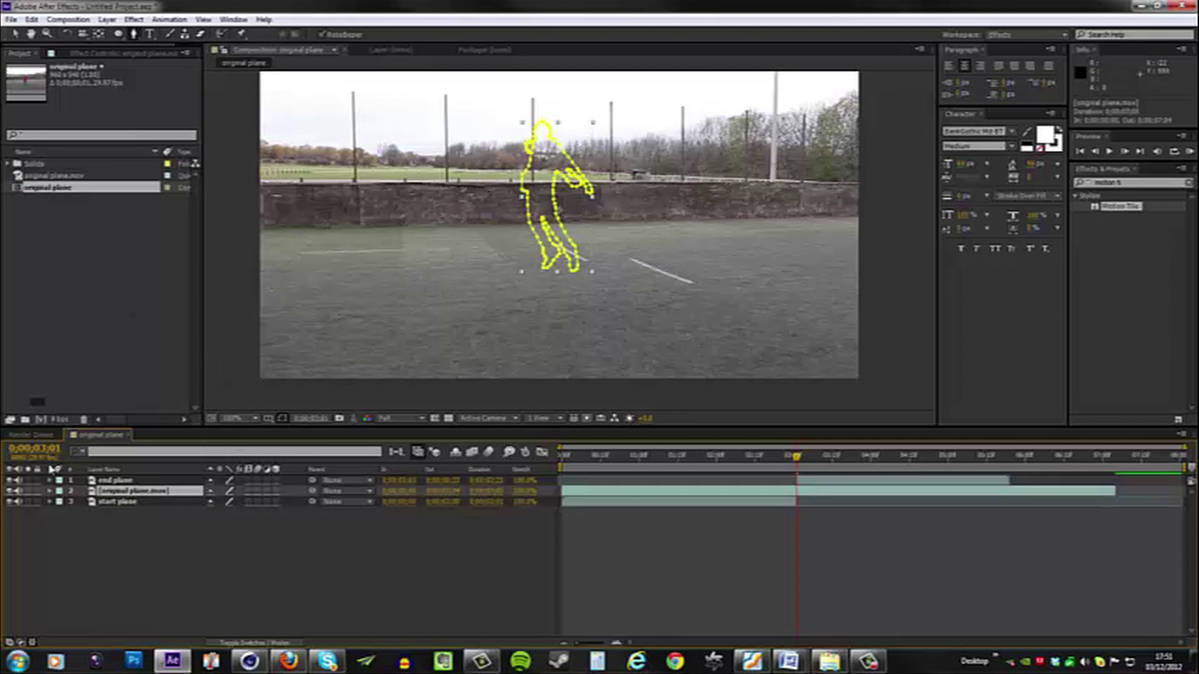
left_click(29, 491)
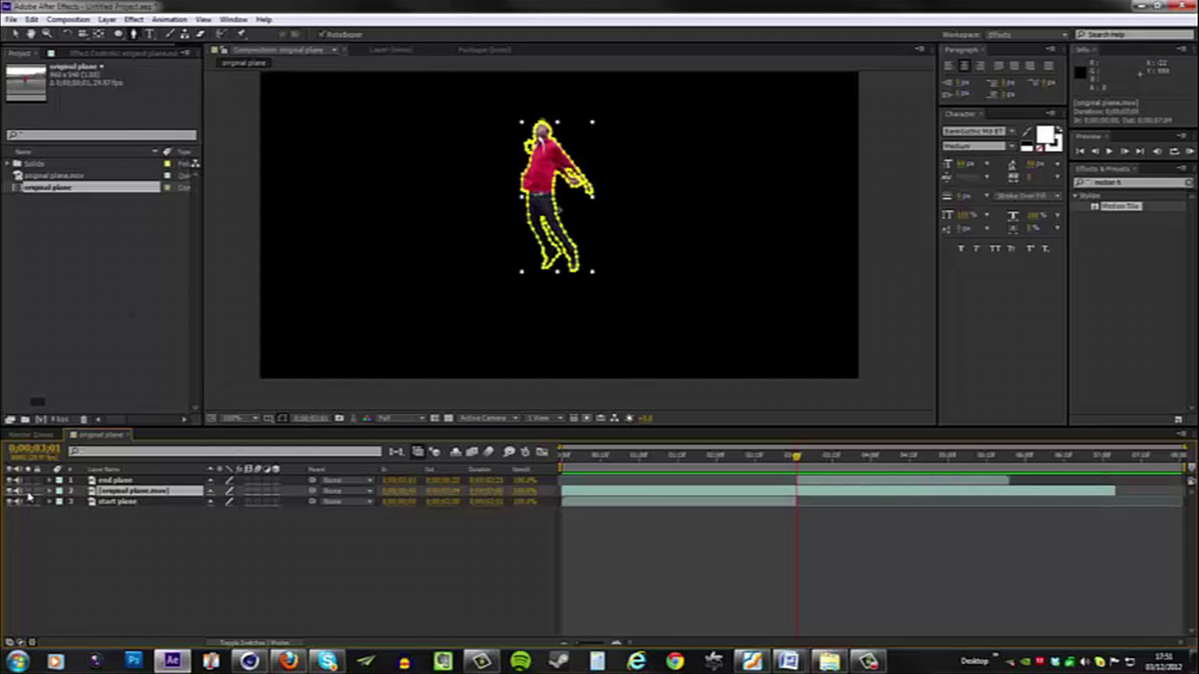
left_click(29, 492)
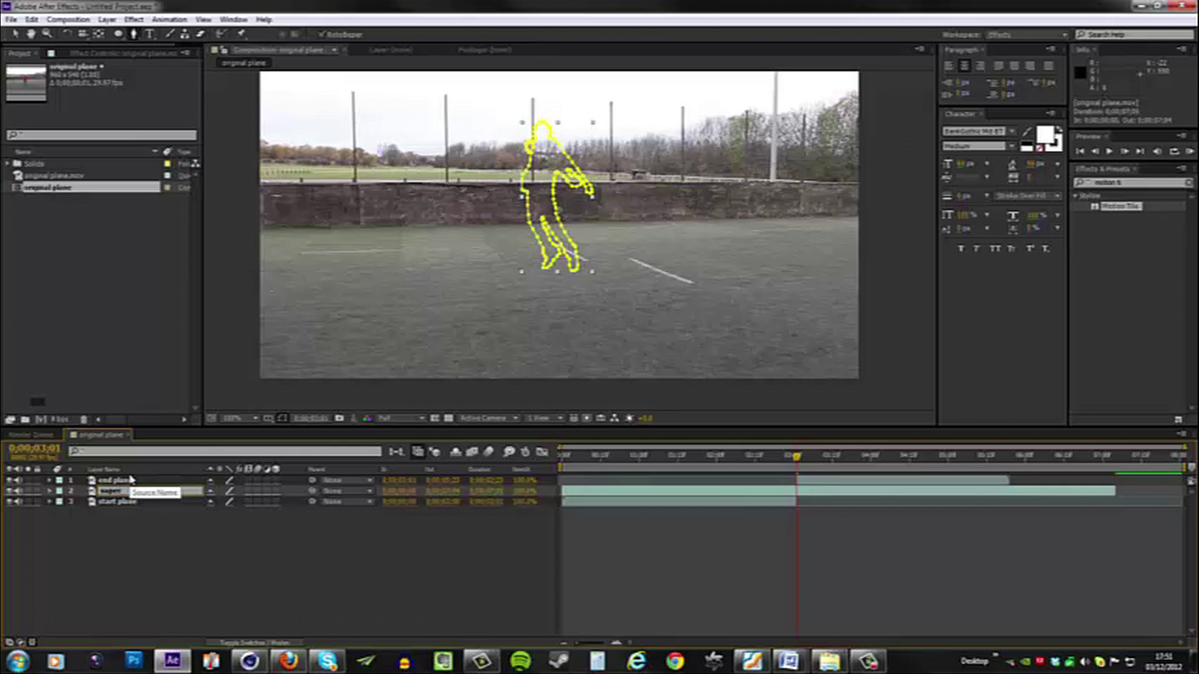
key("Return")
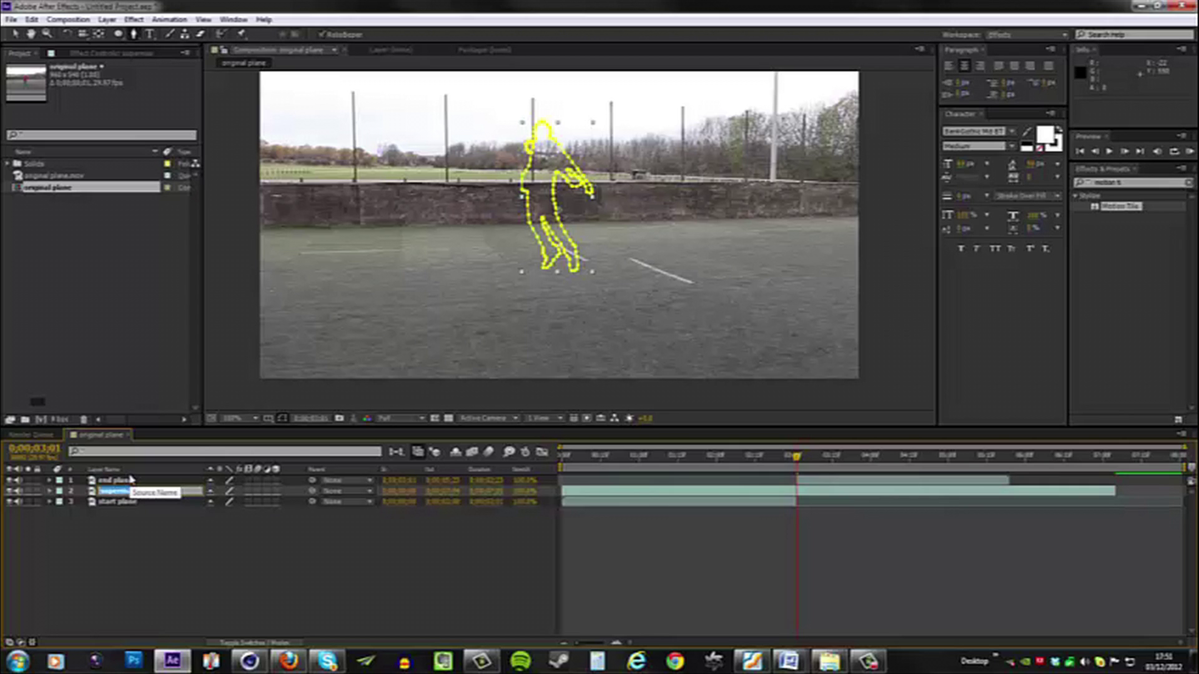
type("herolock")
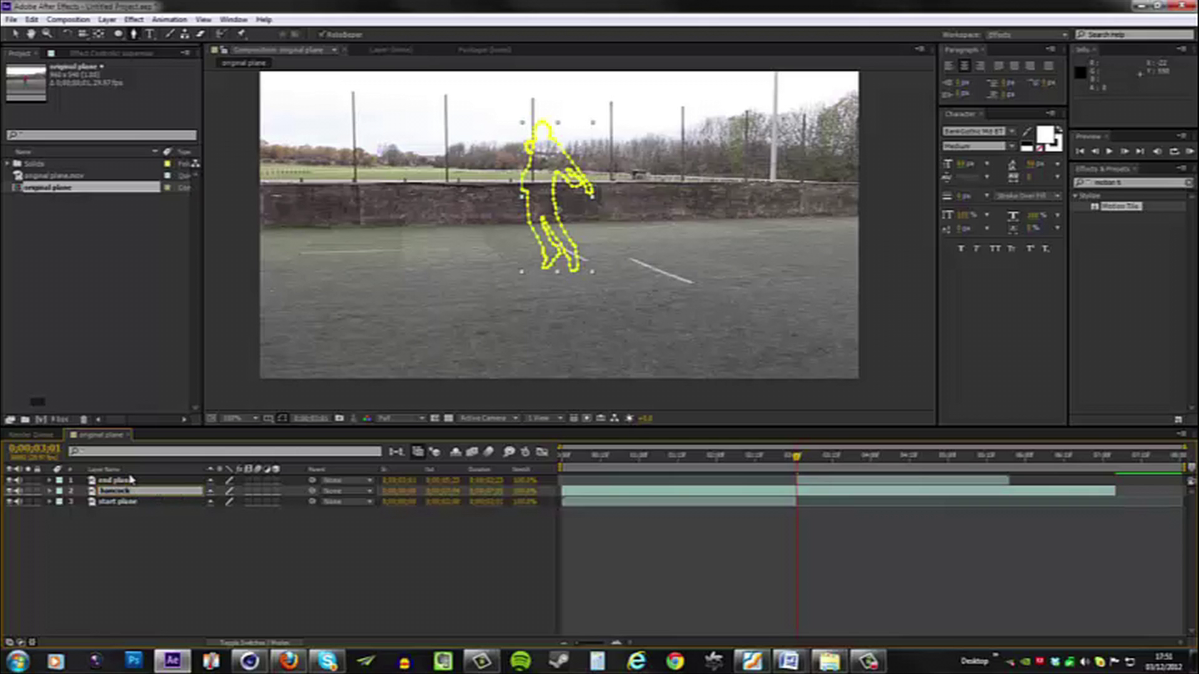
key("Return")
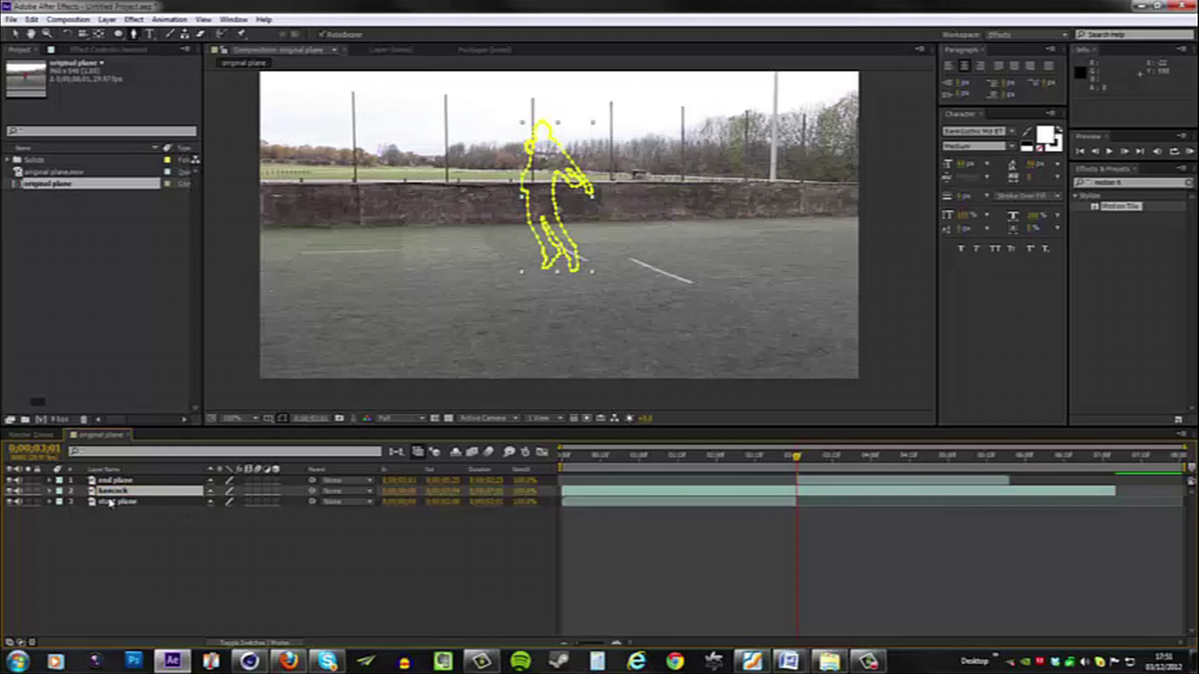
- Move the actor layer above end plane, start it at 0;00;03;01, and keyframe its Position
left_click_drag(115, 497, 125, 480)
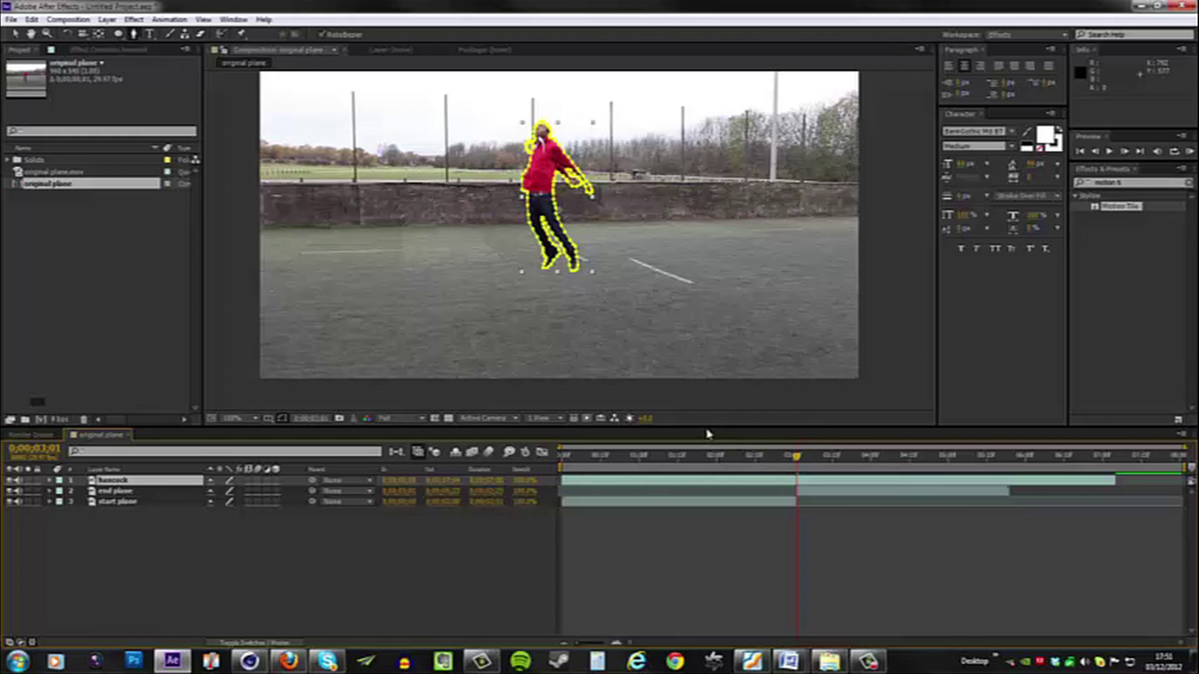
key("[")
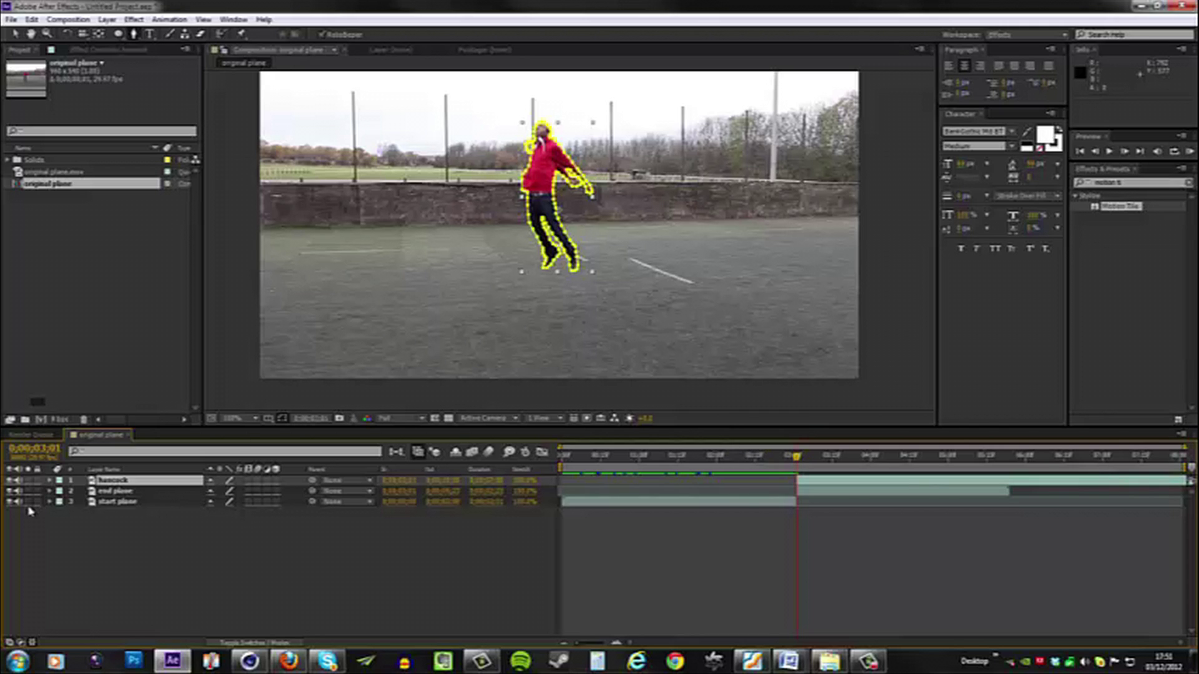
key("p")
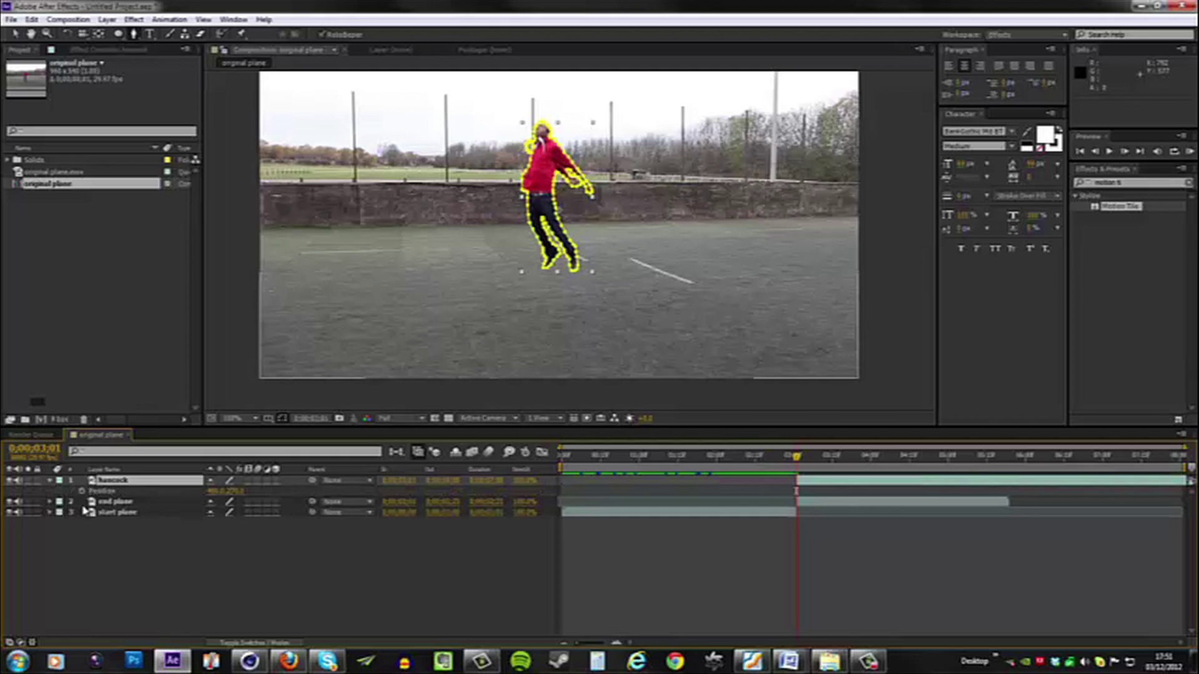
left_click(82, 490)
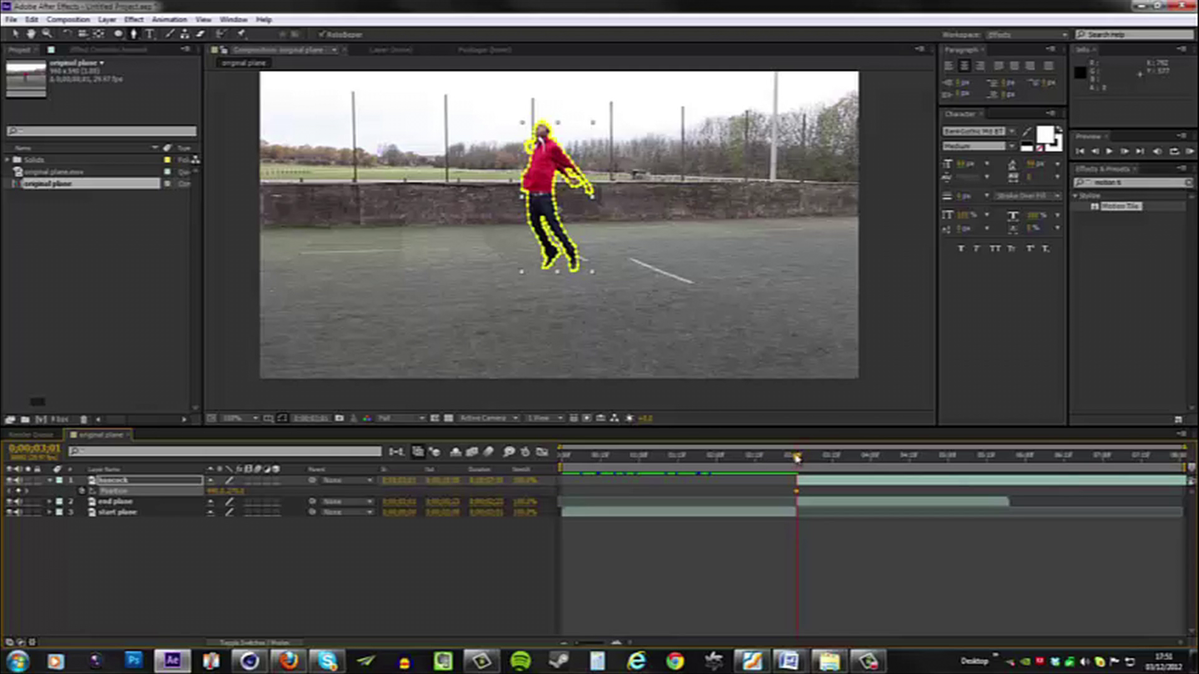
- At 0;00;03;11, drag the actor up above the frame's top, then scrub the takeoff
left_click_drag(796, 457, 822, 465)
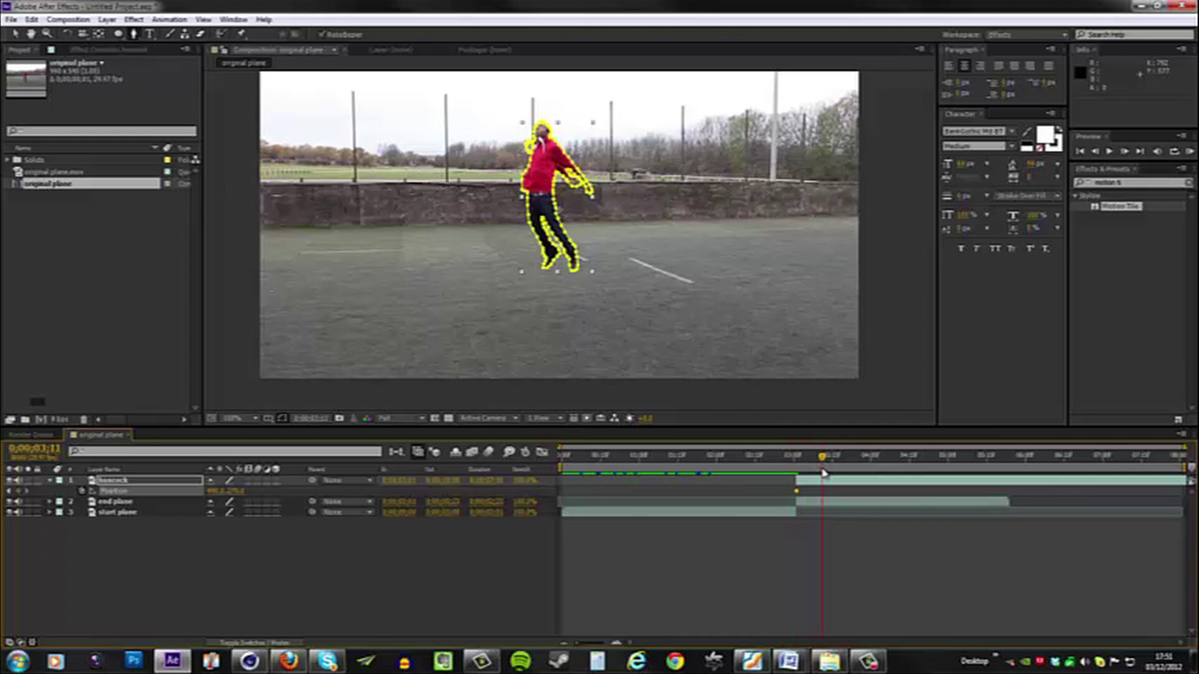
key("v")
left_click_drag(646, 260, 645, 265)
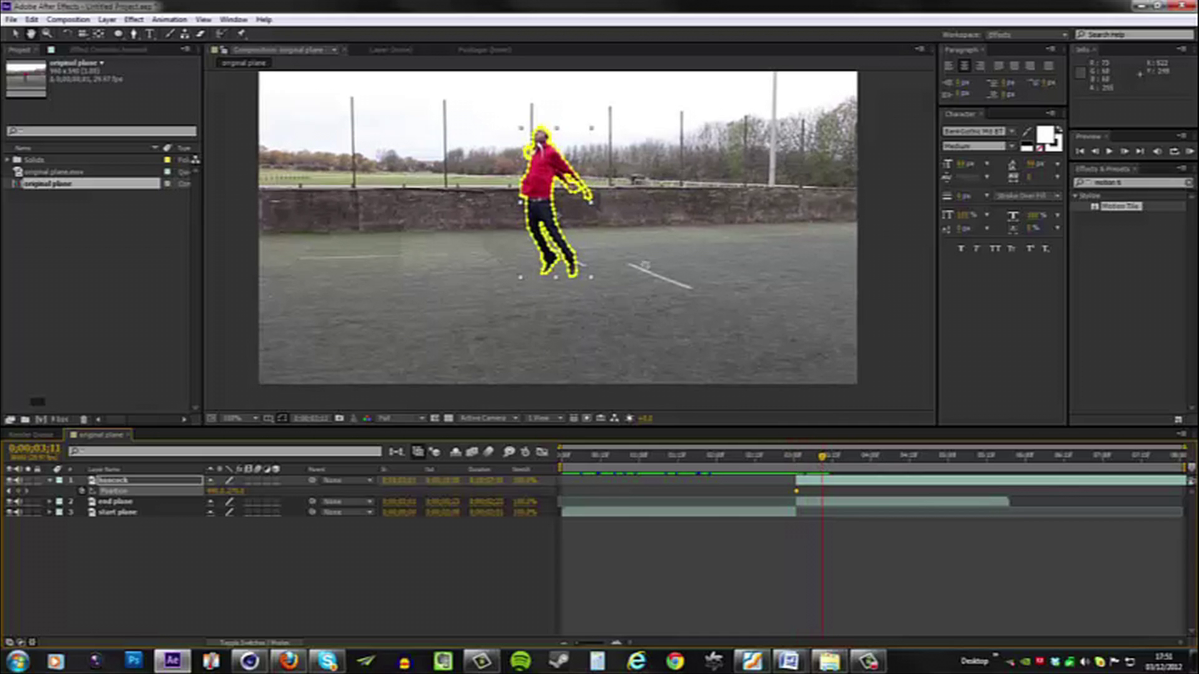
scroll(645, 265, "up", 4)
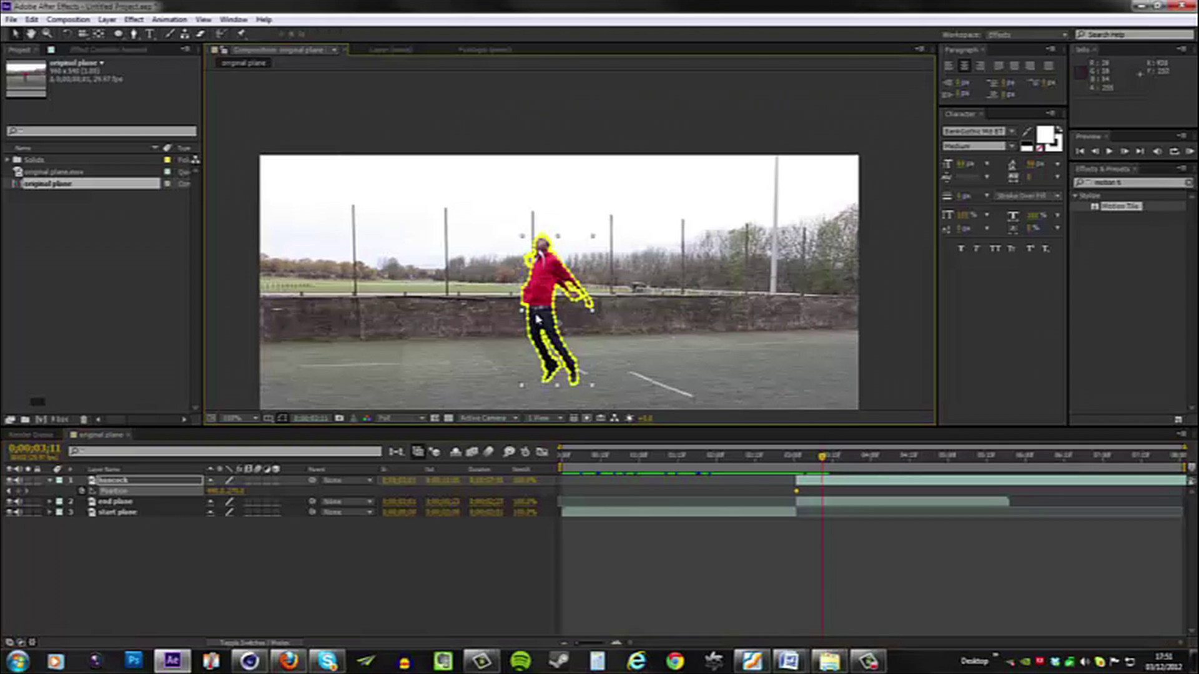
left_click_drag(537, 318, 524, 81)
scroll(549, 238, "down", 2)
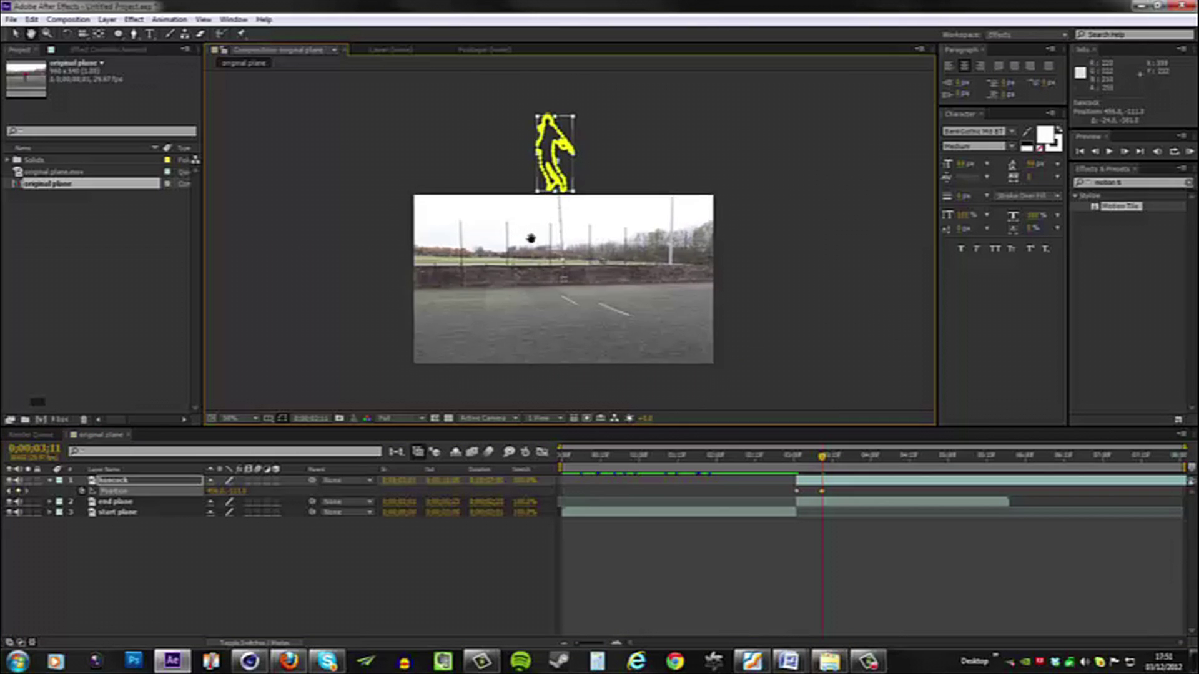
scroll(540, 249, "down", 1)
scroll(540, 249, "up", 2)
left_click(793, 462)
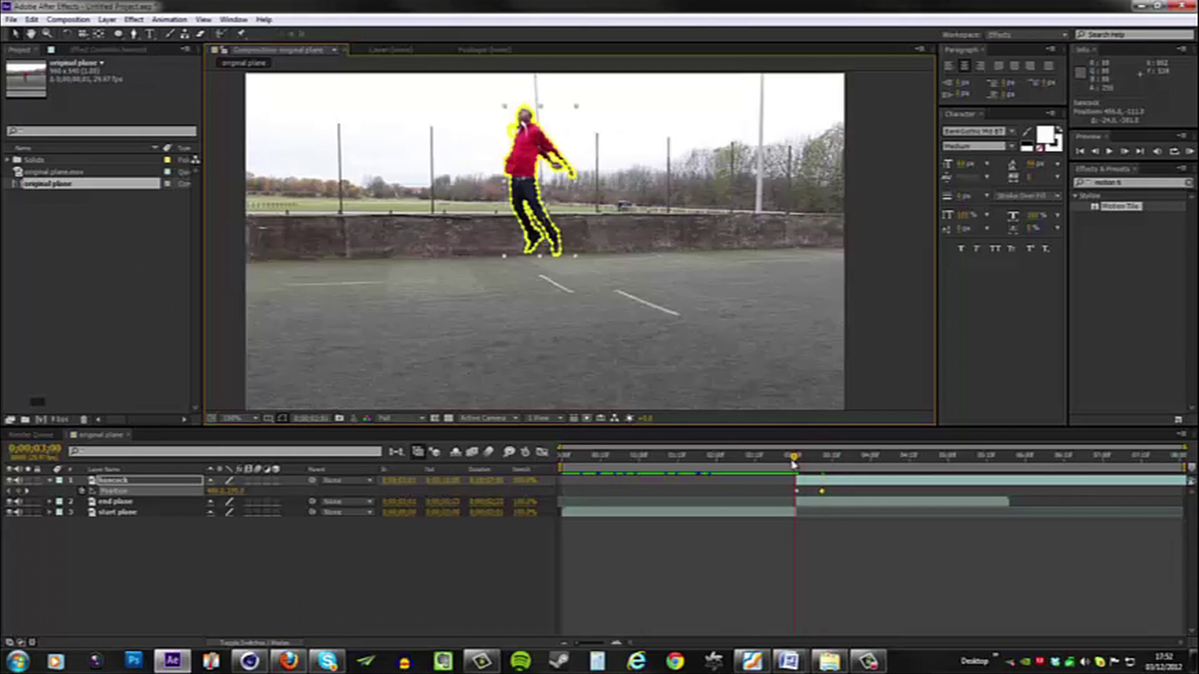
left_click_drag(794, 462, 771, 475)
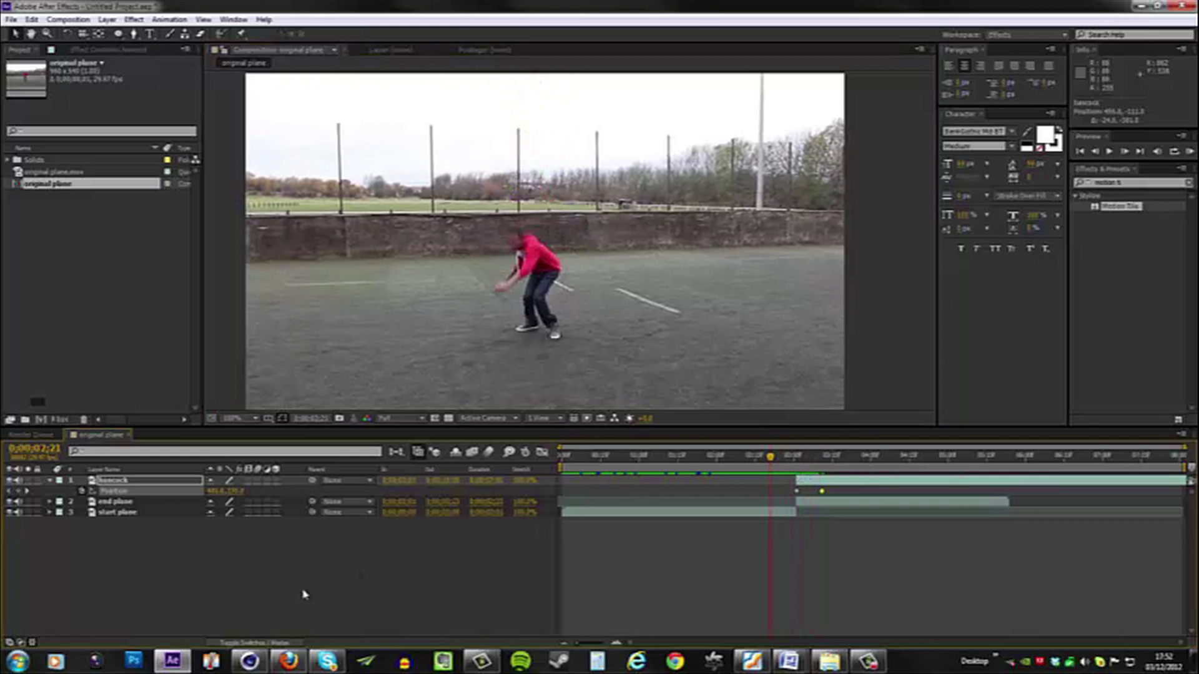
- Set the work area from 0;00;02;11 to 0;00;03;27 and preview it
left_click(744, 460)
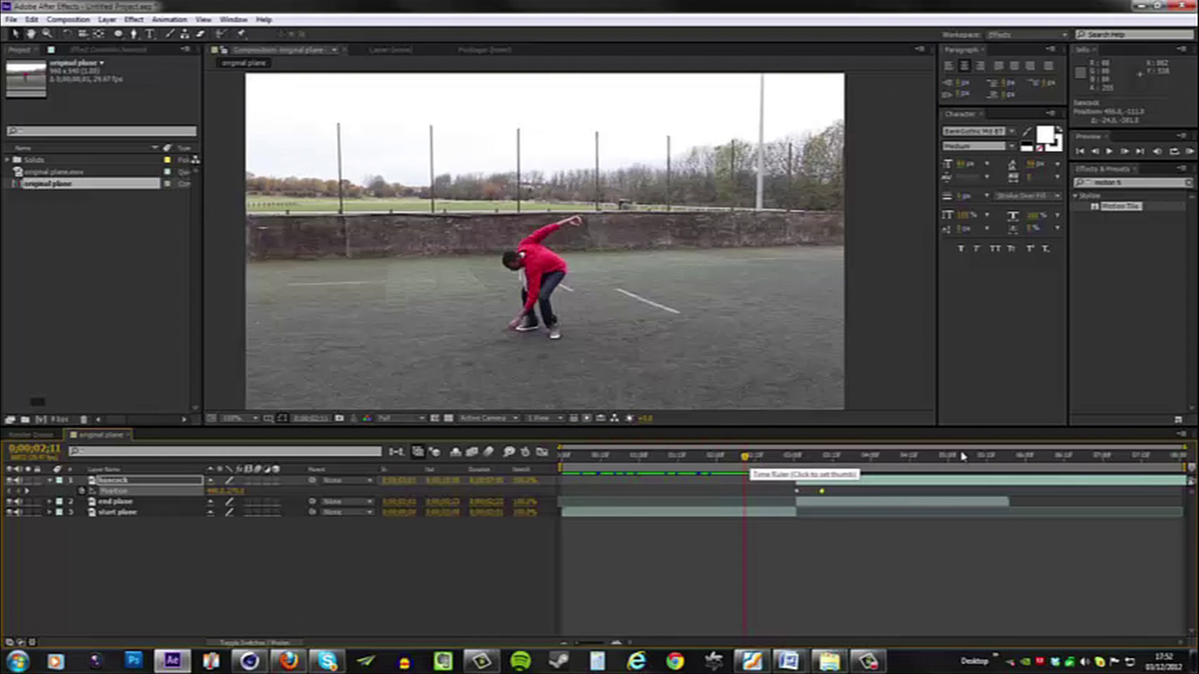
key("b")
left_click(865, 458)
key("n")
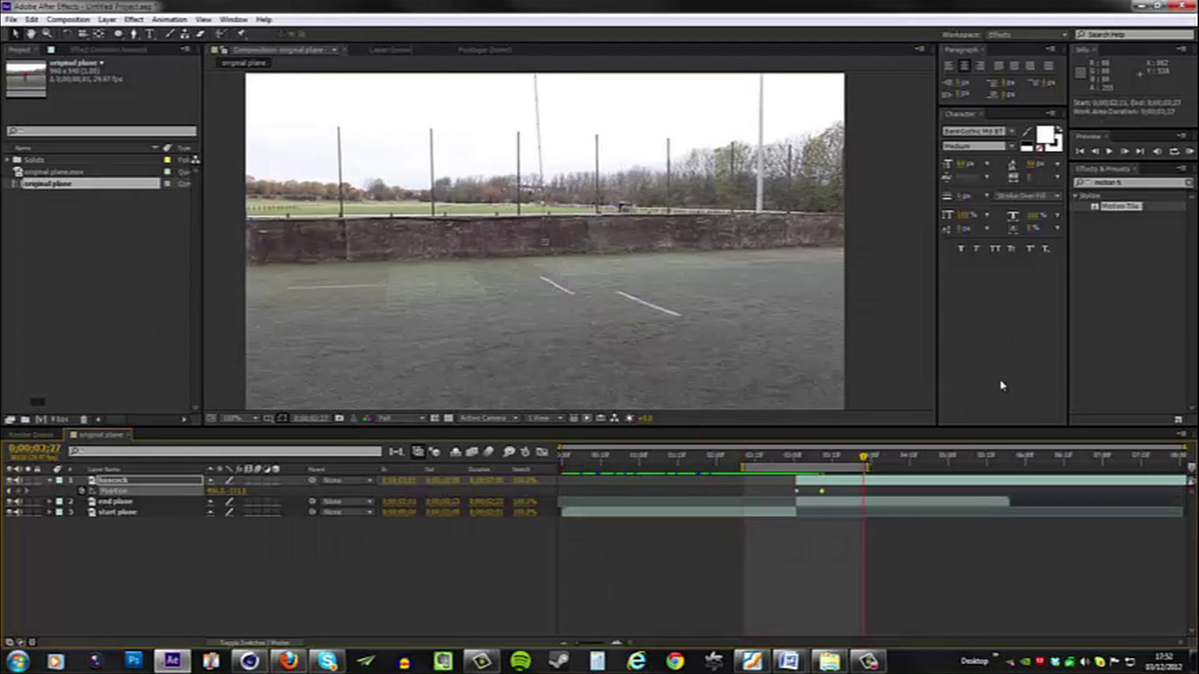
left_click(1190, 151)
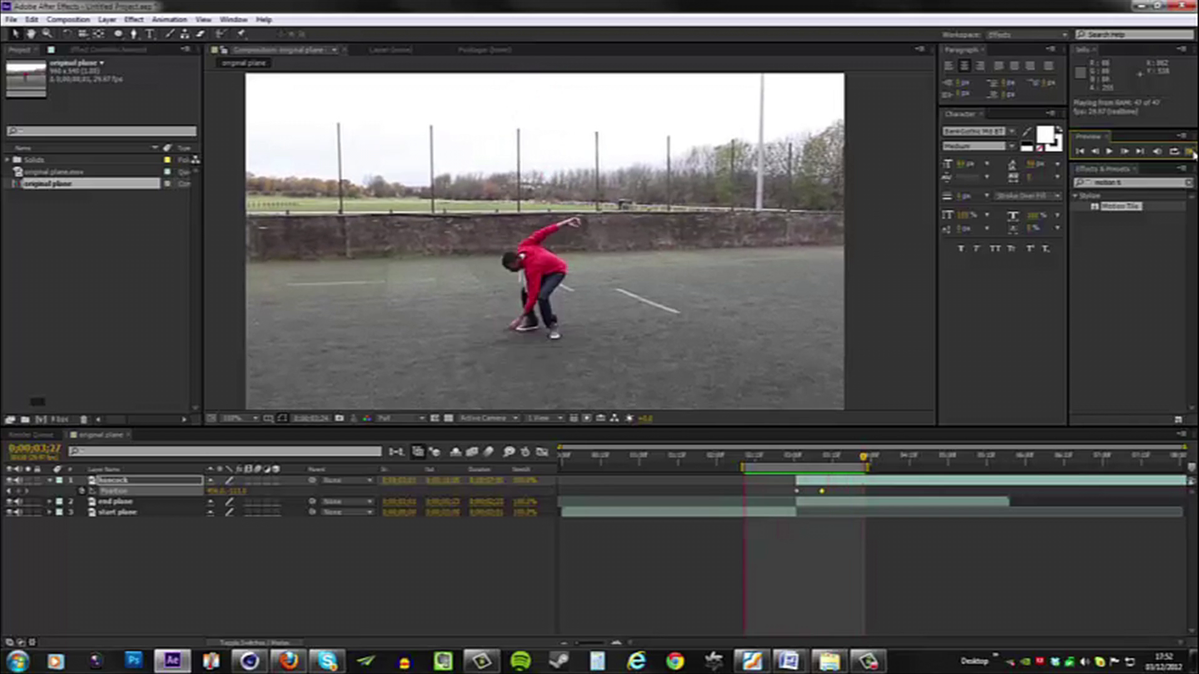
left_click(810, 459)
- Scrub through the takeoff frames around 0;00;03;01 and deselect the hancock layer
left_click_drag(810, 459, 797, 460)
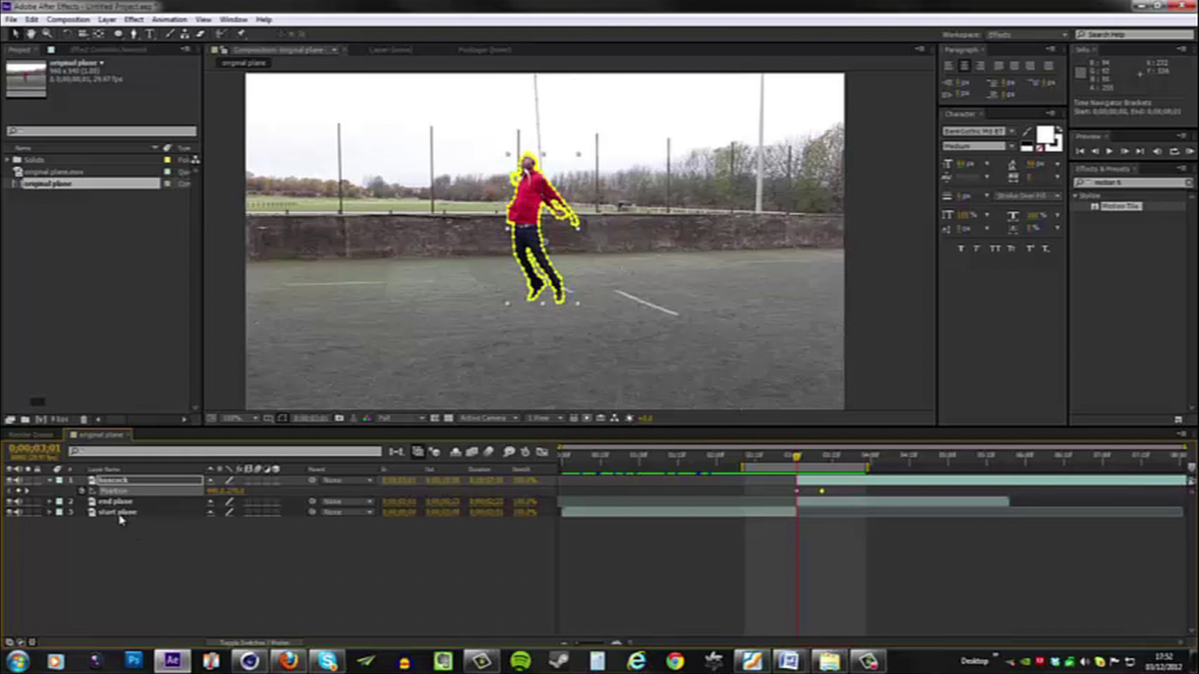
mouse_move(797, 460)
left_mouse_down()
mouse_move(785, 460)
mouse_move(813, 462)
left_mouse_up()
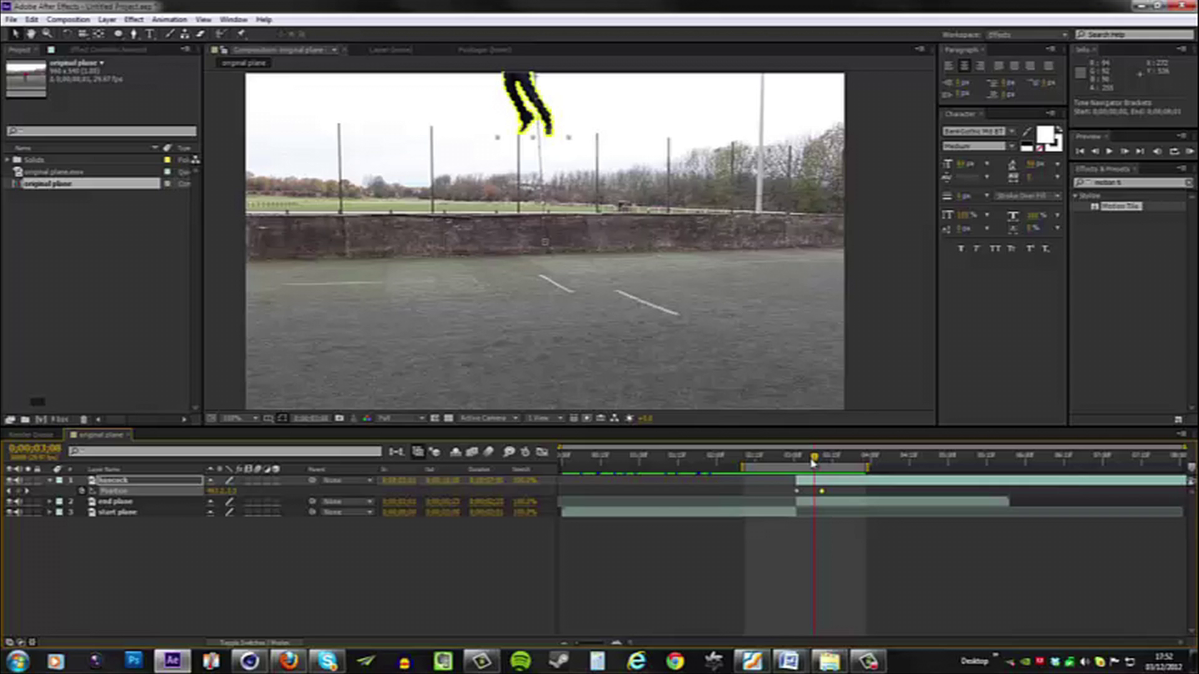
mouse_move(813, 462)
left_mouse_down()
mouse_move(768, 469)
mouse_move(812, 473)
mouse_move(797, 471)
left_mouse_up()
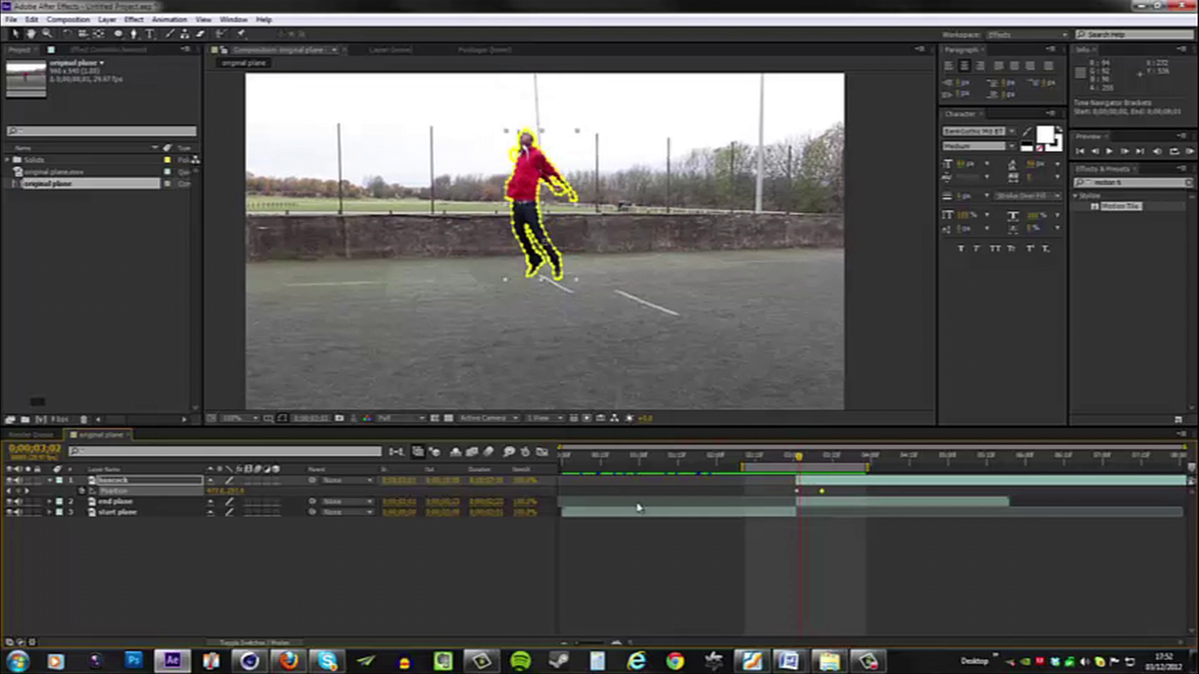
left_click(379, 596)
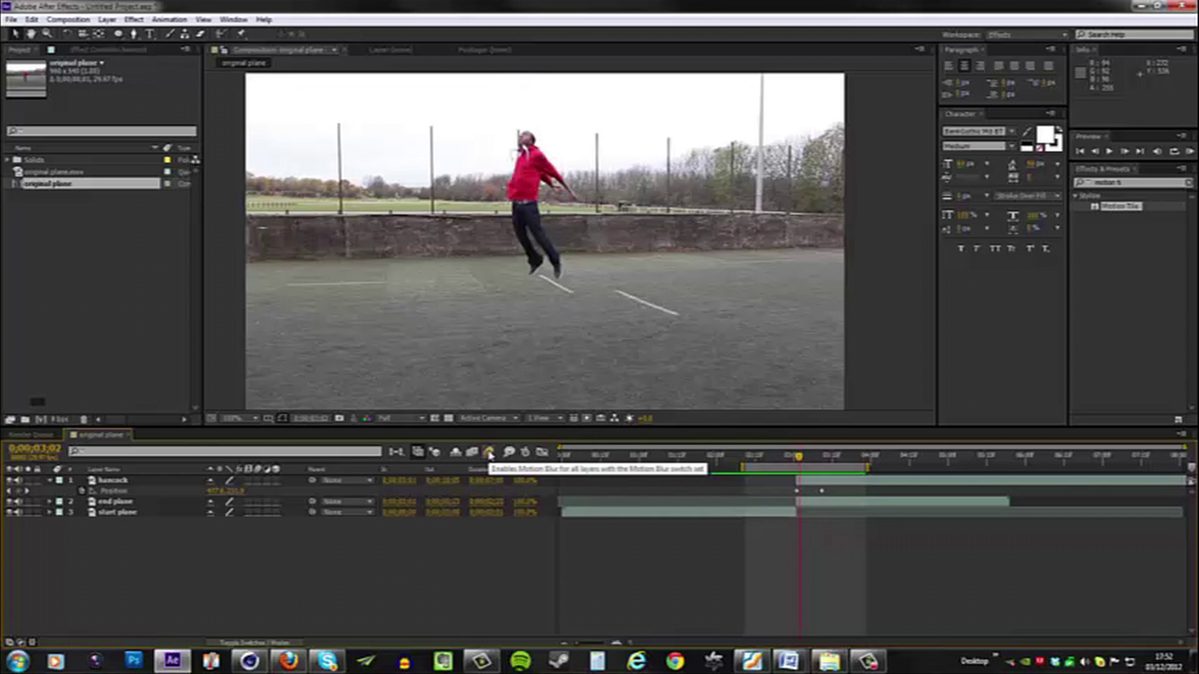
- Turn on the composition's Motion Blur master switch and the hancock layer's motion blur switch
left_click(490, 454)
left_click(245, 493)
left_click(260, 482)
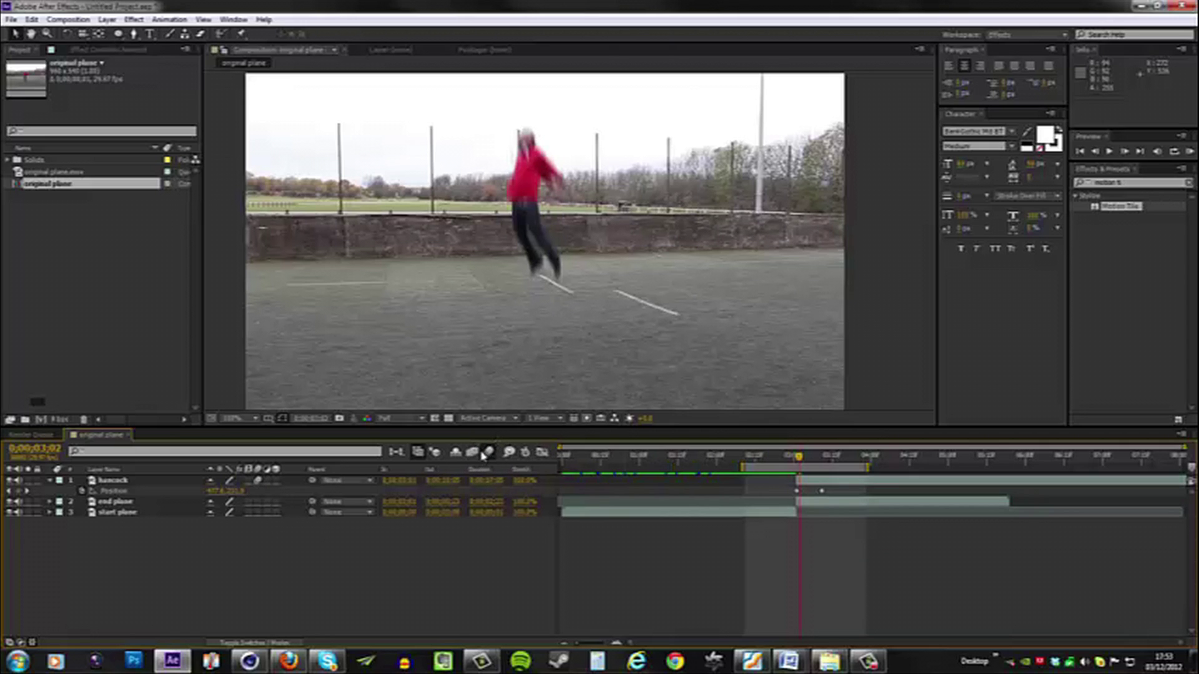
left_click(258, 481)
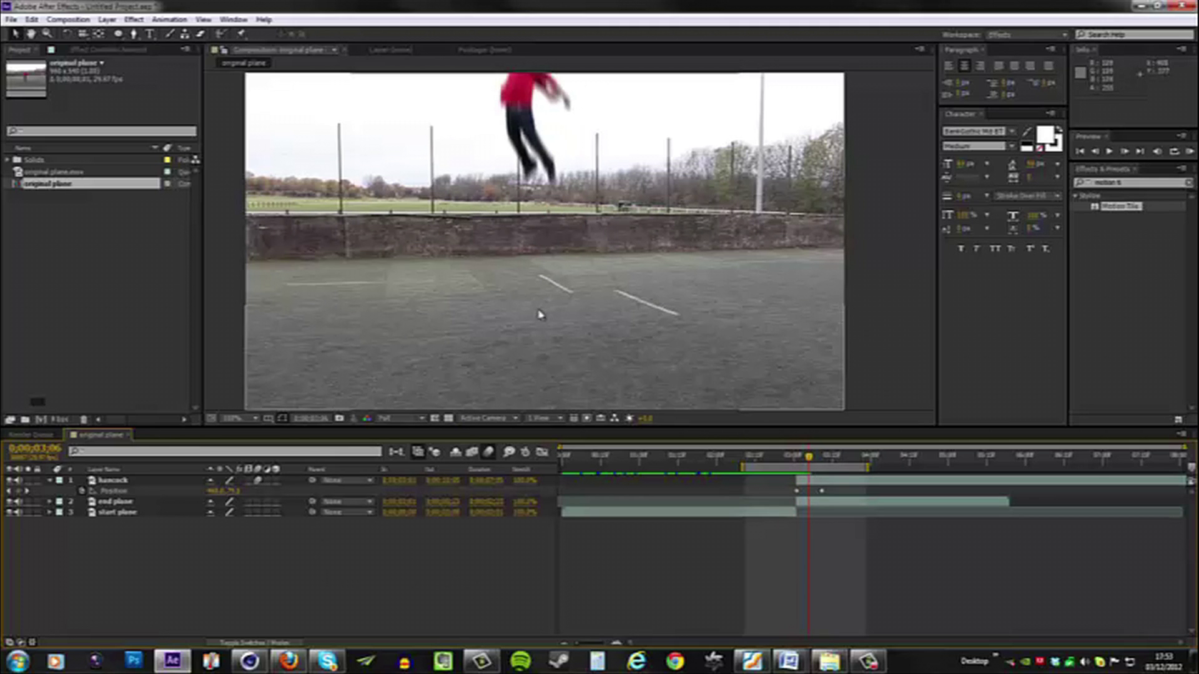
right_click(144, 559)
- Create a new white solid layer named shockwave
mouse_move(188, 423)
left_click(62, 462)
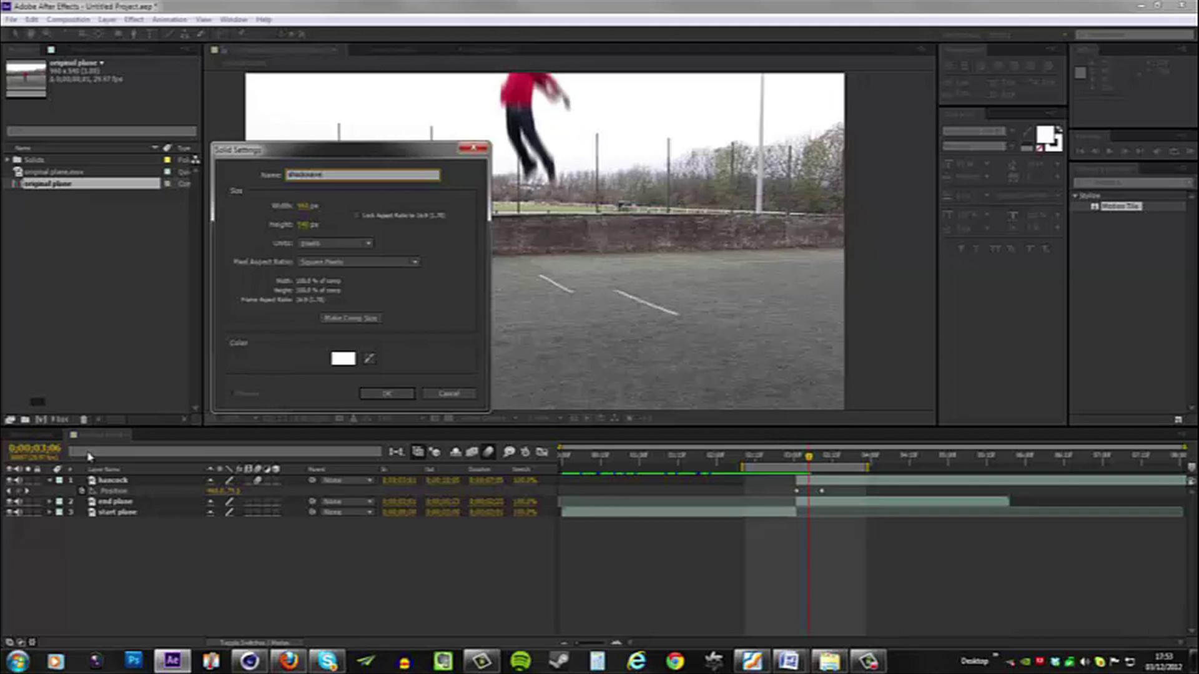
key("Return")
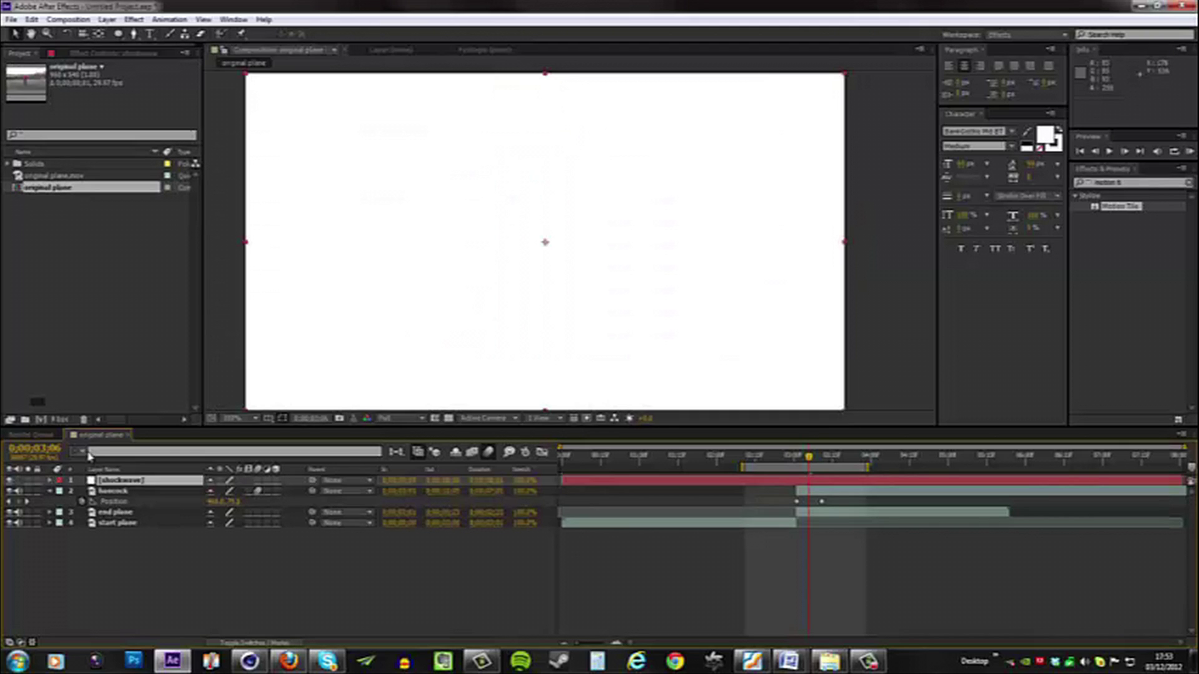
- Pre-compose the shockwave solid into a new composition named 'shockwave PRE', moving all attributes
right_click(133, 481)
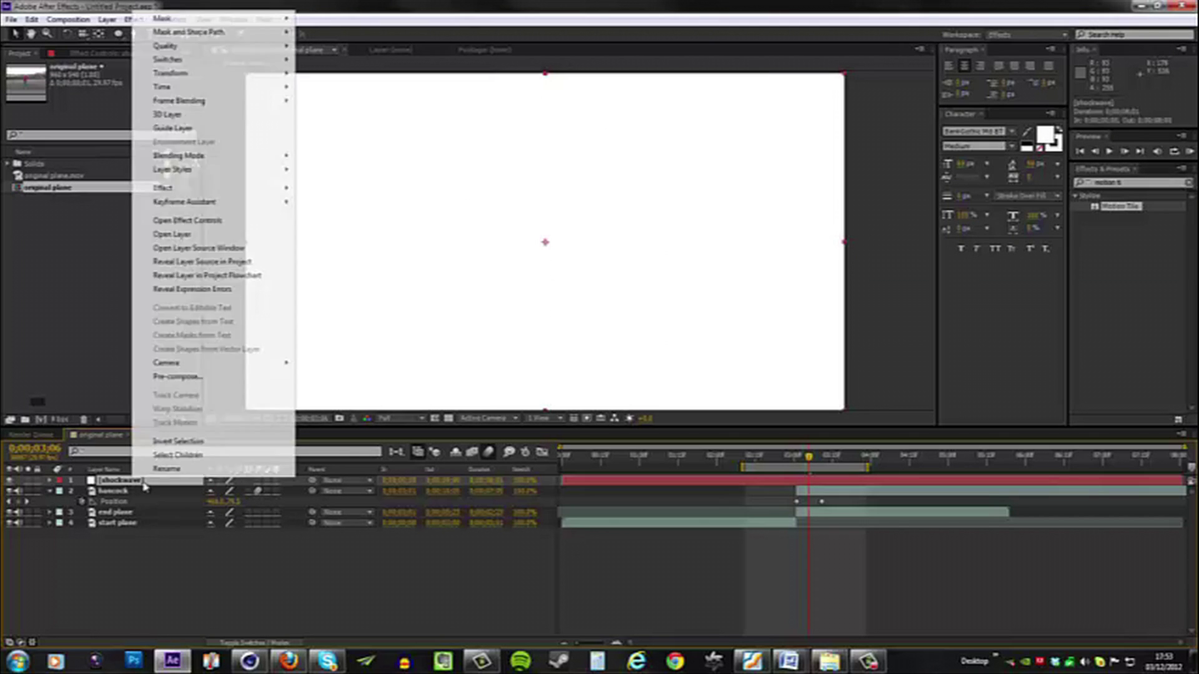
left_click(190, 391)
type("shockwave PRE")
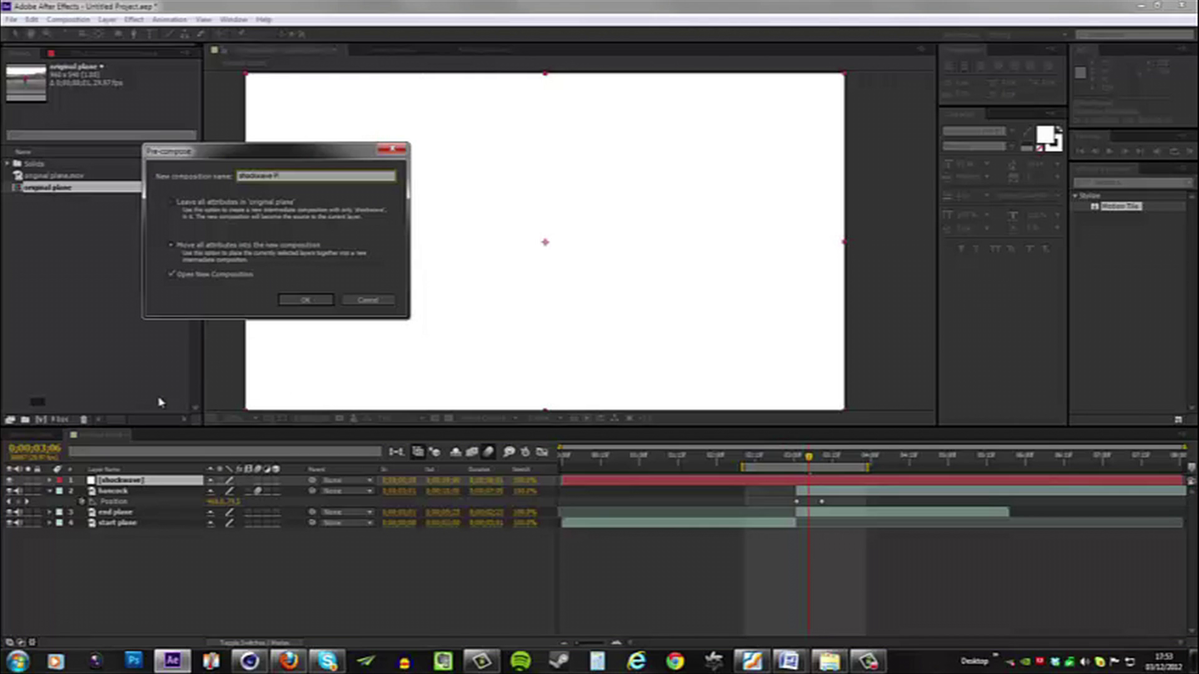
left_click(308, 301)
- Change the shockwave PRE composition height to 960 to make it 960×960
scroll(448, 238, "down", 1)
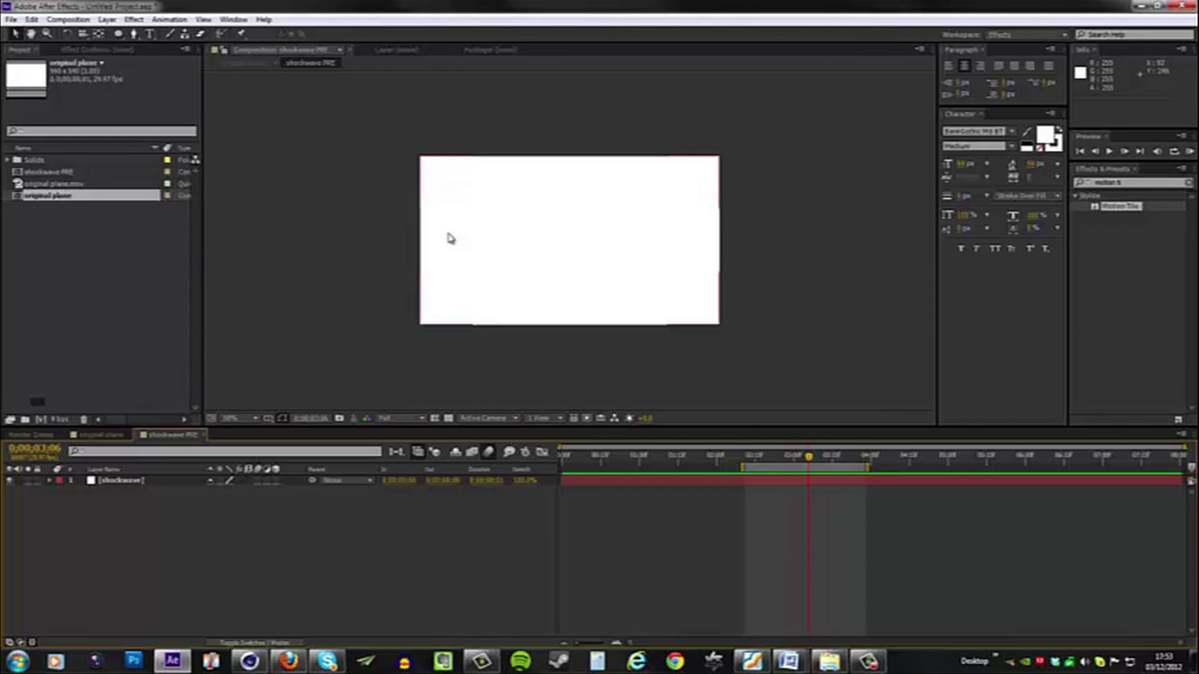
left_click(75, 22)
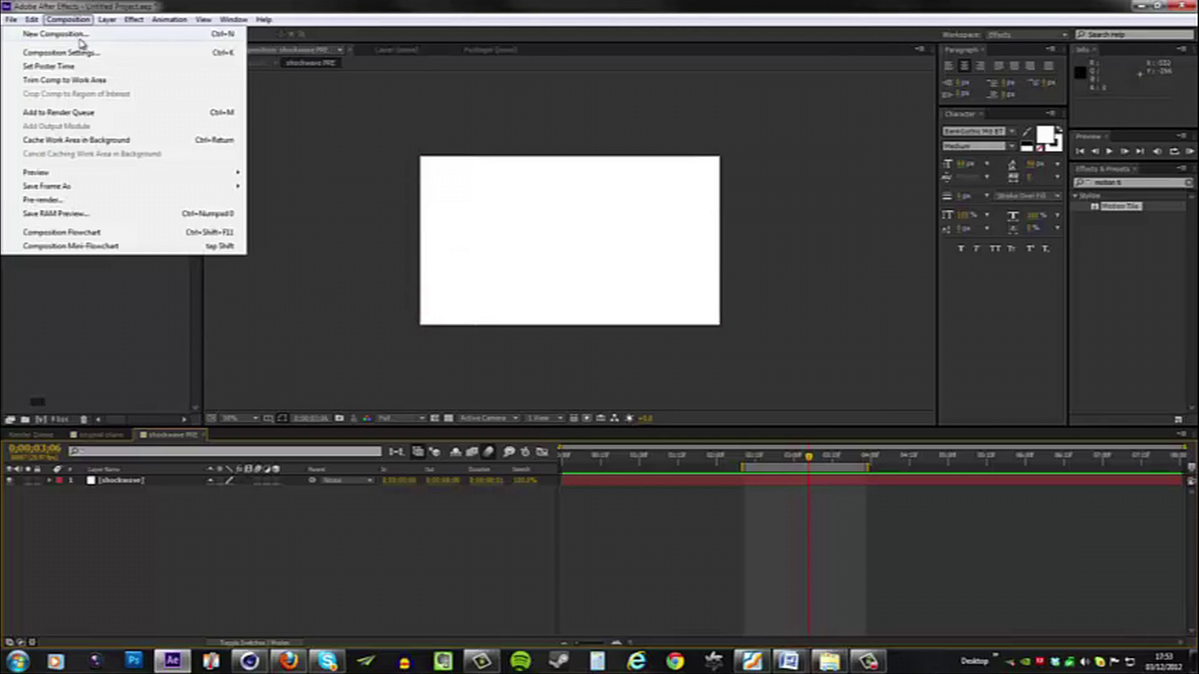
left_click(89, 54)
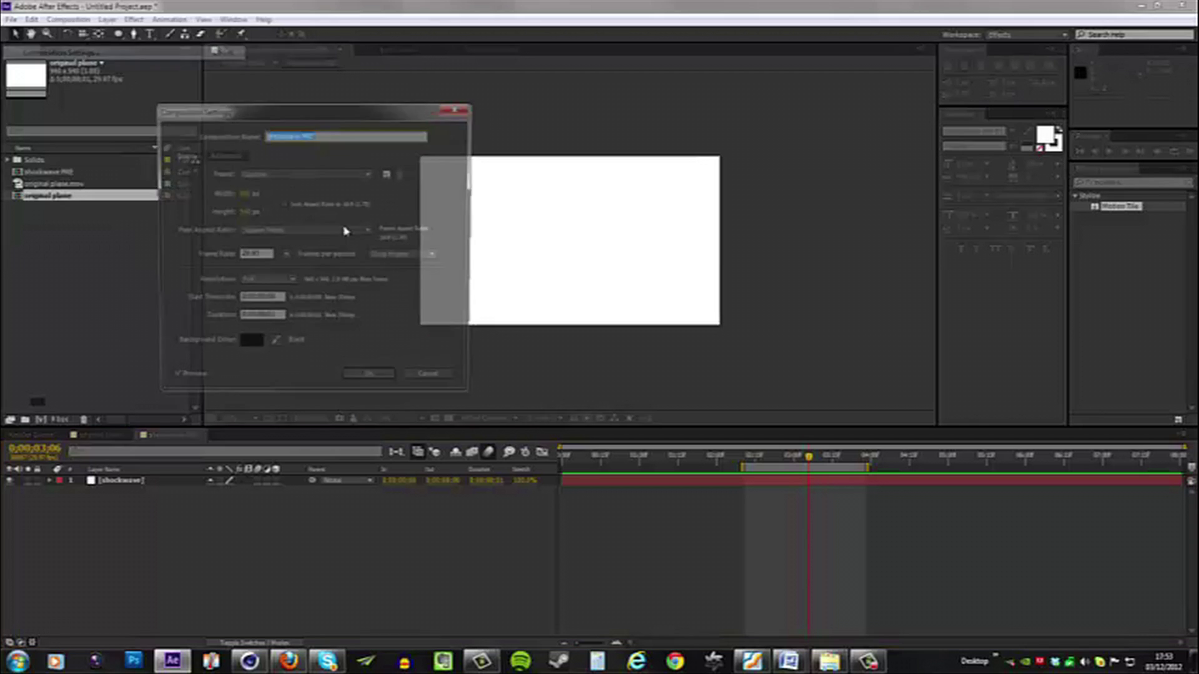
left_click(251, 211)
type("960")
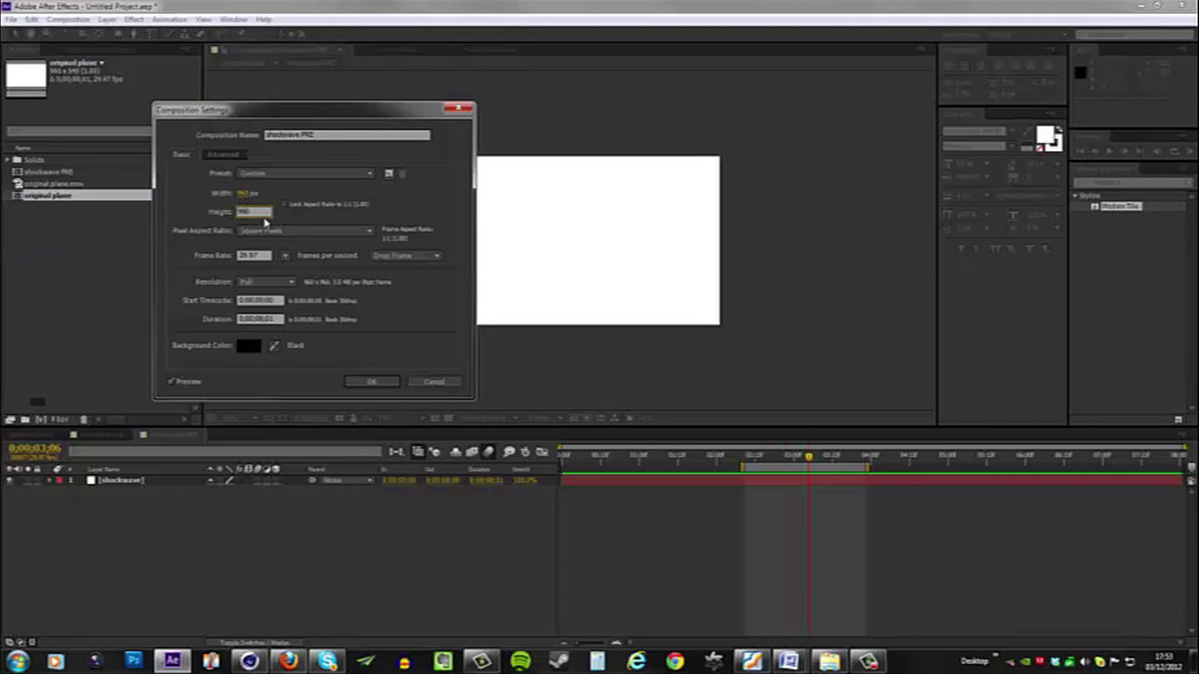
left_click(370, 381)
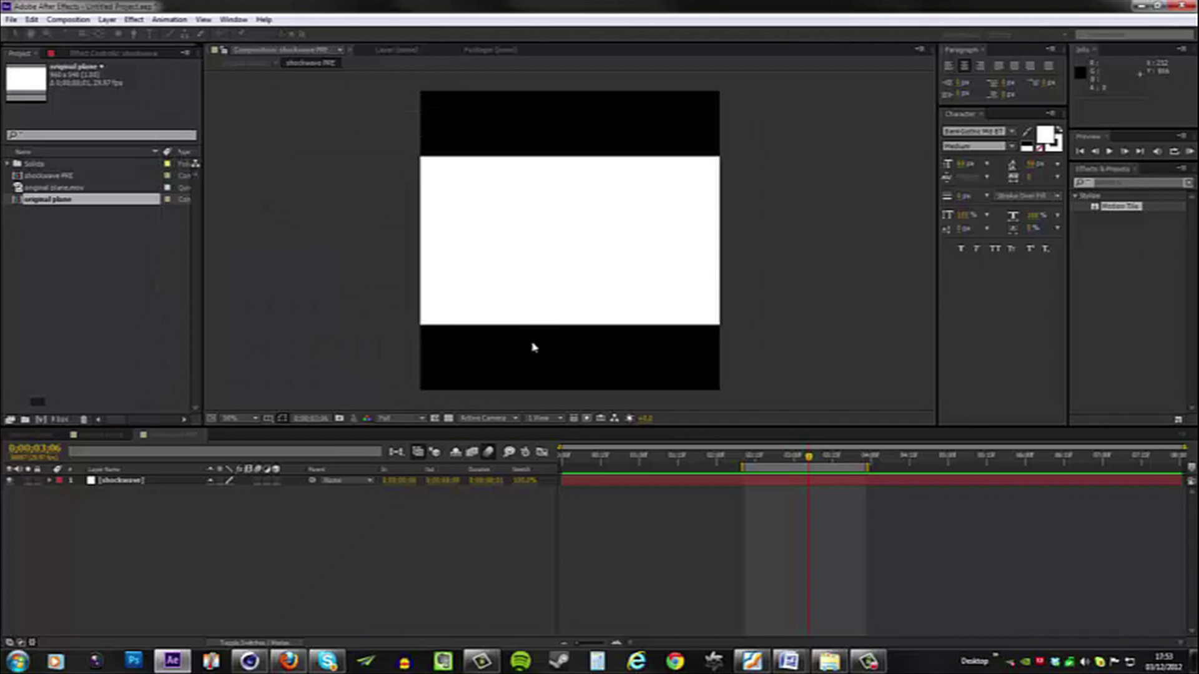
- Resize the shockwave solid to the comp size and draw a large centred elliptical mask on it
left_click(138, 481)
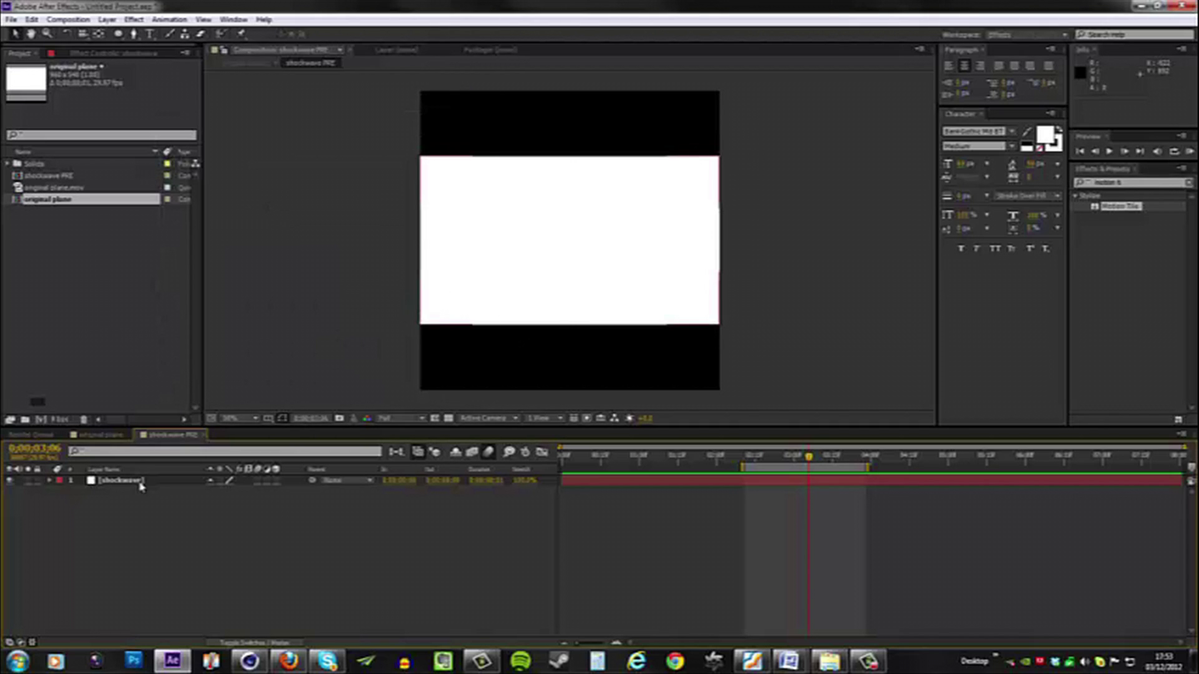
left_click(107, 19)
left_click(86, 49)
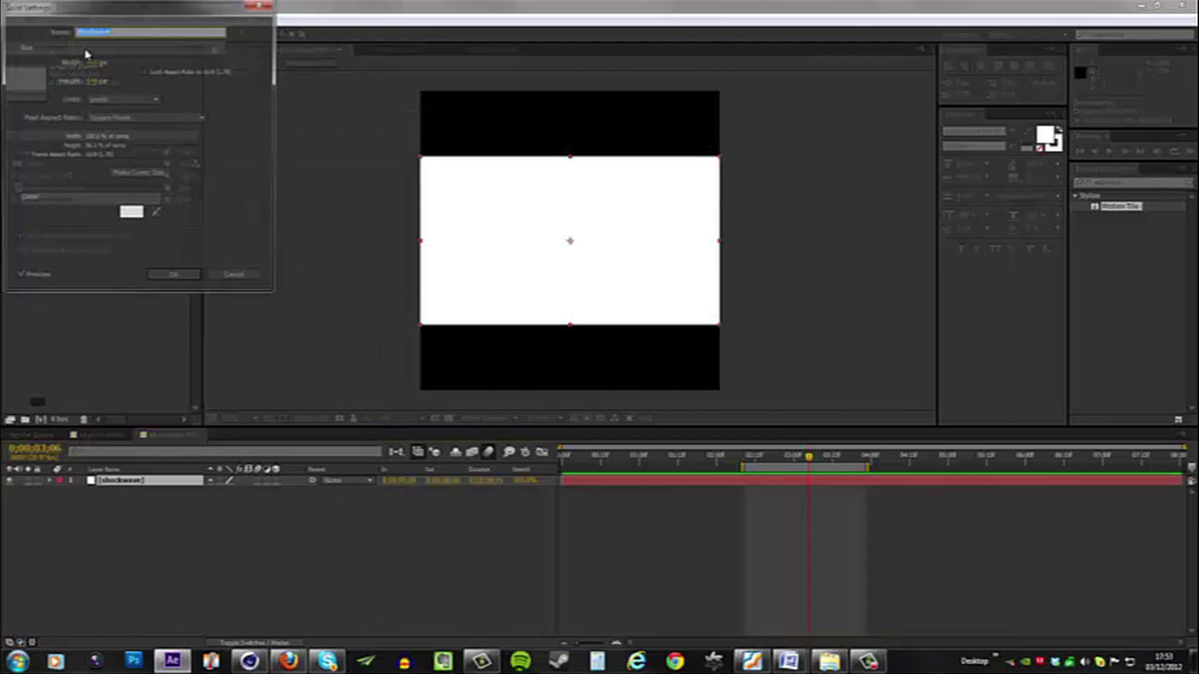
left_click(150, 176)
left_click(180, 279)
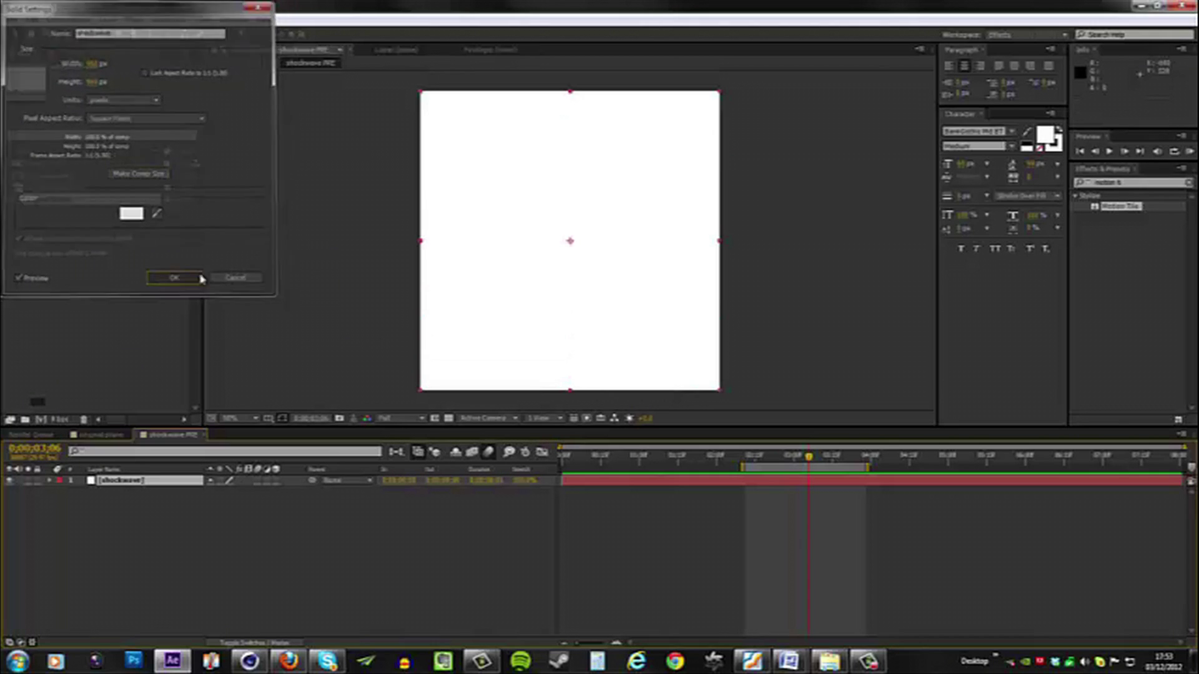
left_click_drag(125, 40, 163, 67)
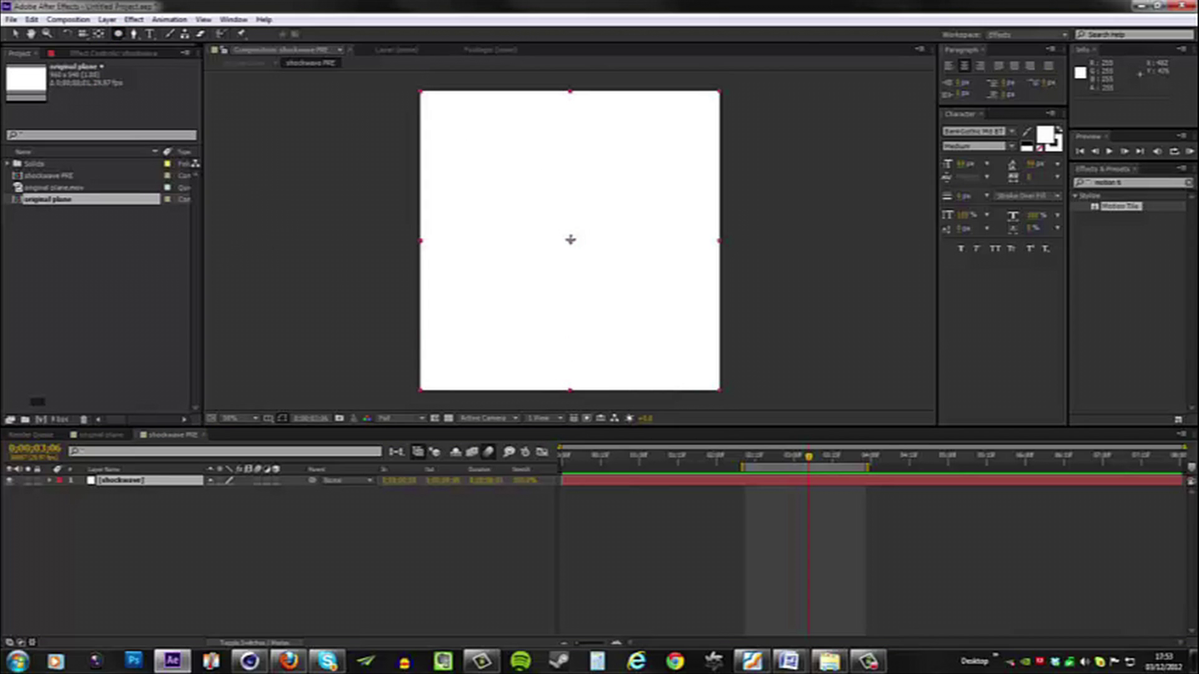
mouse_move(570, 240)
left_mouse_down()
mouse_move(606, 276)
mouse_move(591, 270)
mouse_move(792, 412)
left_mouse_up()
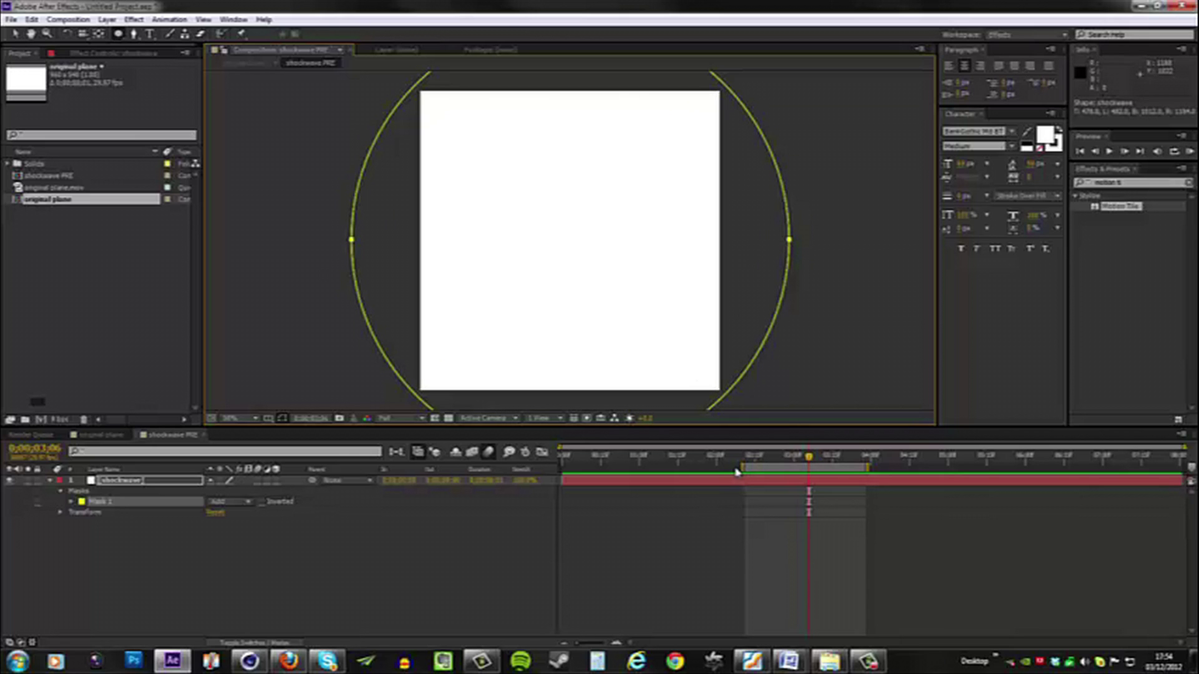
- At the first frame, shrink Mask 1's expansion to a dot and keyframe Mask Expansion
left_click_drag(746, 467, 565, 467)
key("Home")
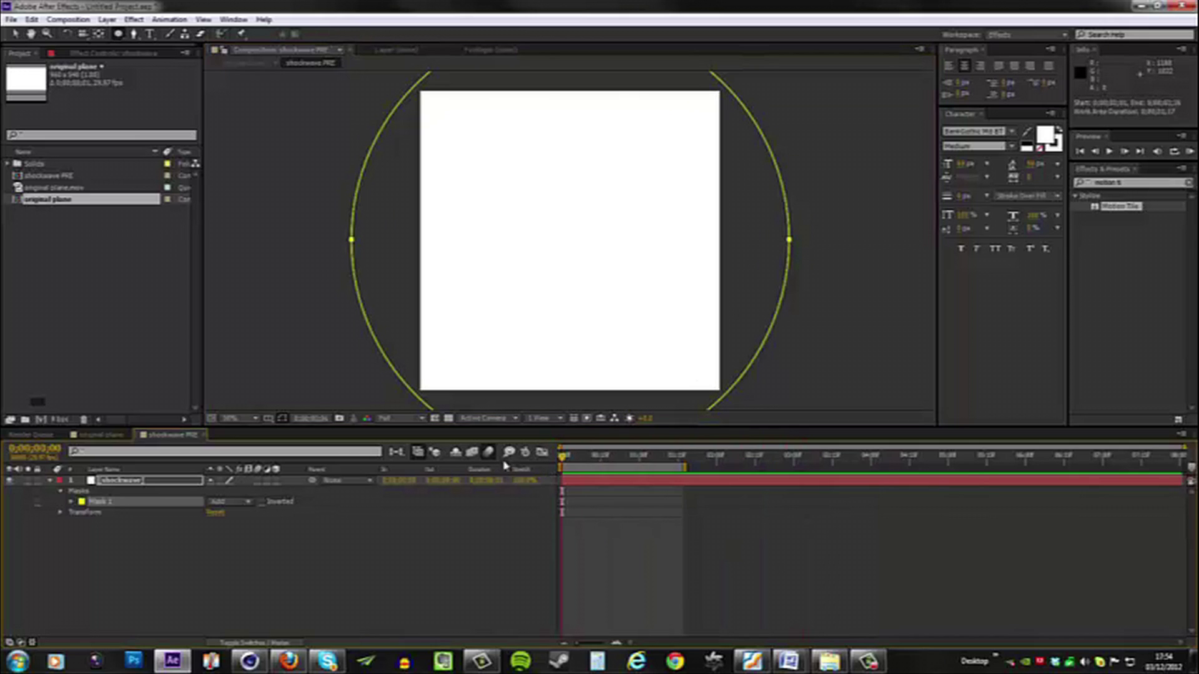
left_click(71, 502)
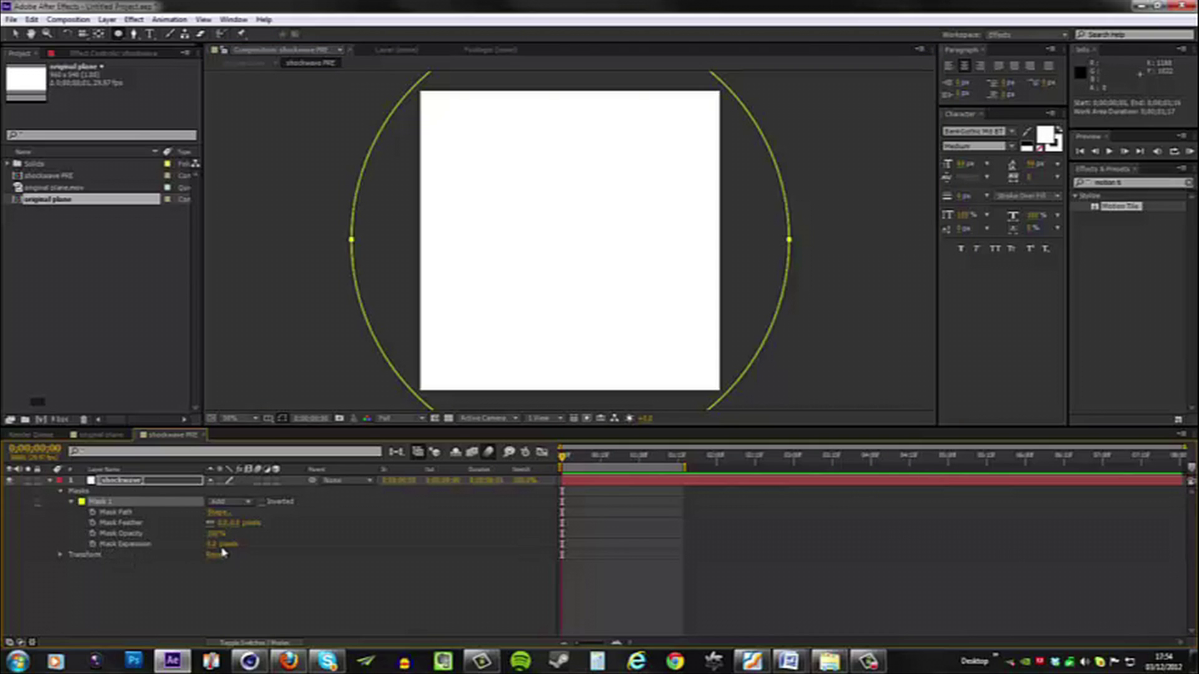
left_click_drag(215, 545, 81, 541)
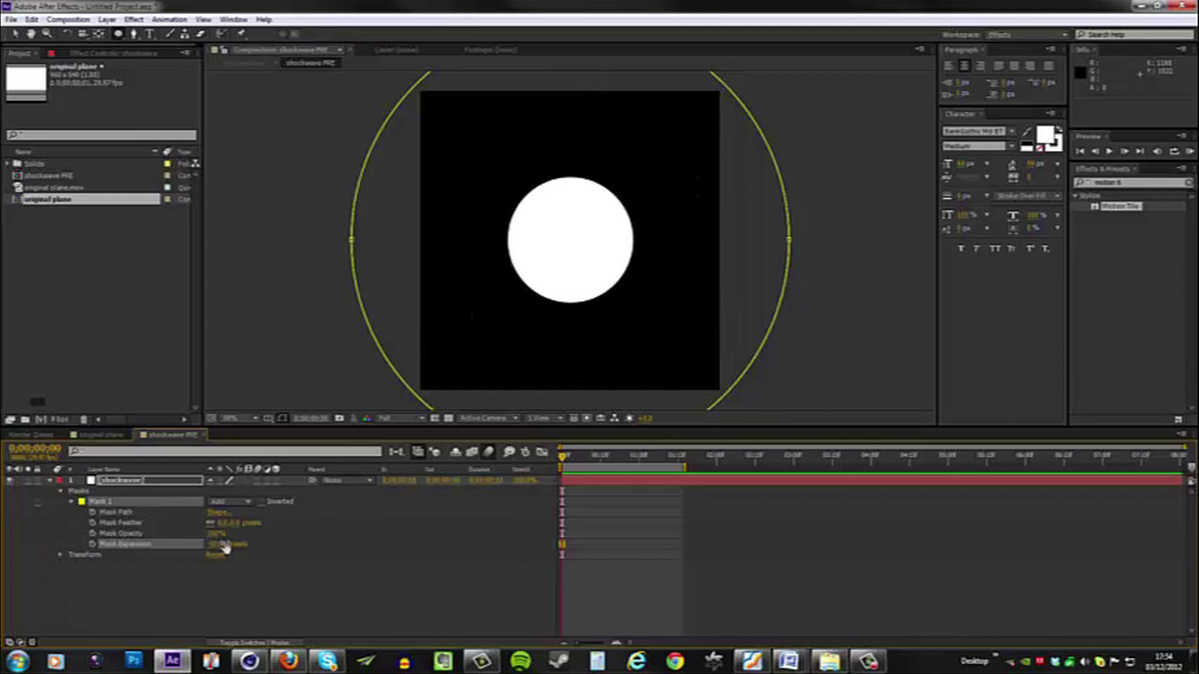
left_click_drag(224, 547, 150, 544)
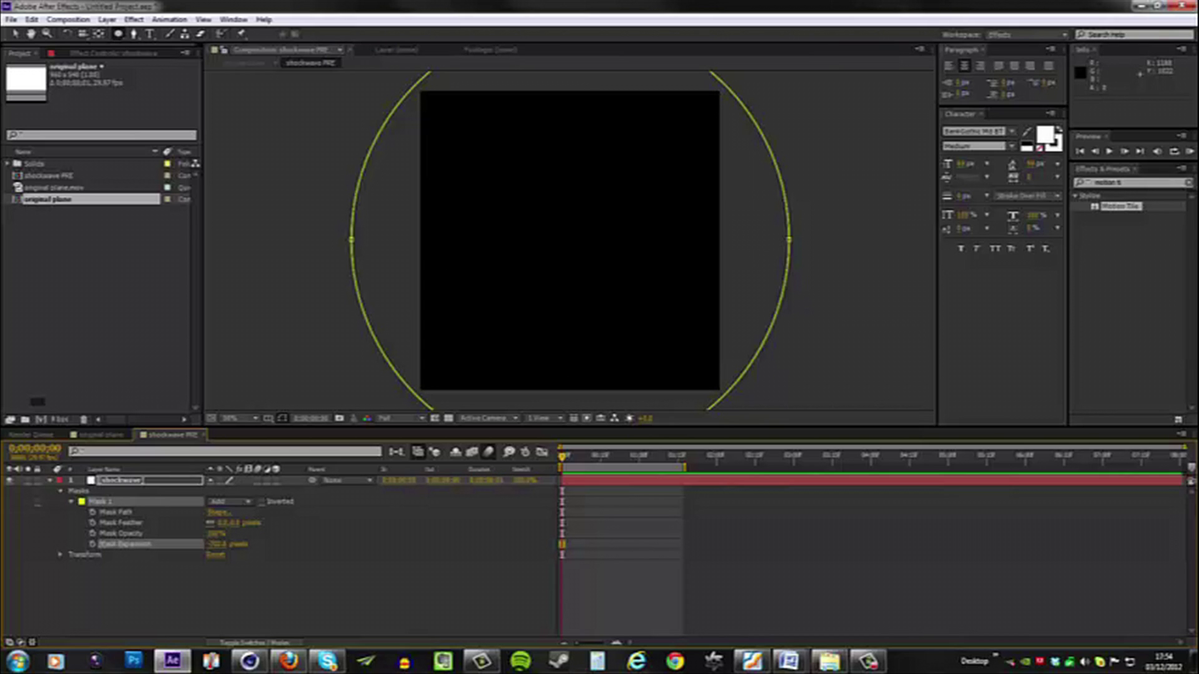
left_click(93, 545)
- Around frame 16, set Mask Expansion to 0 pixels so the white circle grows outward
left_click_drag(563, 461, 604, 508)
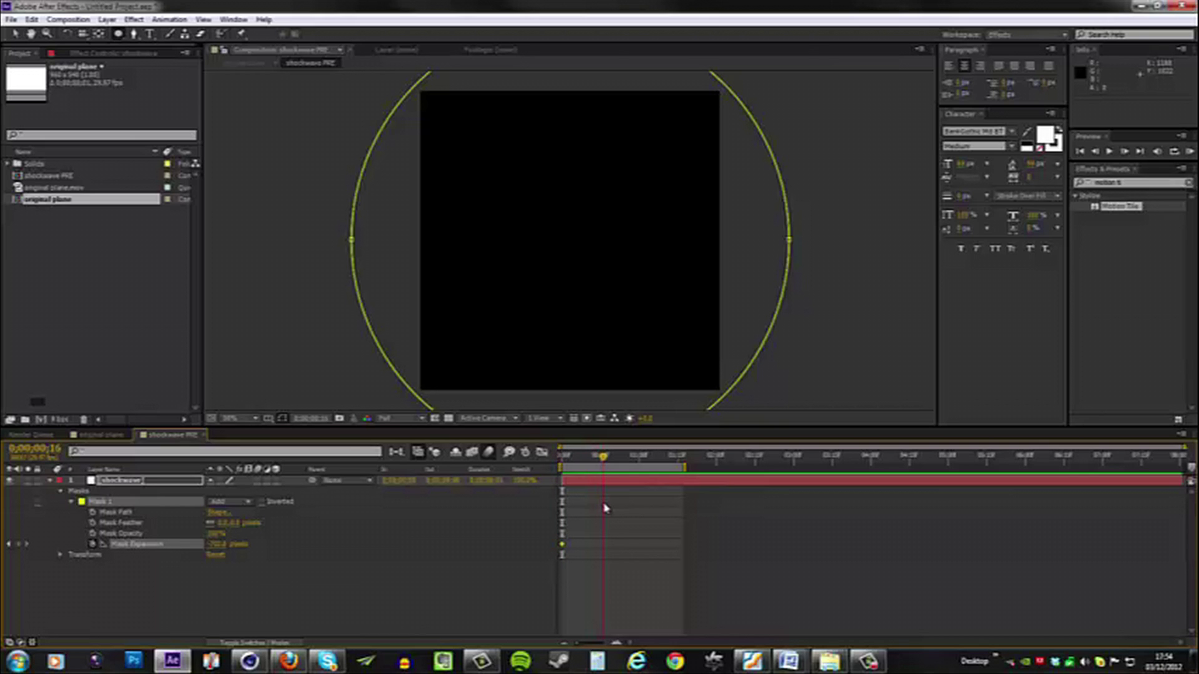
left_click(219, 544)
type("0")
key("Return")
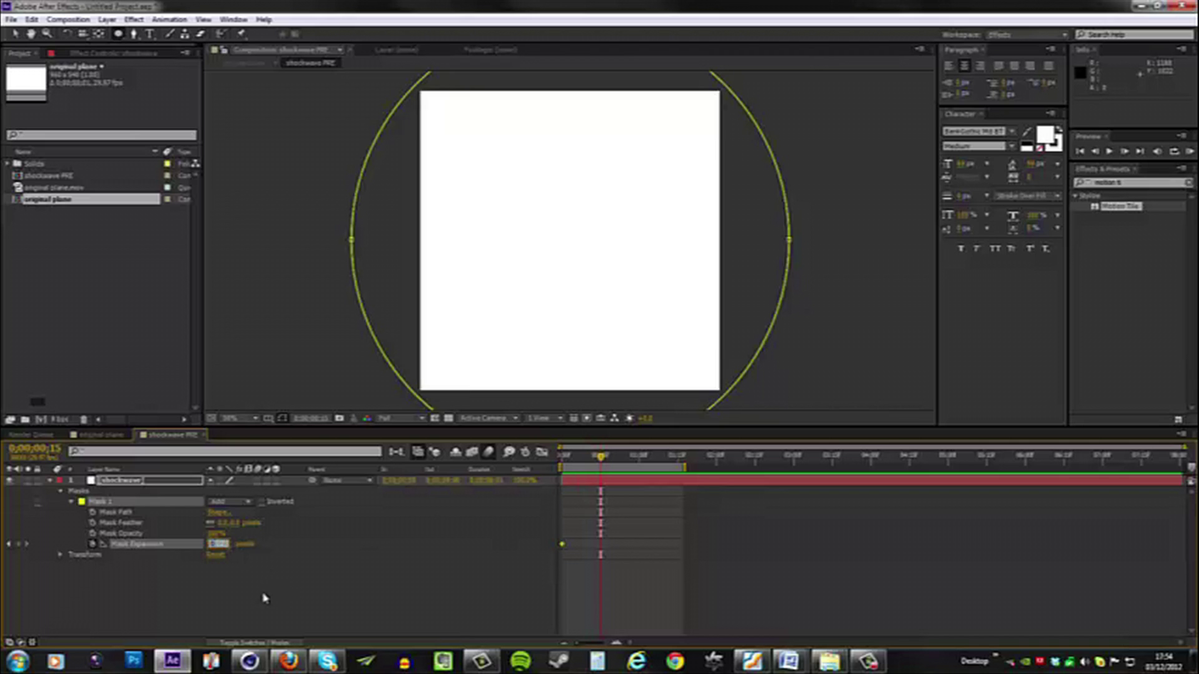
key("F2")
mouse_move(601, 462)
left_mouse_down()
mouse_move(563, 478)
mouse_move(586, 479)
left_mouse_up()
left_click(111, 504)
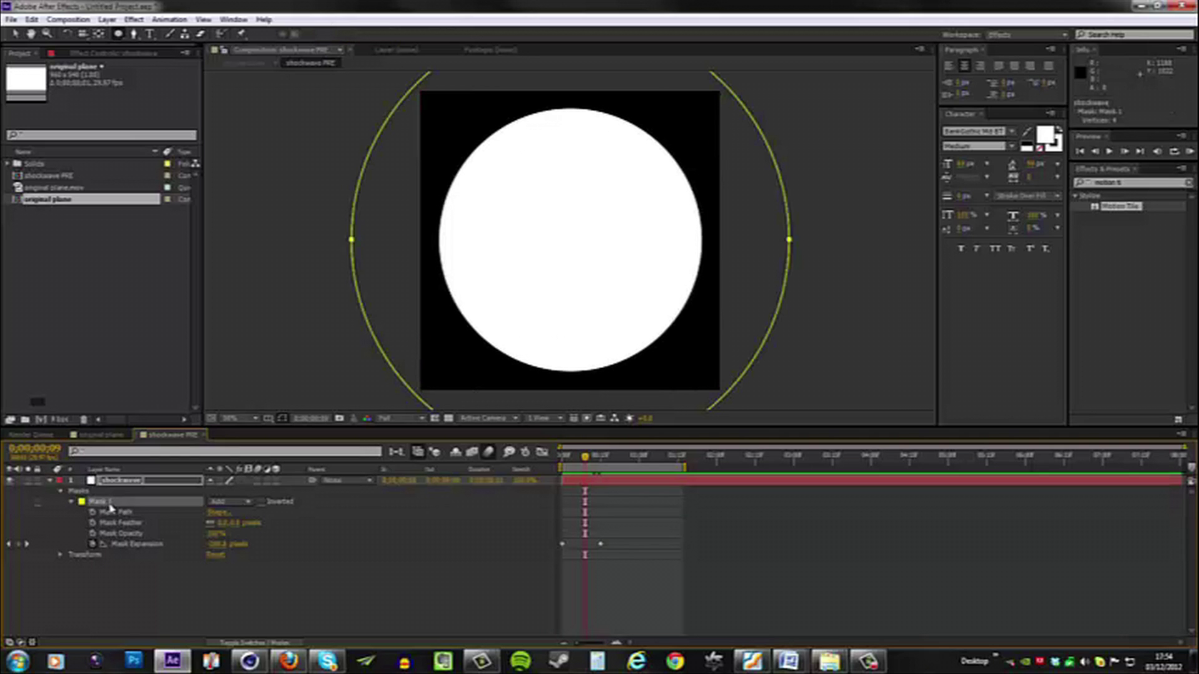
- Duplicate Mask 1, set Mask 2 to Subtract, and offset its expansion keyframe to about frame 8
key("ctrl+d")
left_click(248, 556)
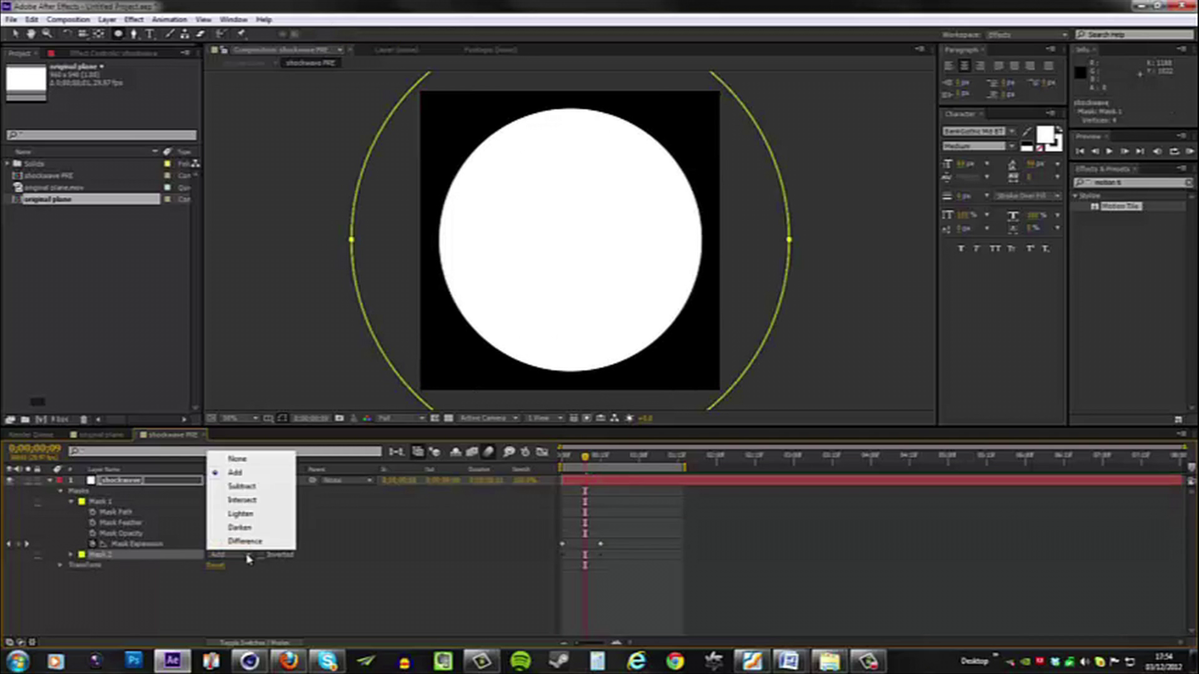
left_click(236, 486)
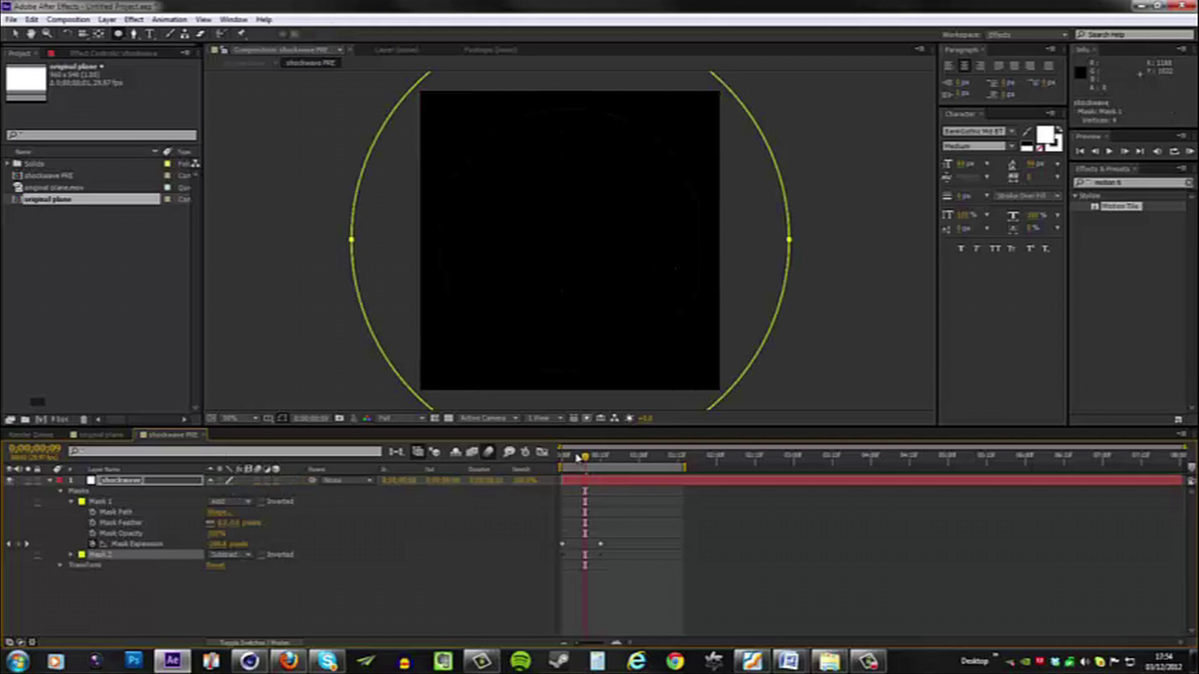
mouse_move(567, 462)
left_mouse_down()
mouse_move(592, 467)
mouse_move(577, 469)
left_mouse_up()
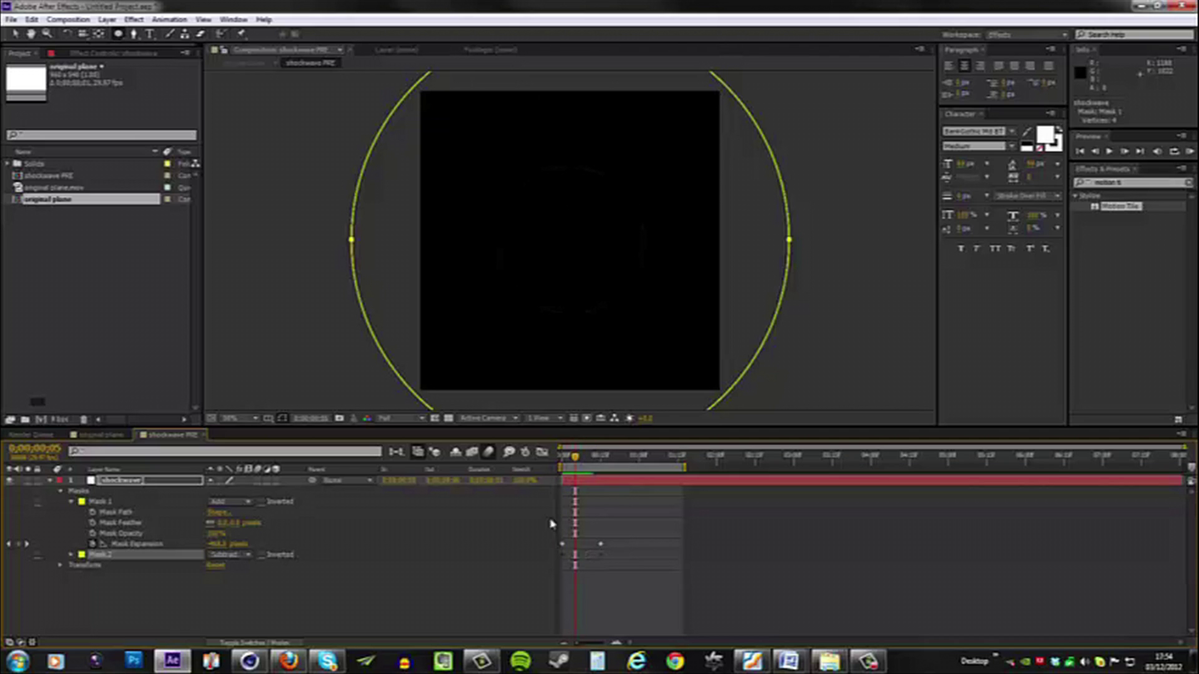
key("u")
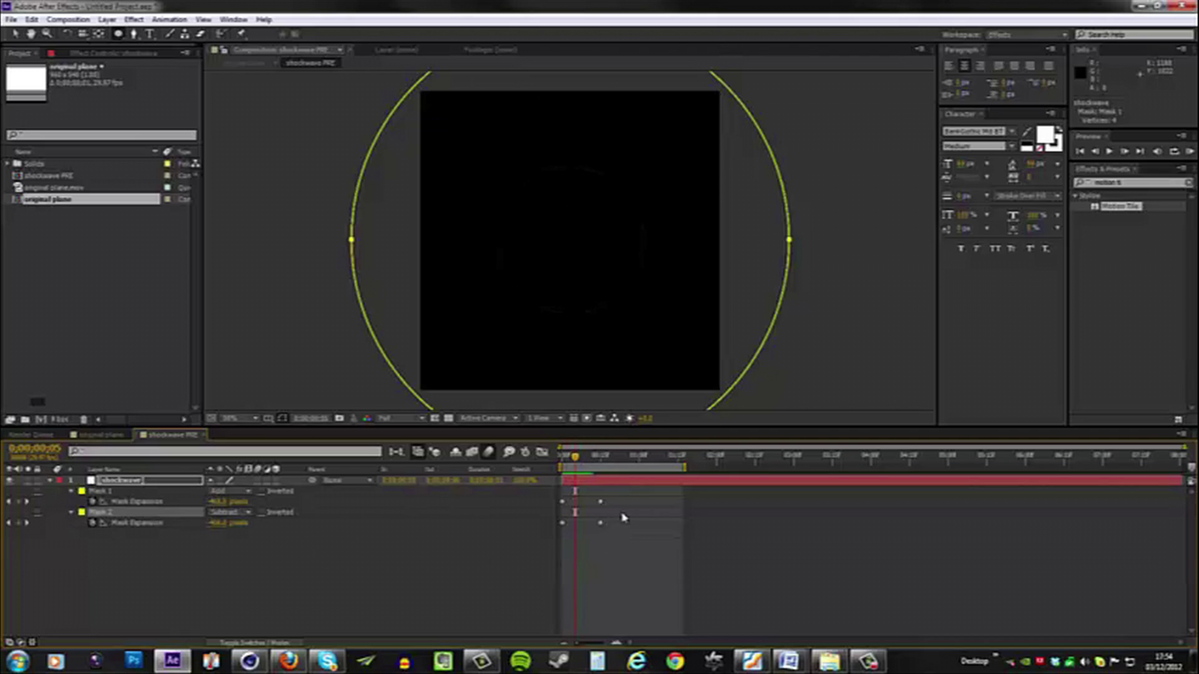
left_click_drag(623, 517, 569, 526)
mouse_move(578, 459)
left_mouse_down()
mouse_move(561, 468)
mouse_move(600, 475)
mouse_move(567, 478)
mouse_move(580, 480)
left_mouse_up()
- Add Stylize > Roughen Edges to the shockwave solid with Border 75 and Edge Sharpness 0
right_click(127, 480)
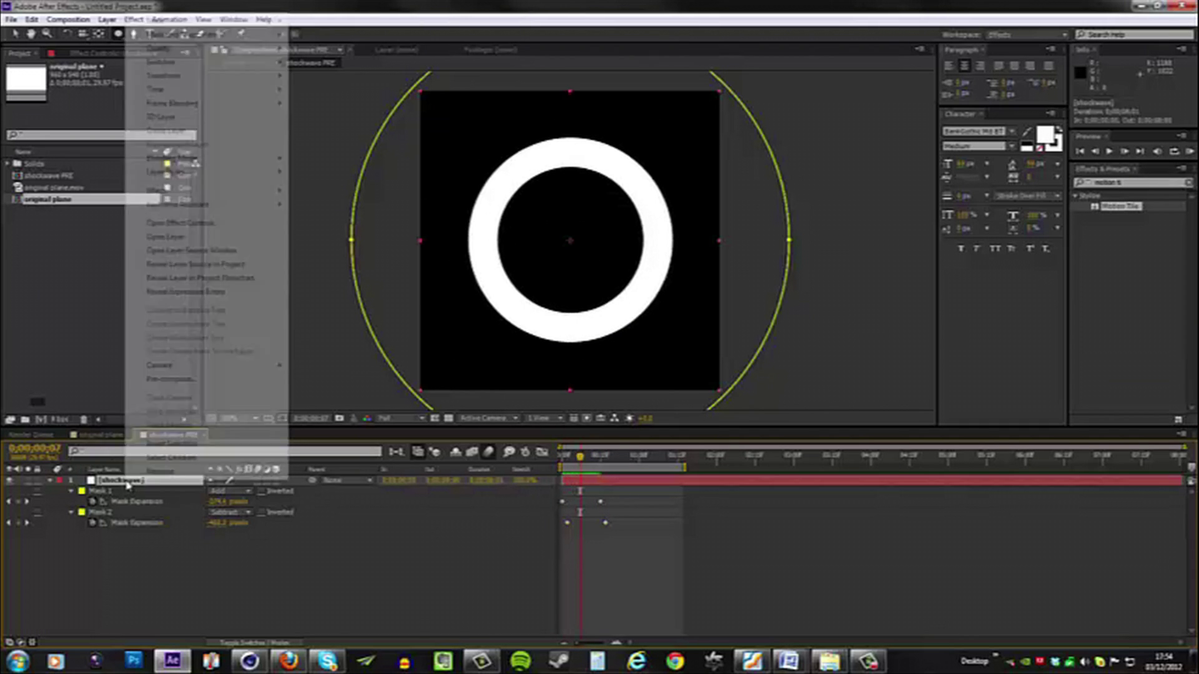
mouse_move(165, 195)
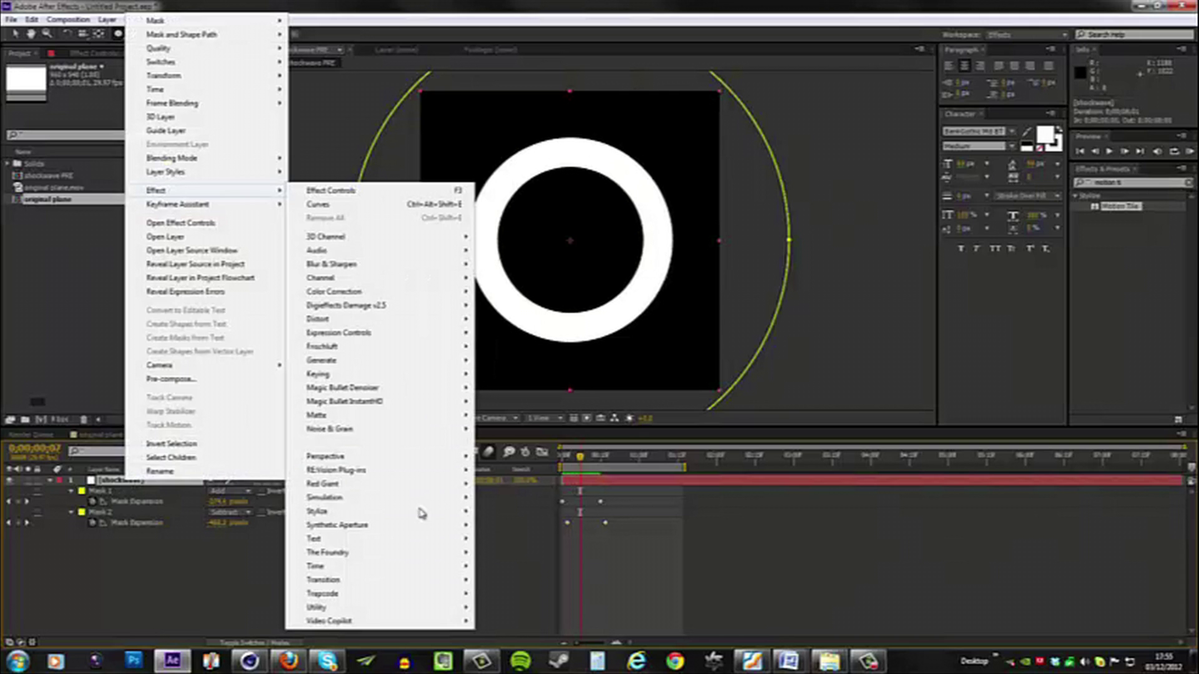
mouse_move(350, 512)
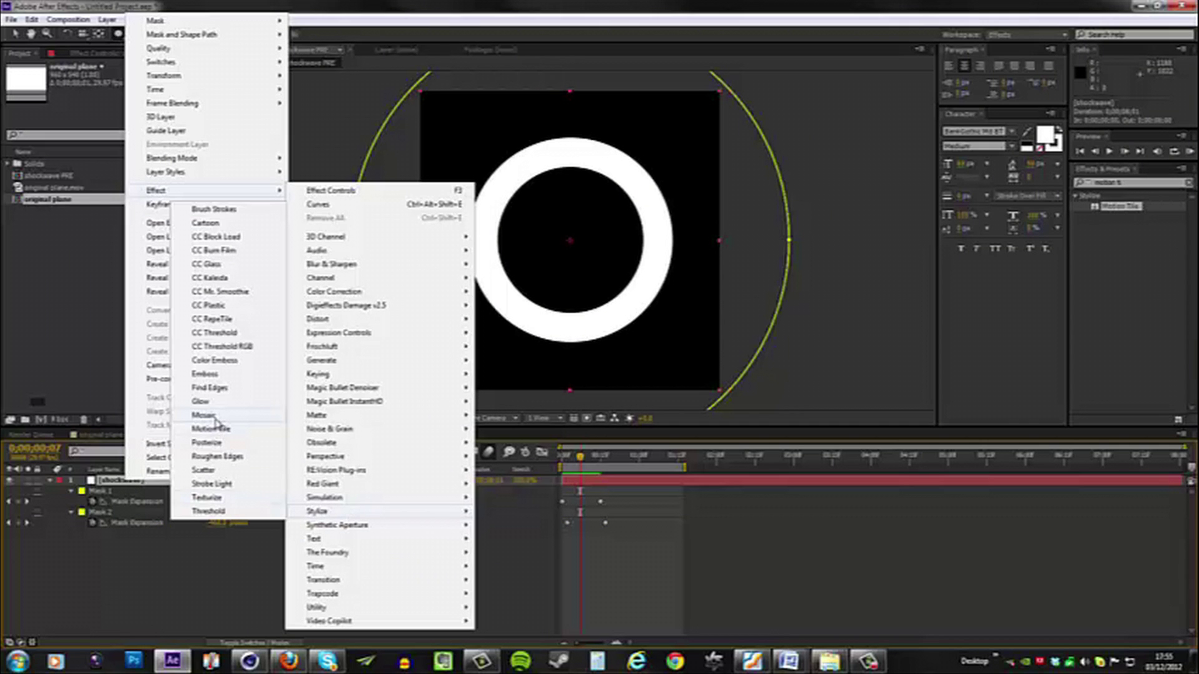
left_click(218, 457)
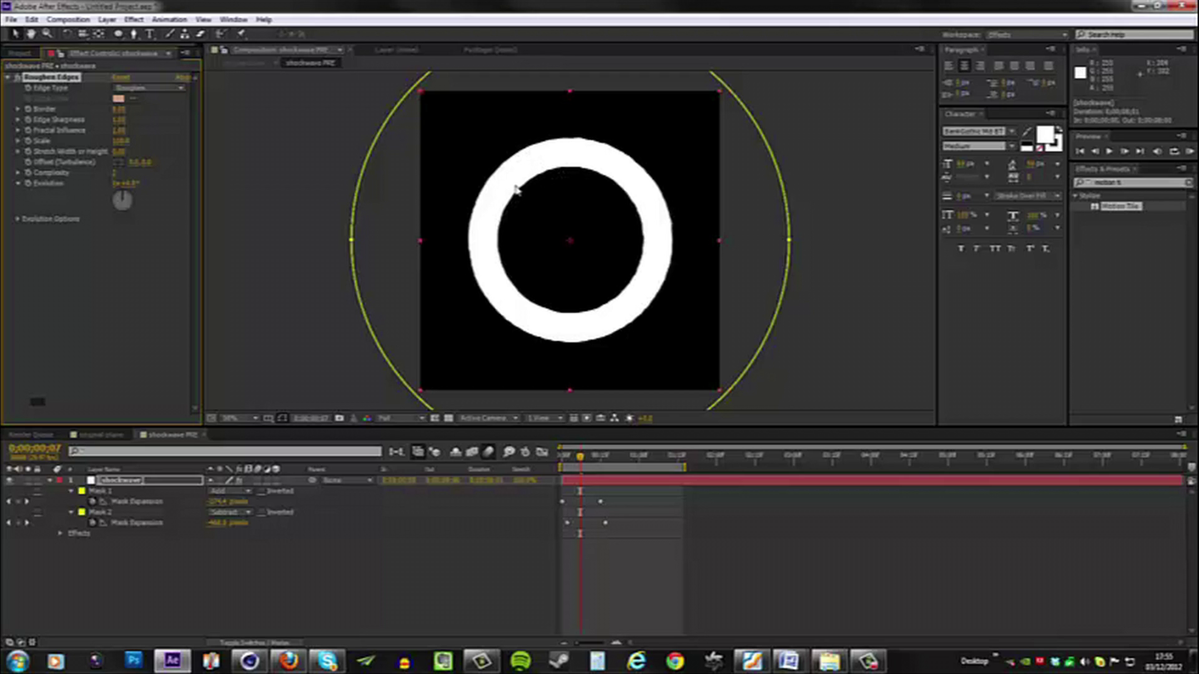
left_click(118, 109)
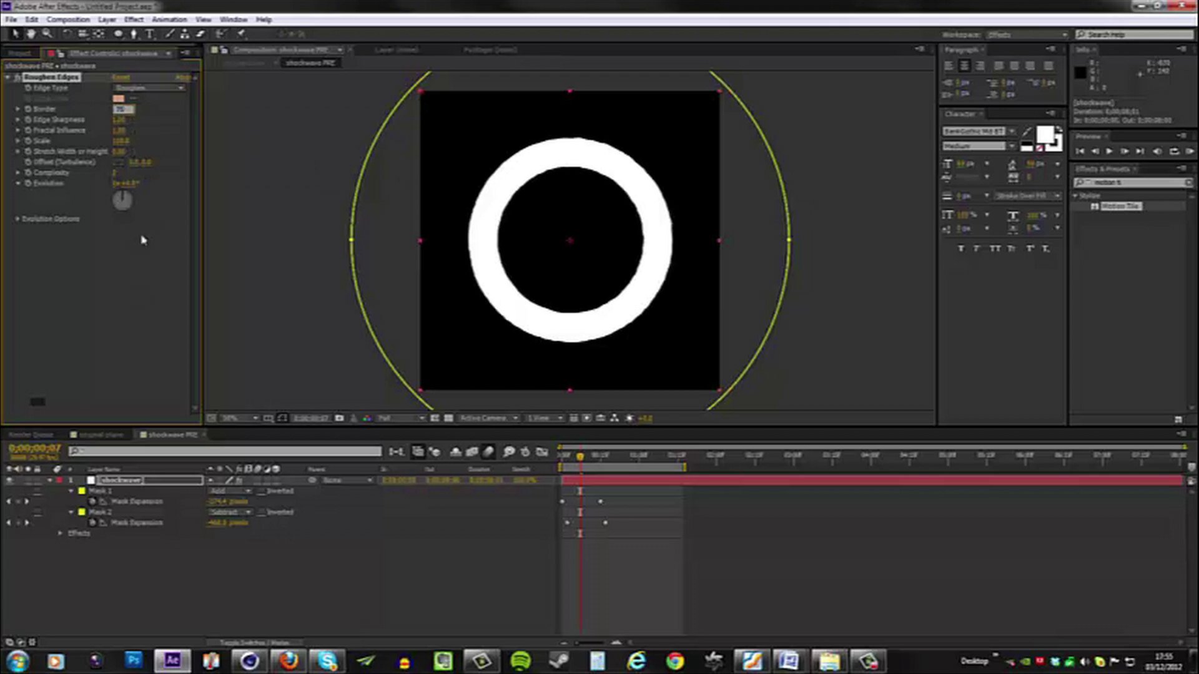
type("75")
key("Return")
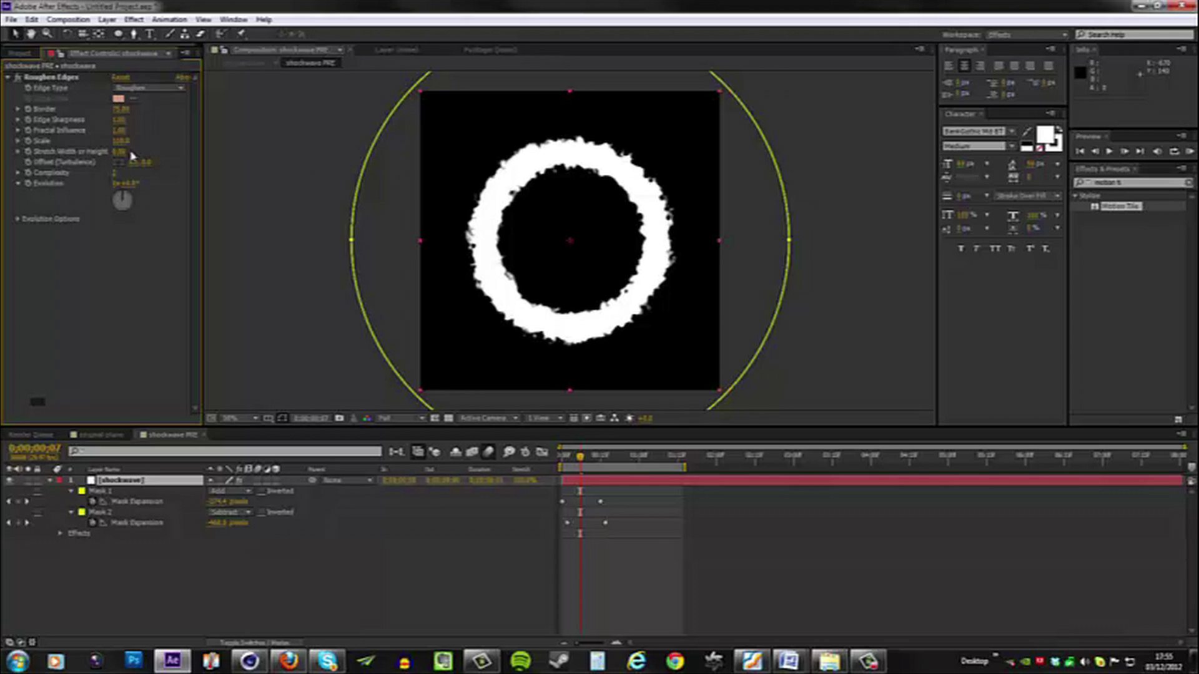
left_click(118, 120)
type("0")
key("Return")
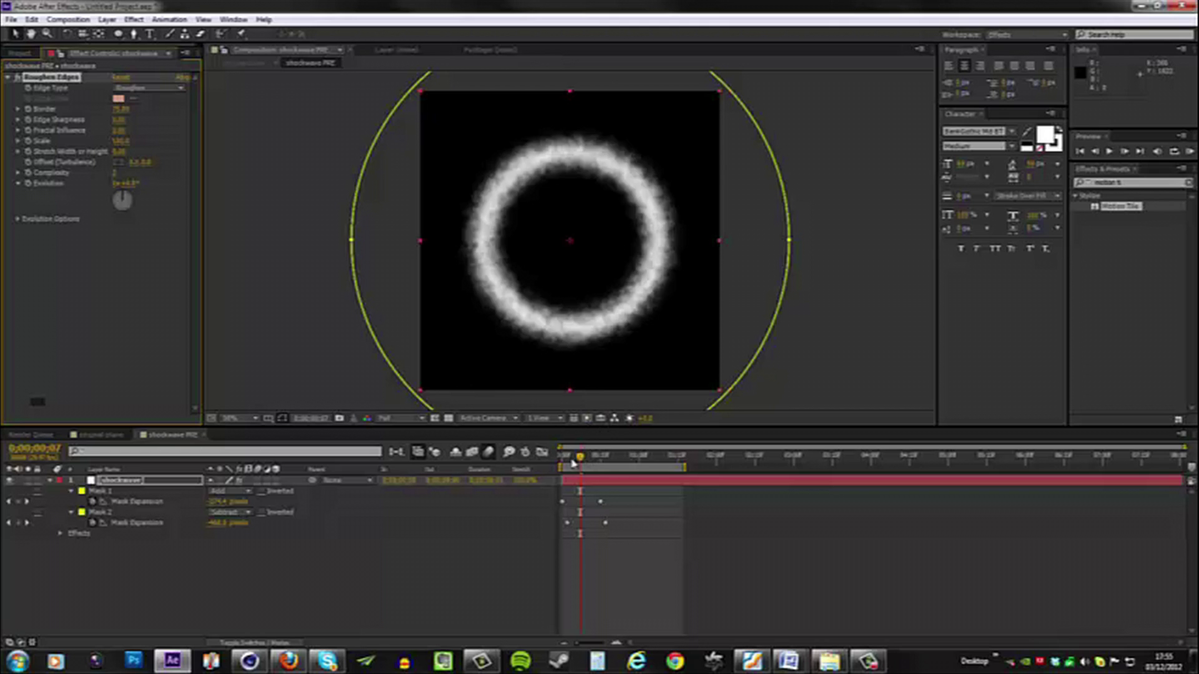
mouse_move(580, 457)
left_mouse_down()
mouse_move(557, 467)
mouse_move(588, 475)
left_mouse_up()
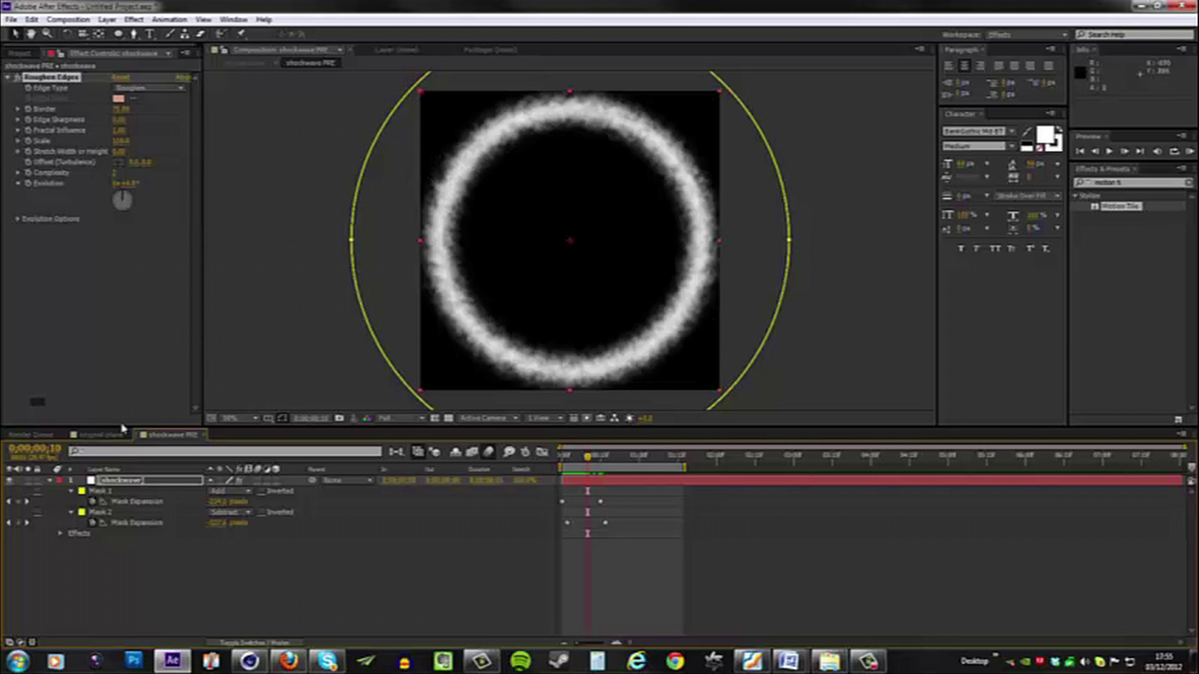
left_click(102, 435)
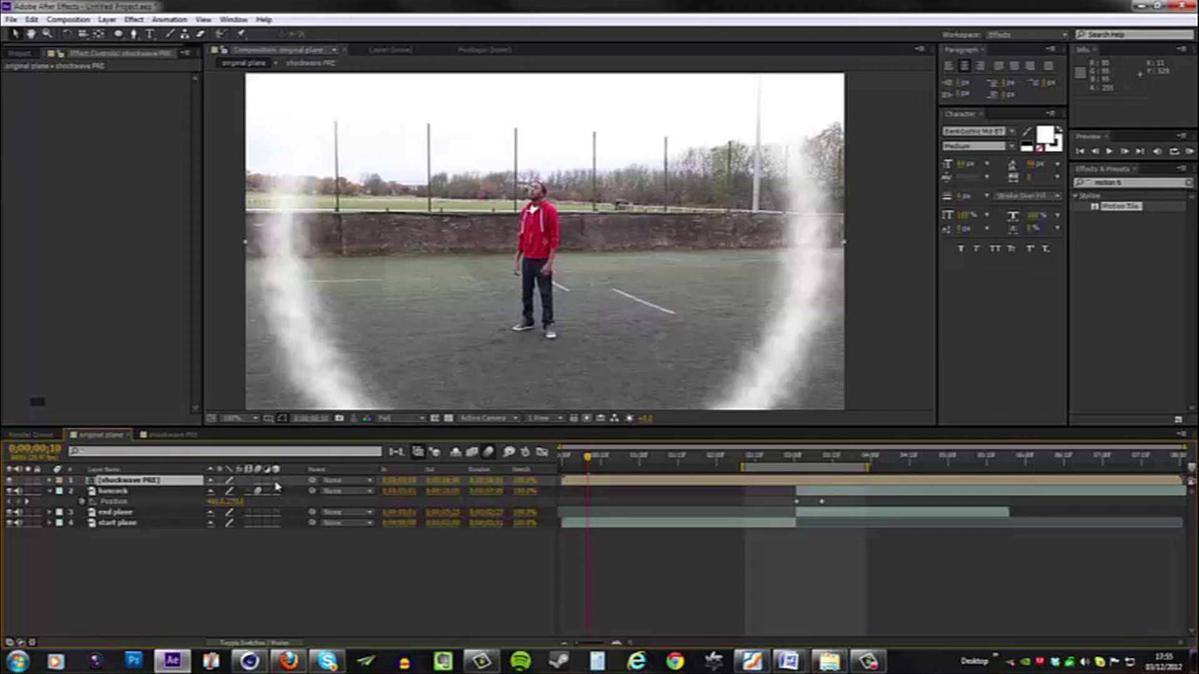
- Make the shockwave PRE layer 3D and set its X Rotation to -90° to lie flat
left_click(276, 481)
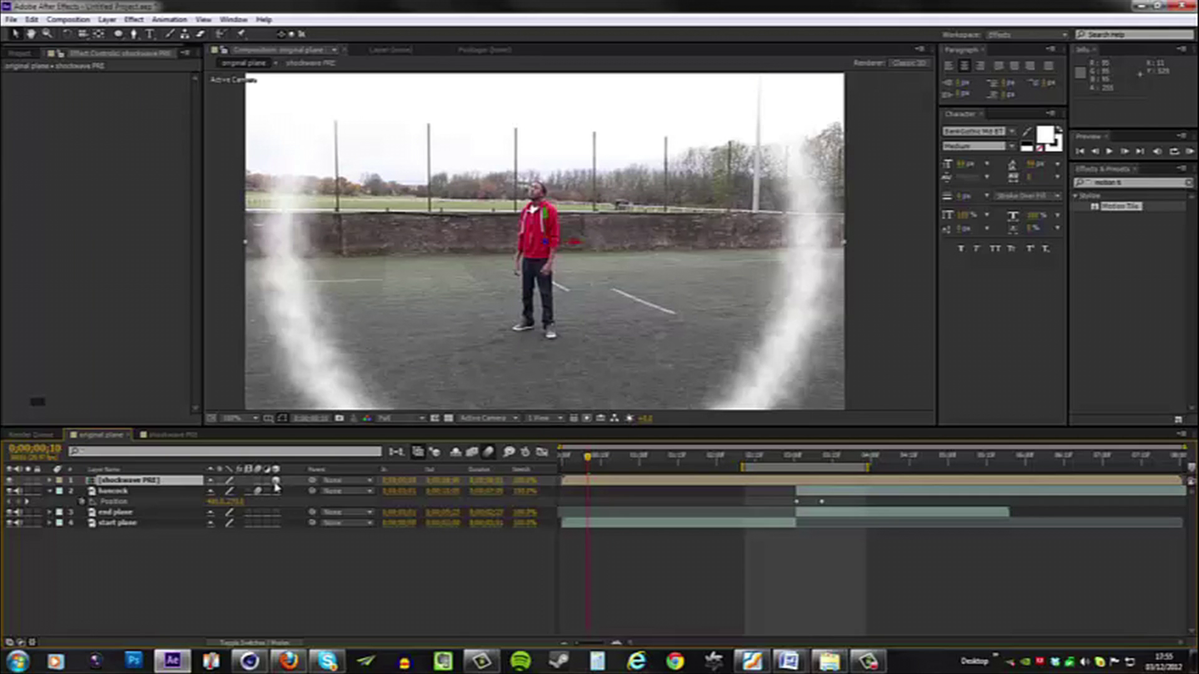
left_click(250, 646)
left_click(249, 647)
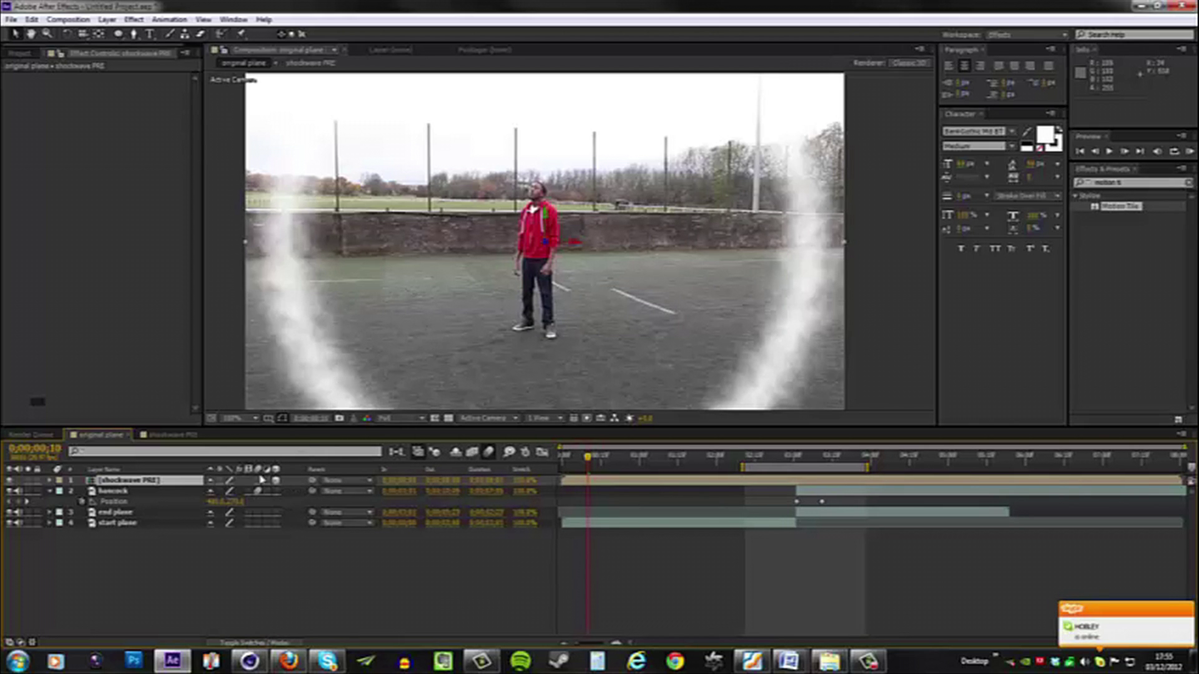
key("r")
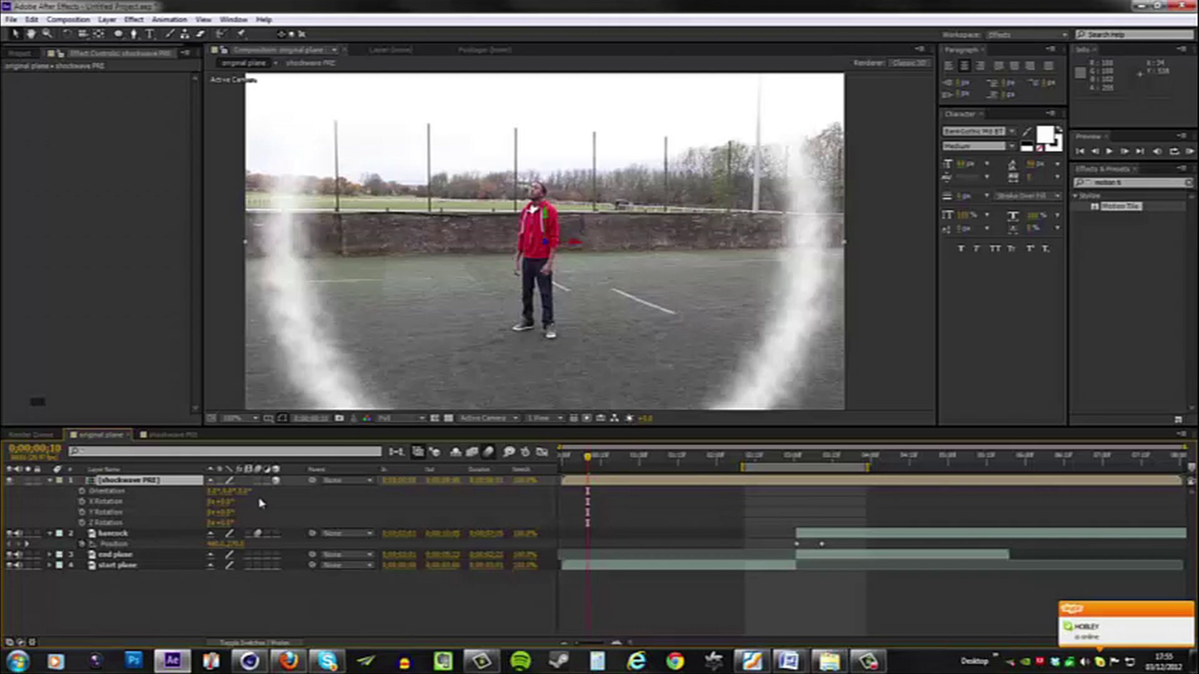
left_click_drag(224, 522, 239, 524)
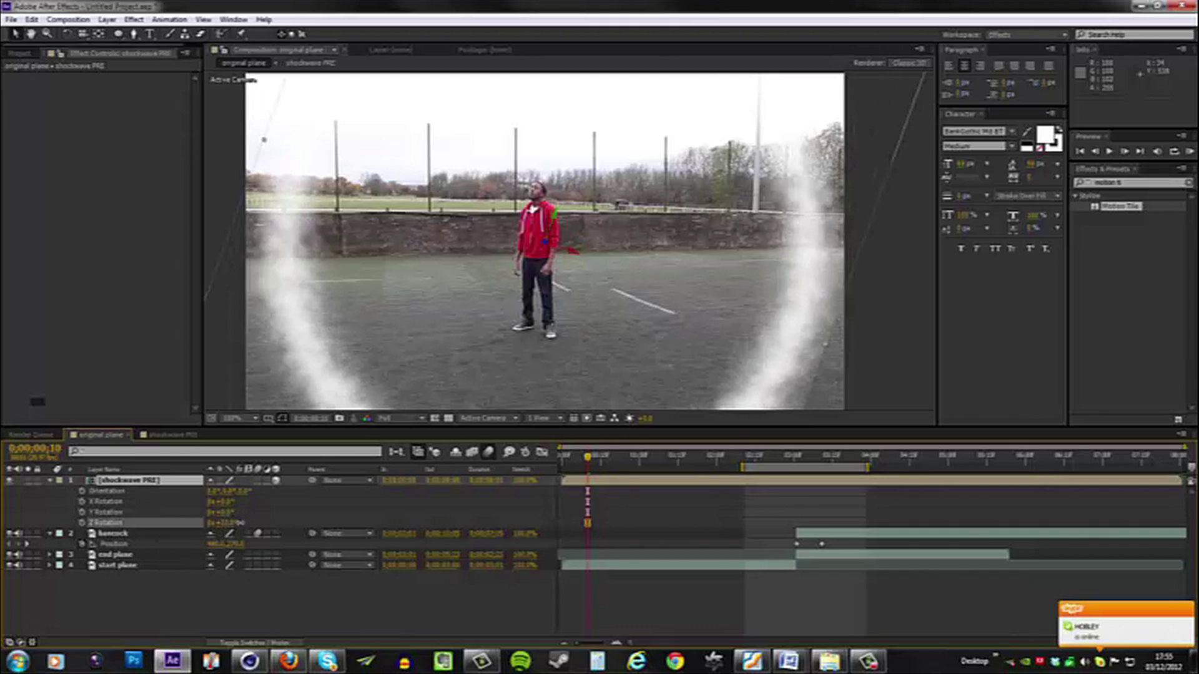
key("ctrl+z")
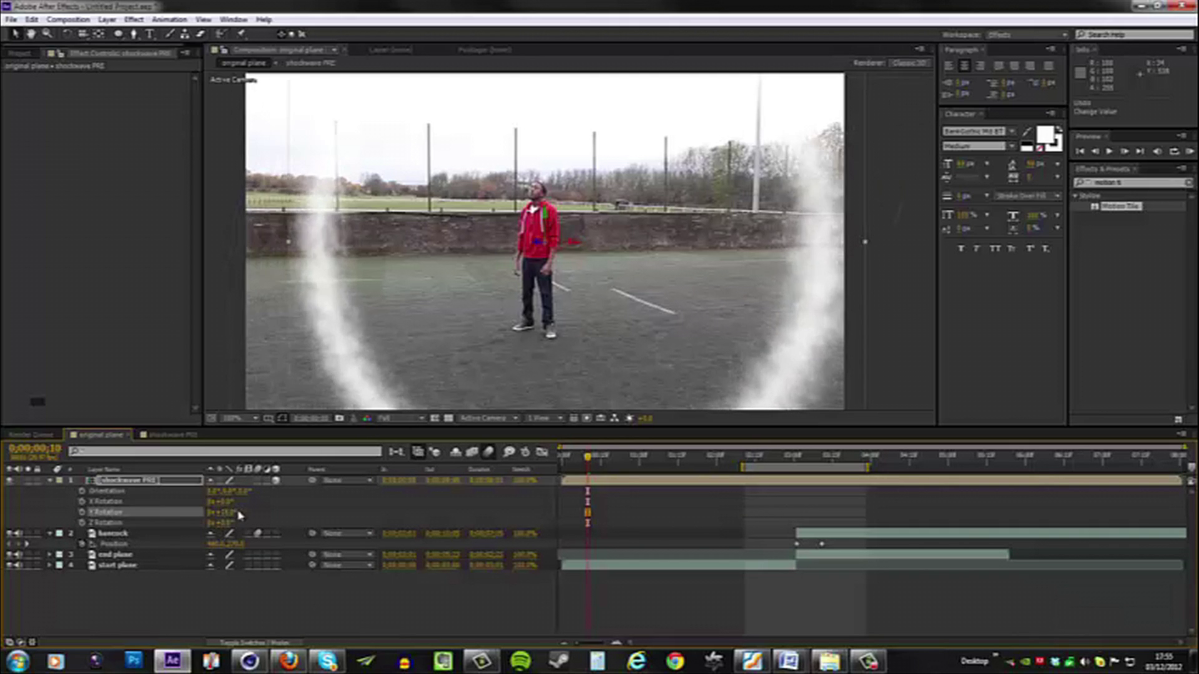
left_click_drag(227, 503, 188, 503)
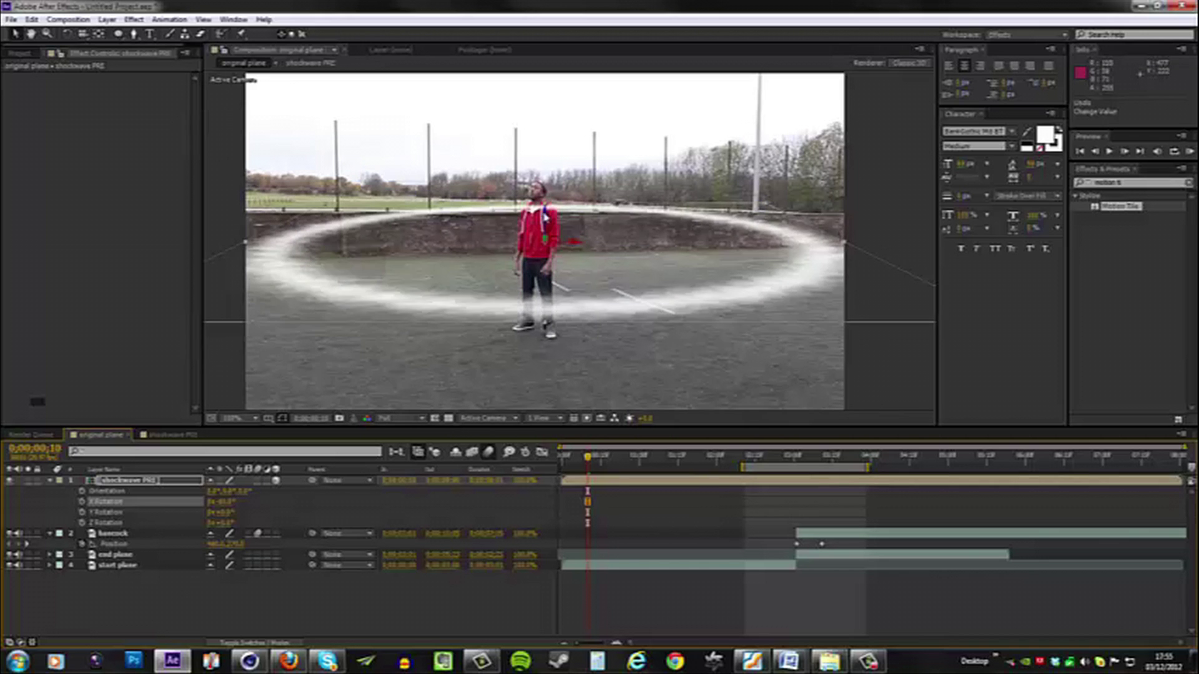
- Move the flattened ring down and slightly left around the actor's feet, fine-tuning its tilt
left_click_drag(534, 249, 532, 331)
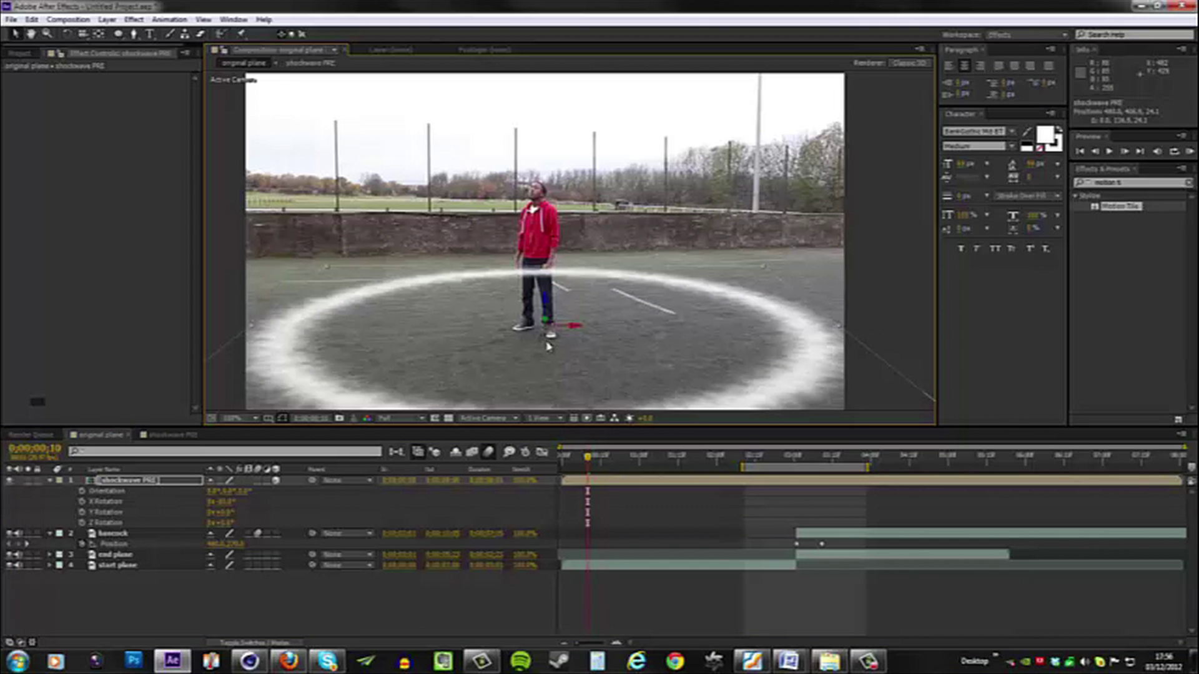
scroll(549, 331, "down", 3)
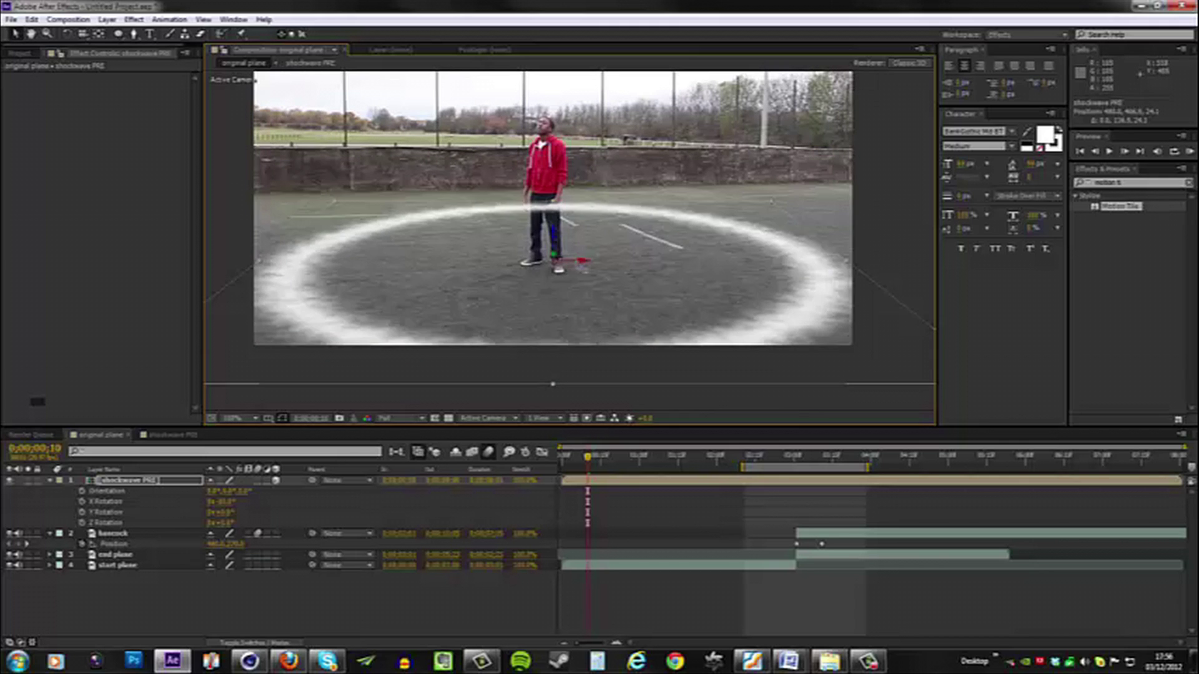
left_click_drag(578, 269, 569, 269)
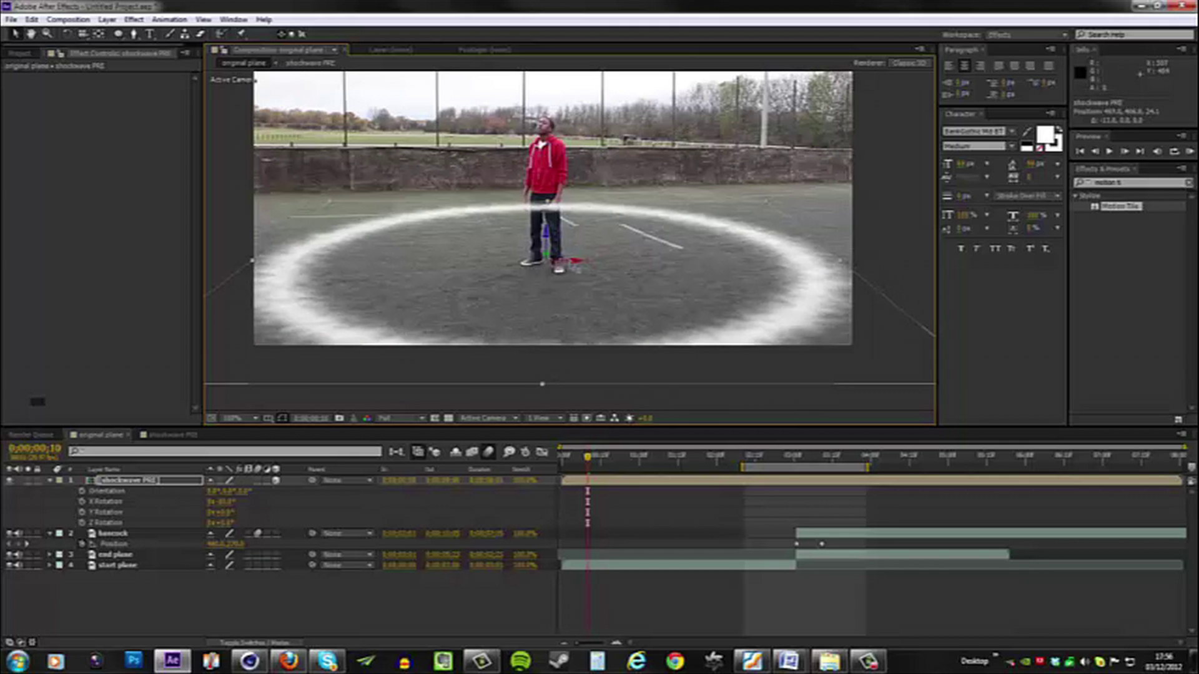
left_click_drag(220, 501, 226, 525)
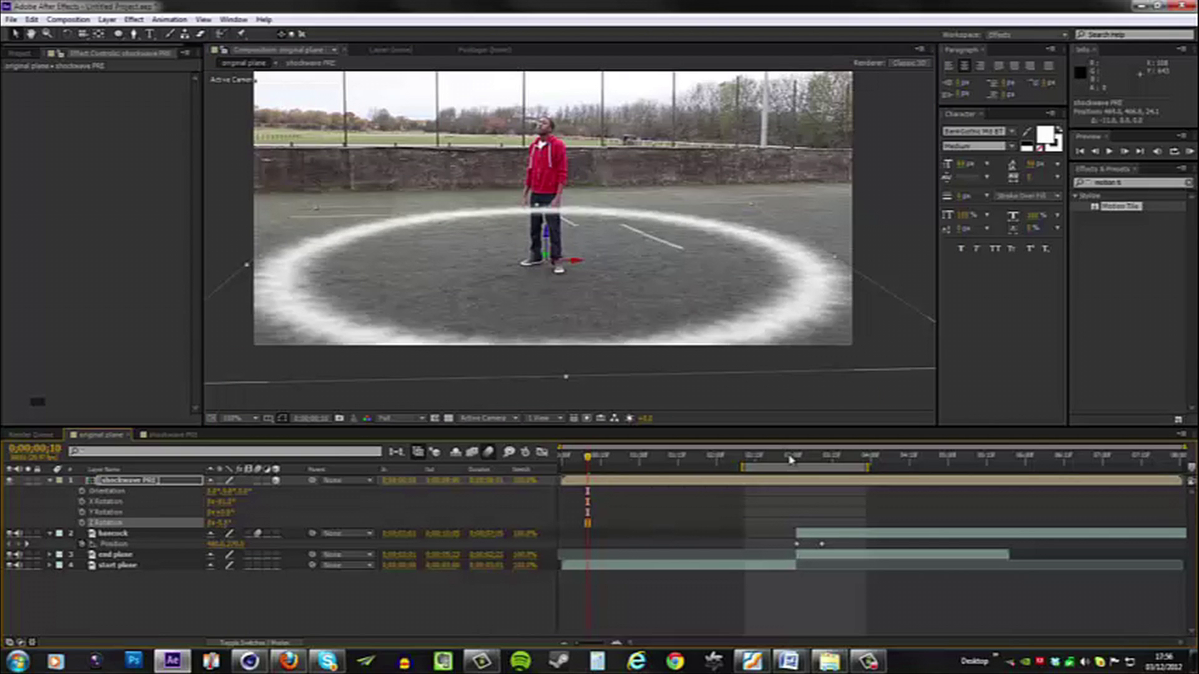
left_click_drag(792, 461, 797, 469)
- Shift the ring's keyframes to the takeoff frame near 0;00;03;01 and trim the layer to start there
key("ctrl+x")
key("ctrl+v")
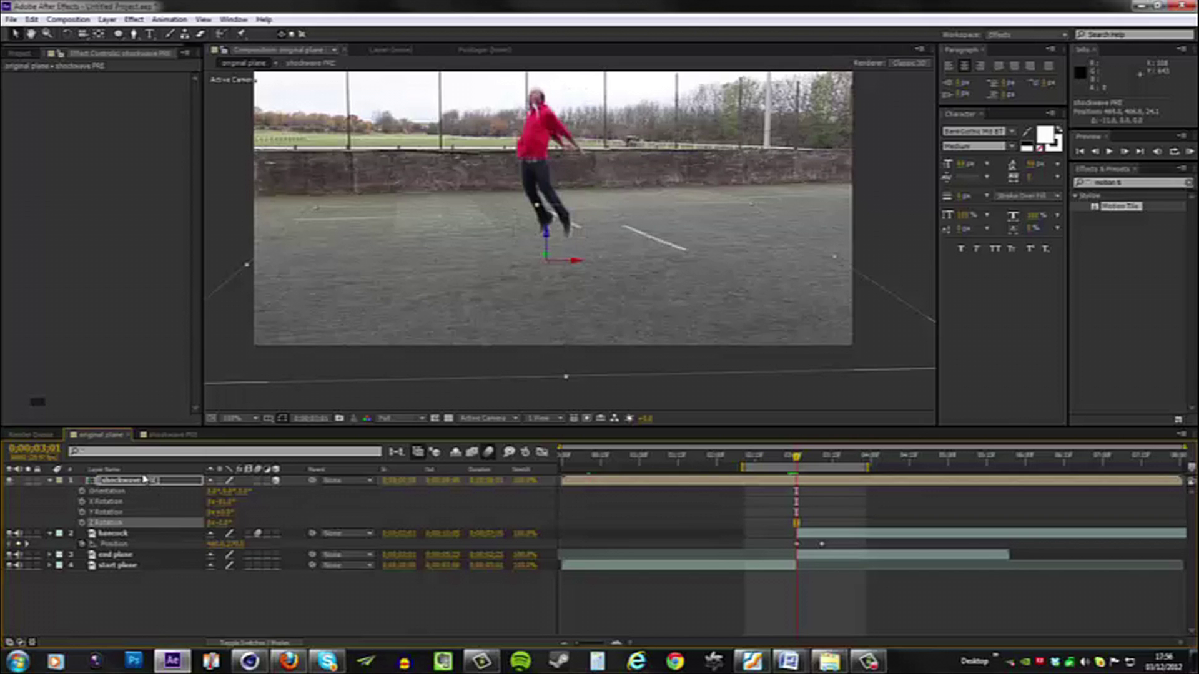
key("alt+bracketleft")
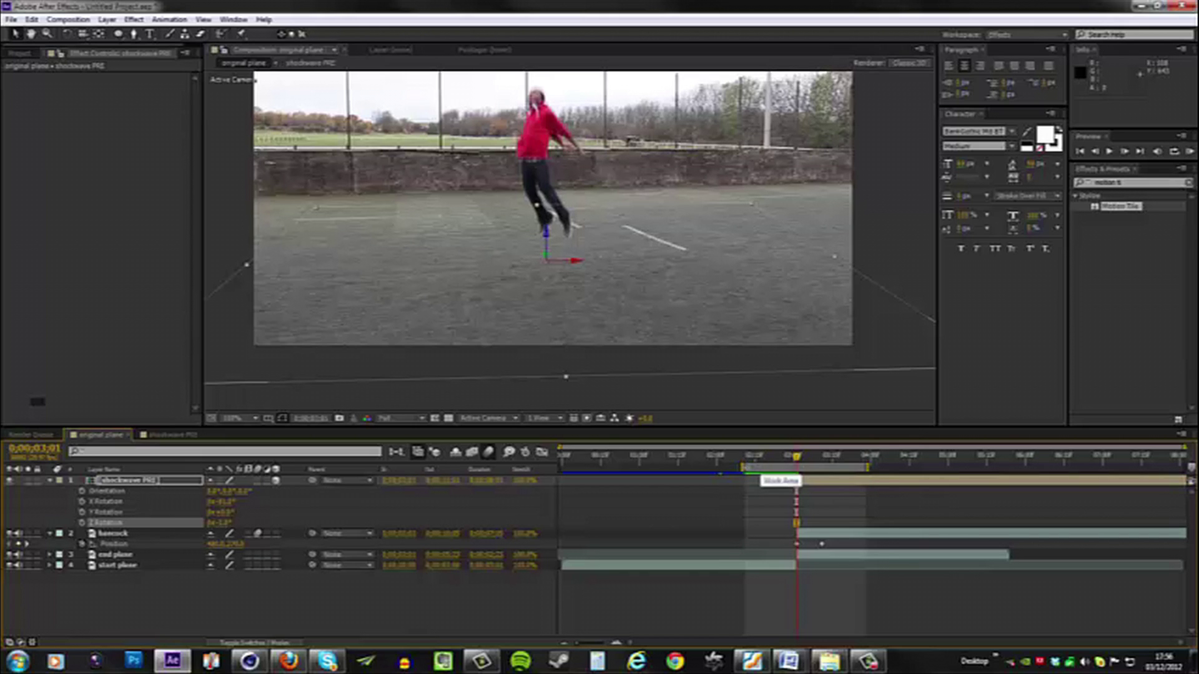
left_click_drag(767, 468, 584, 467)
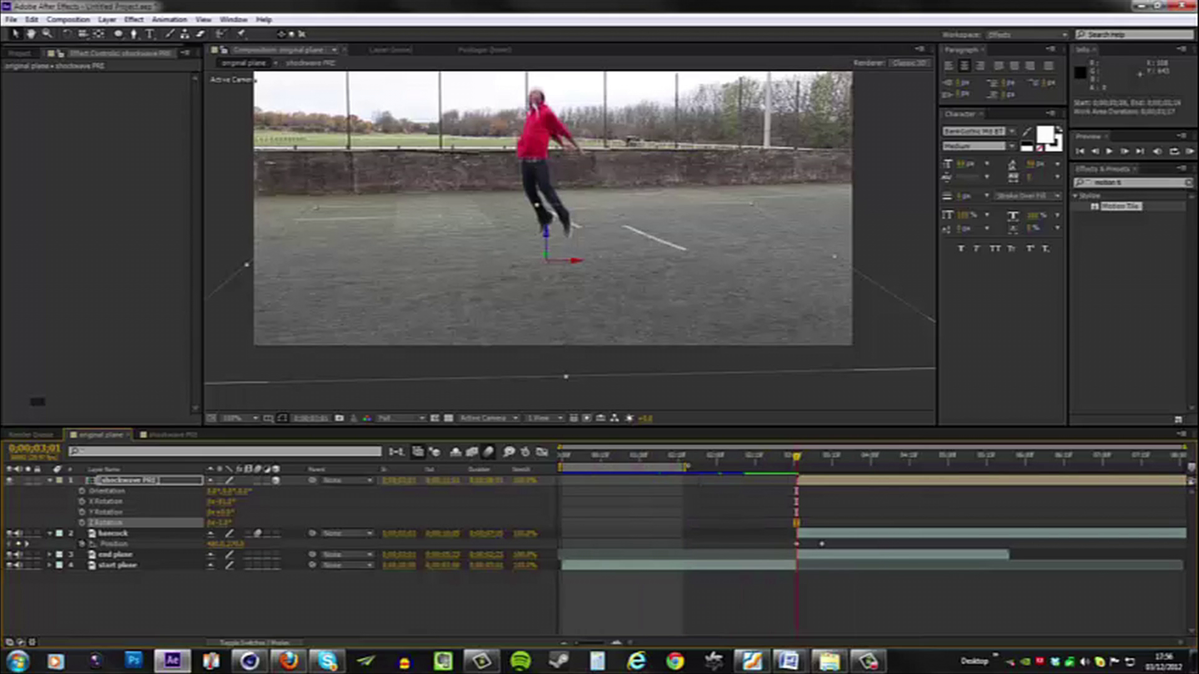
left_click_drag(685, 467, 1124, 467)
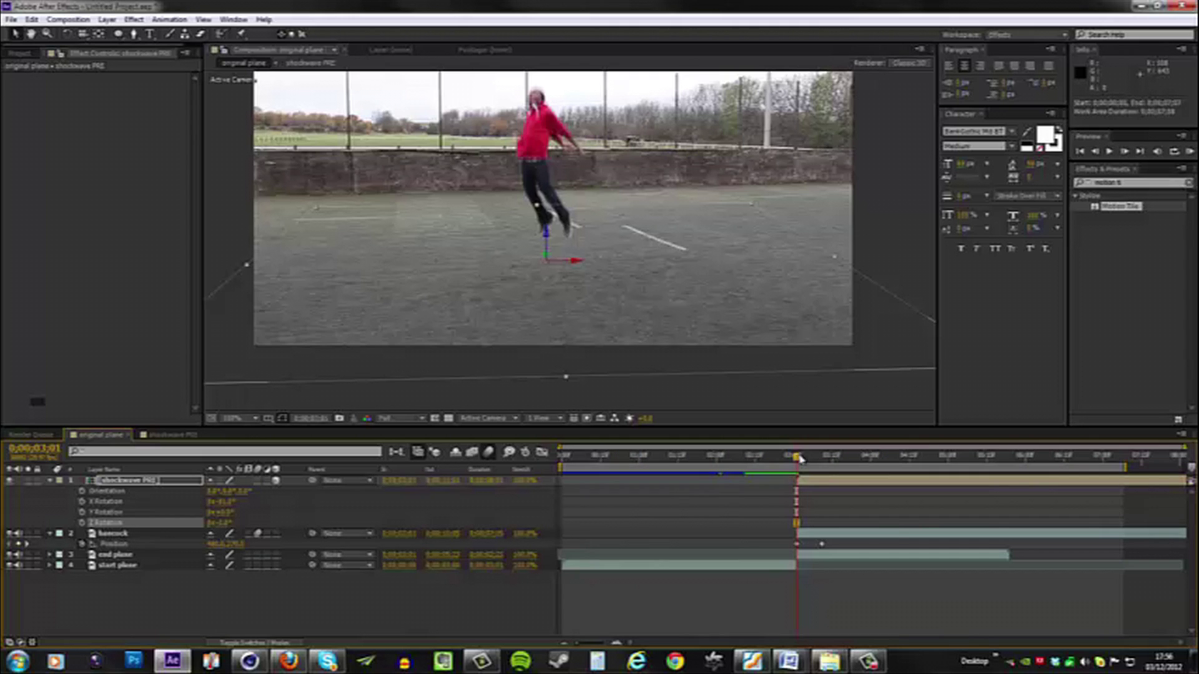
mouse_move(801, 459)
left_mouse_down()
mouse_move(850, 466)
mouse_move(773, 467)
mouse_move(804, 478)
left_mouse_up()
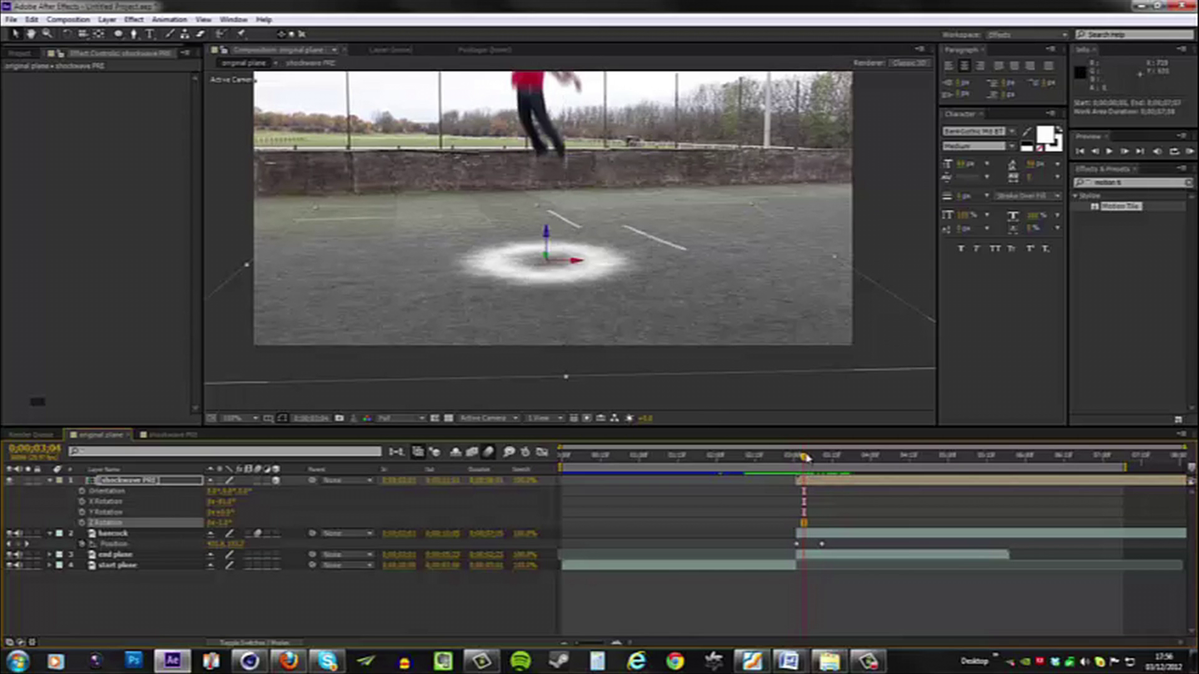
mouse_move(806, 458)
left_mouse_down()
mouse_move(838, 469)
mouse_move(826, 470)
left_mouse_up()
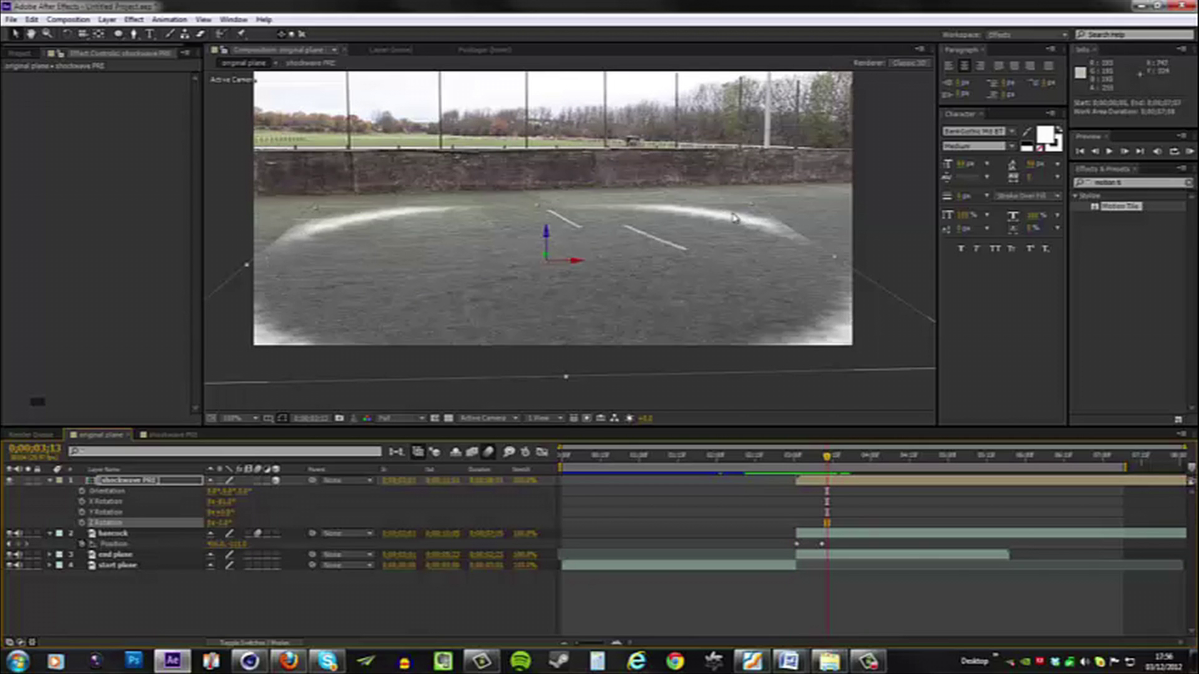
left_click_drag(828, 461, 825, 461)
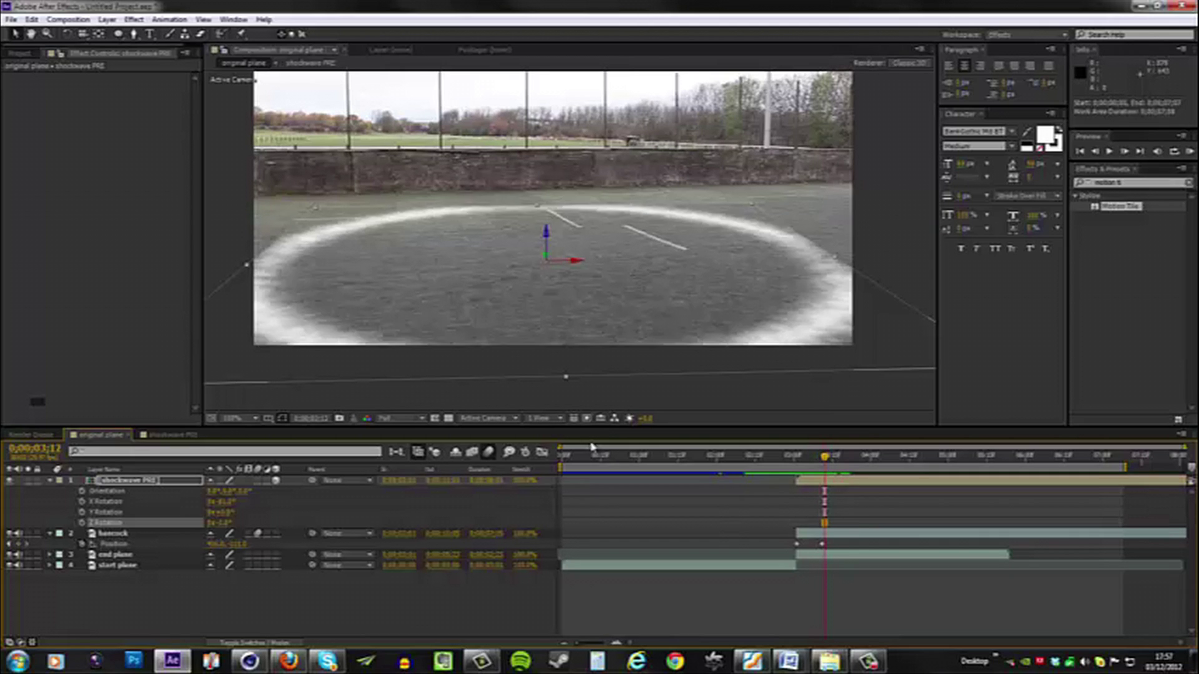
- Set a starting Opacity keyframe on shockwave PRE at full visibility
key("t")
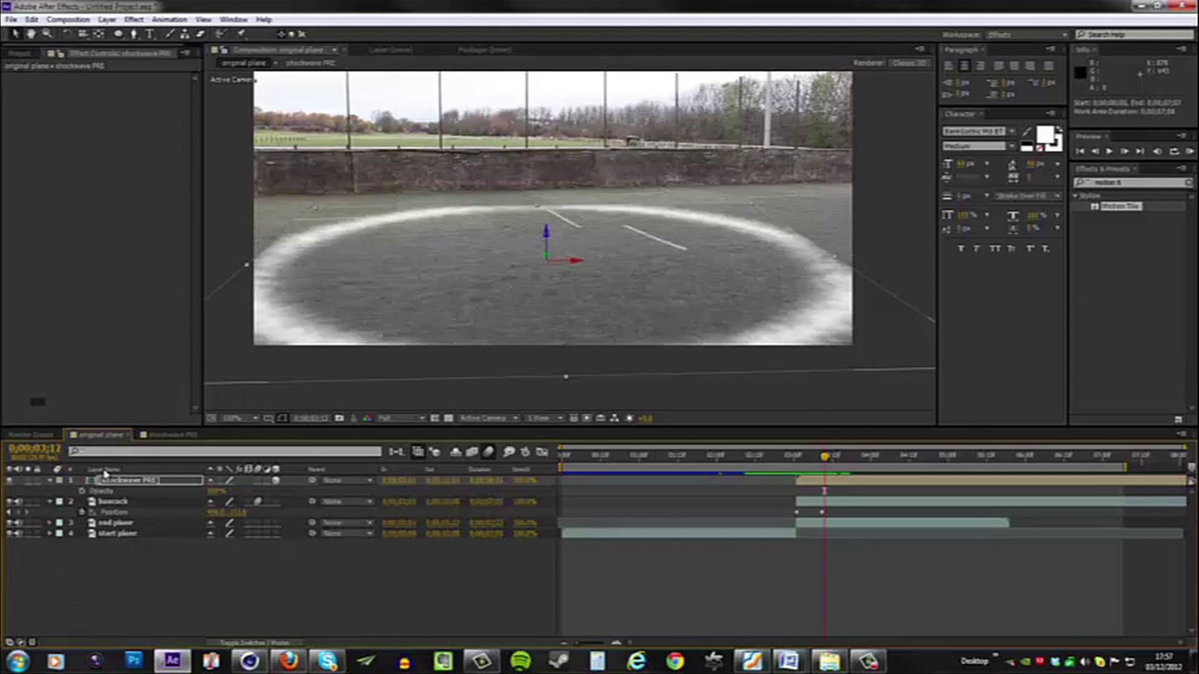
left_click(81, 492)
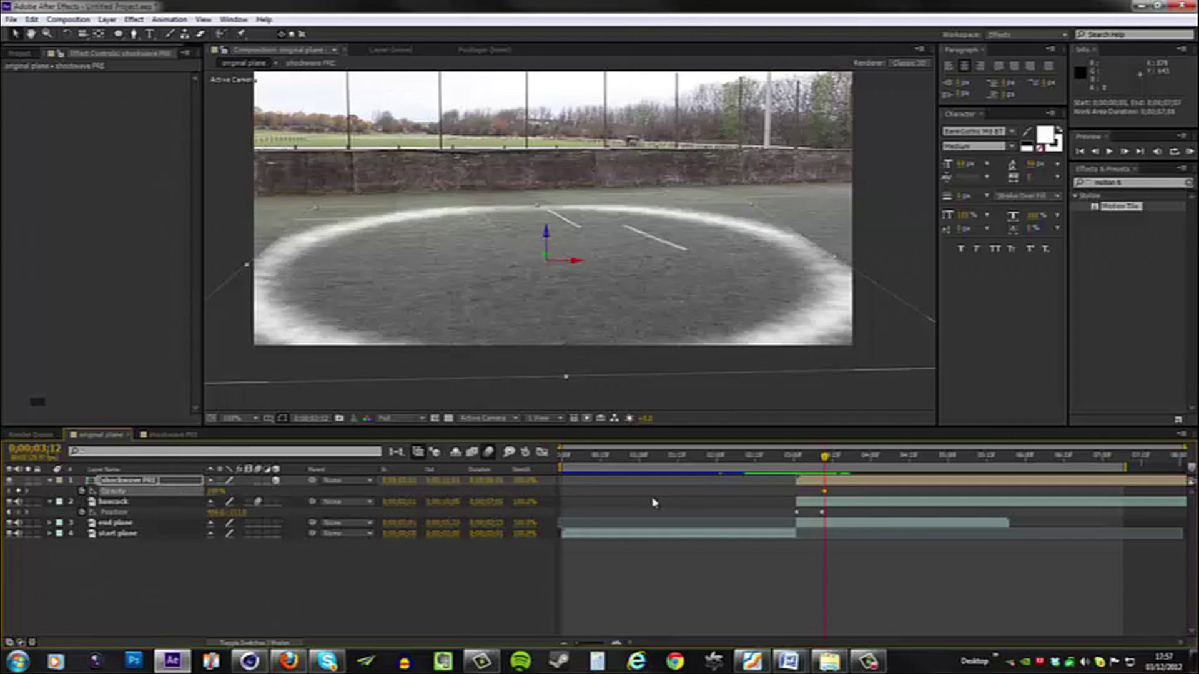
left_click_drag(825, 456, 816, 462)
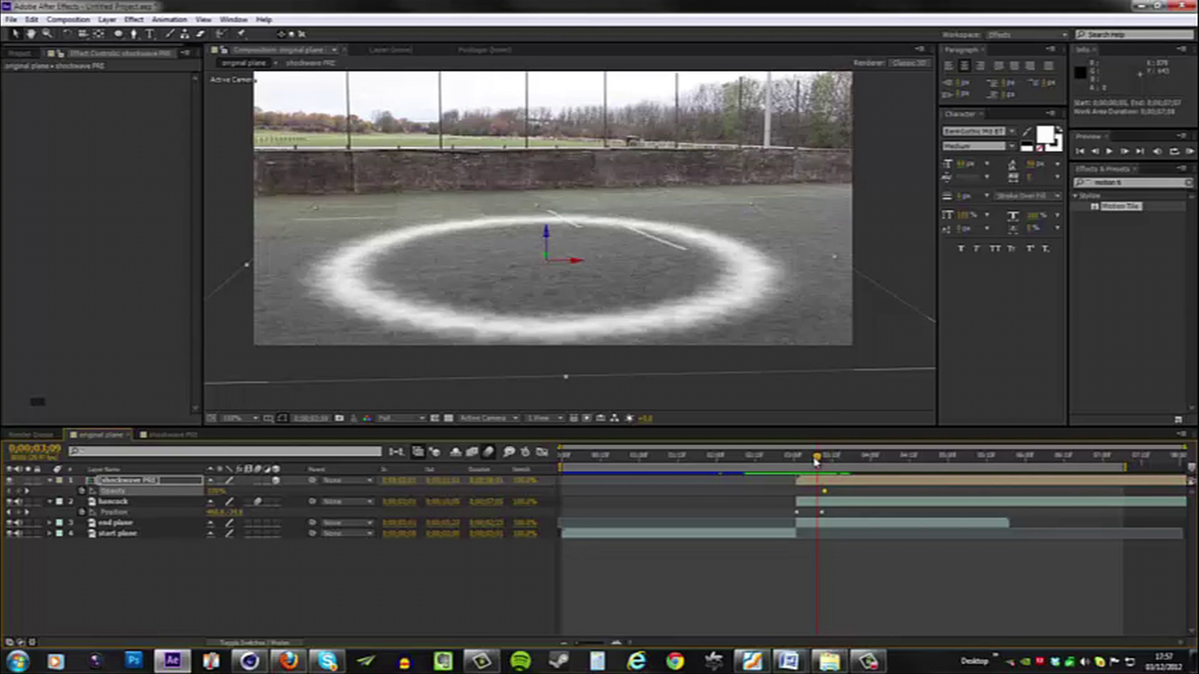
left_click_drag(815, 462, 814, 463)
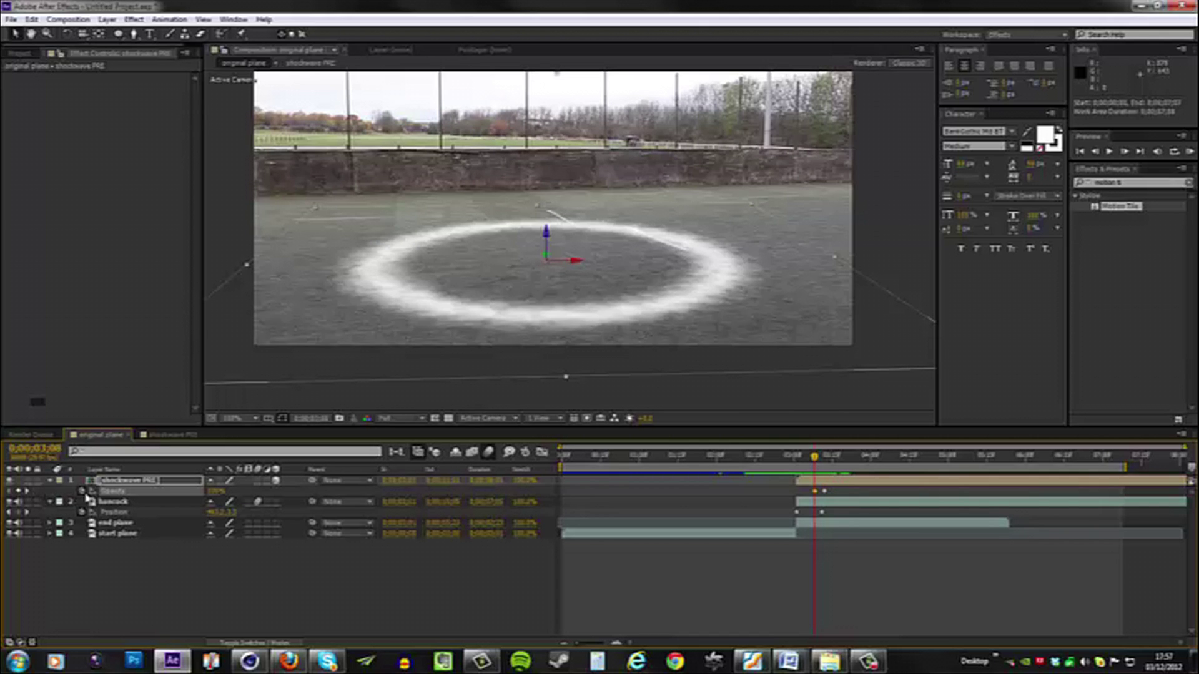
key("k")
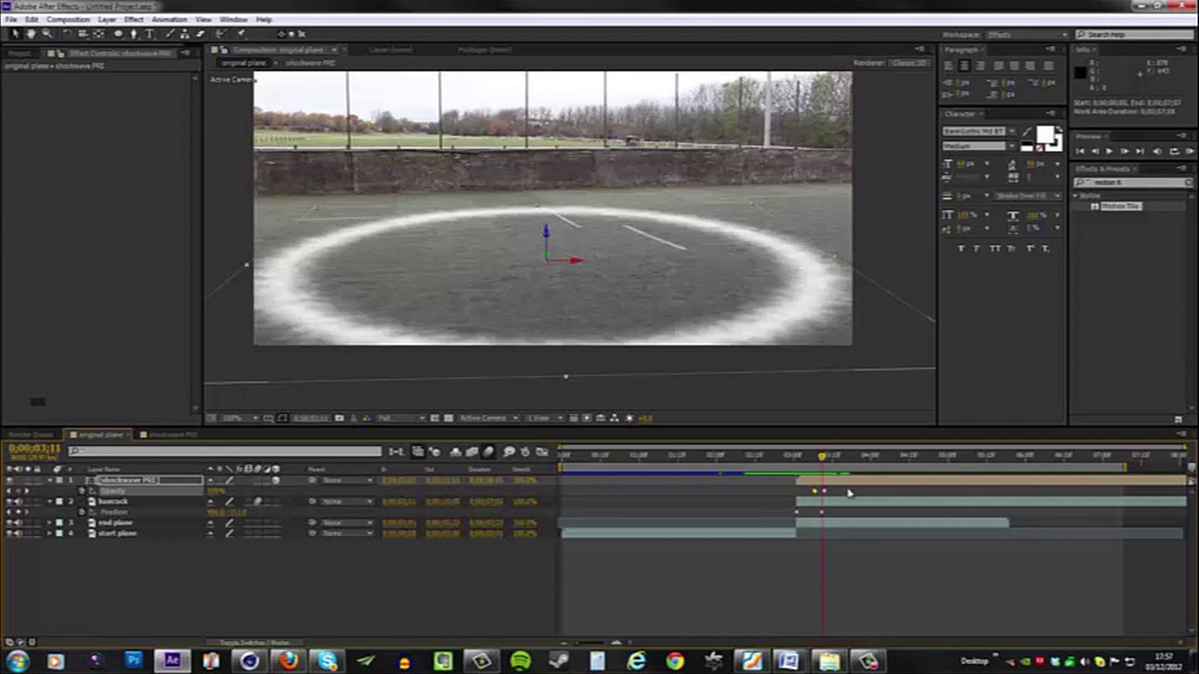
- Fade the ring's opacity down to about 1% at 0;00;03;12
left_click(215, 492)
type("0")
key("Return")
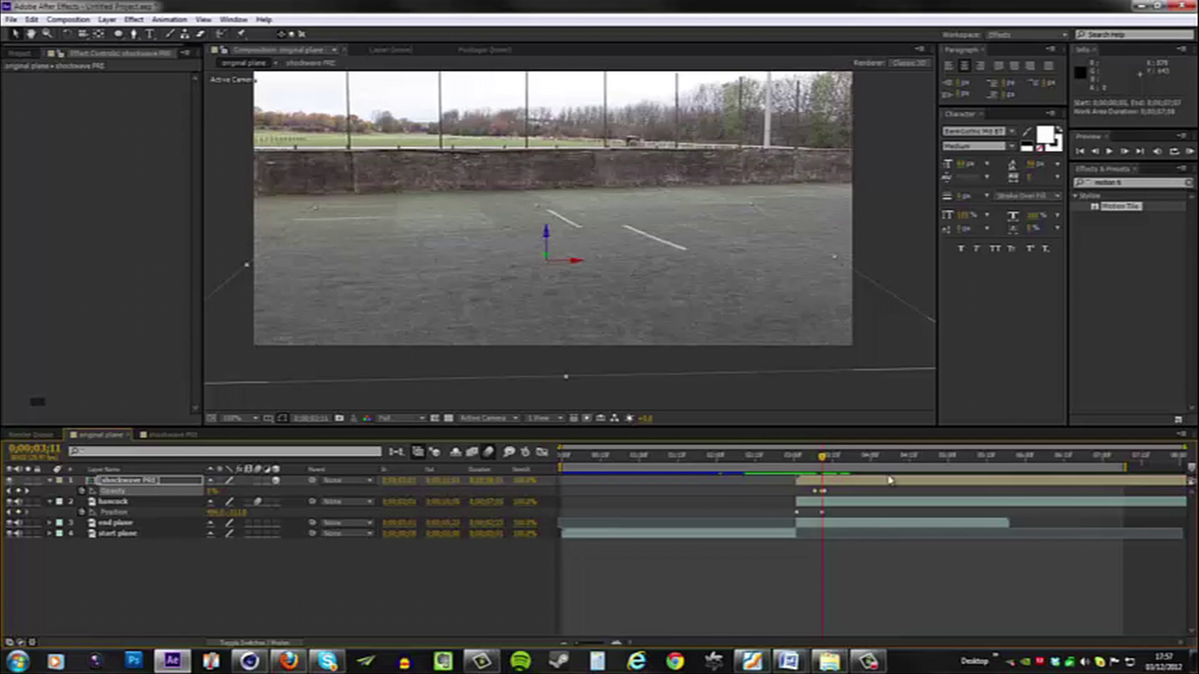
key("ctrl+z")
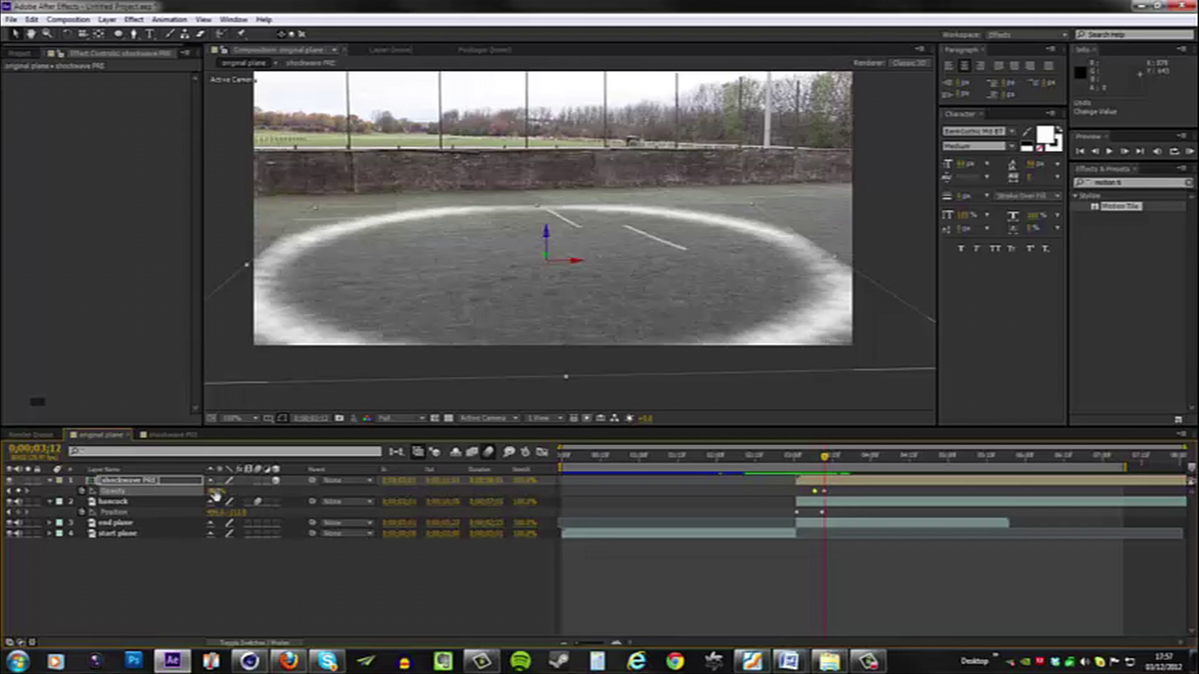
left_click_drag(232, 495, 209, 495)
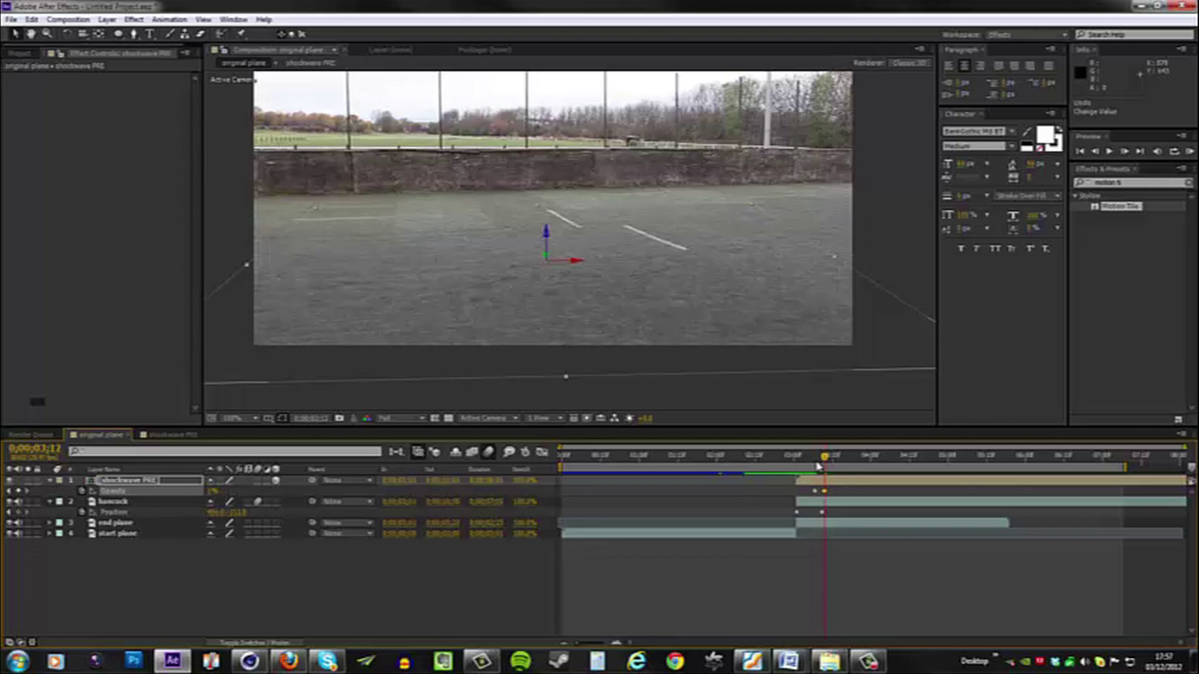
mouse_move(818, 465)
left_mouse_down()
mouse_move(778, 473)
mouse_move(817, 475)
left_mouse_up()
right_click(175, 577)
- Add a new adjustment layer with the Distort > Displacement Map effect
mouse_move(249, 434)
left_click(100, 536)
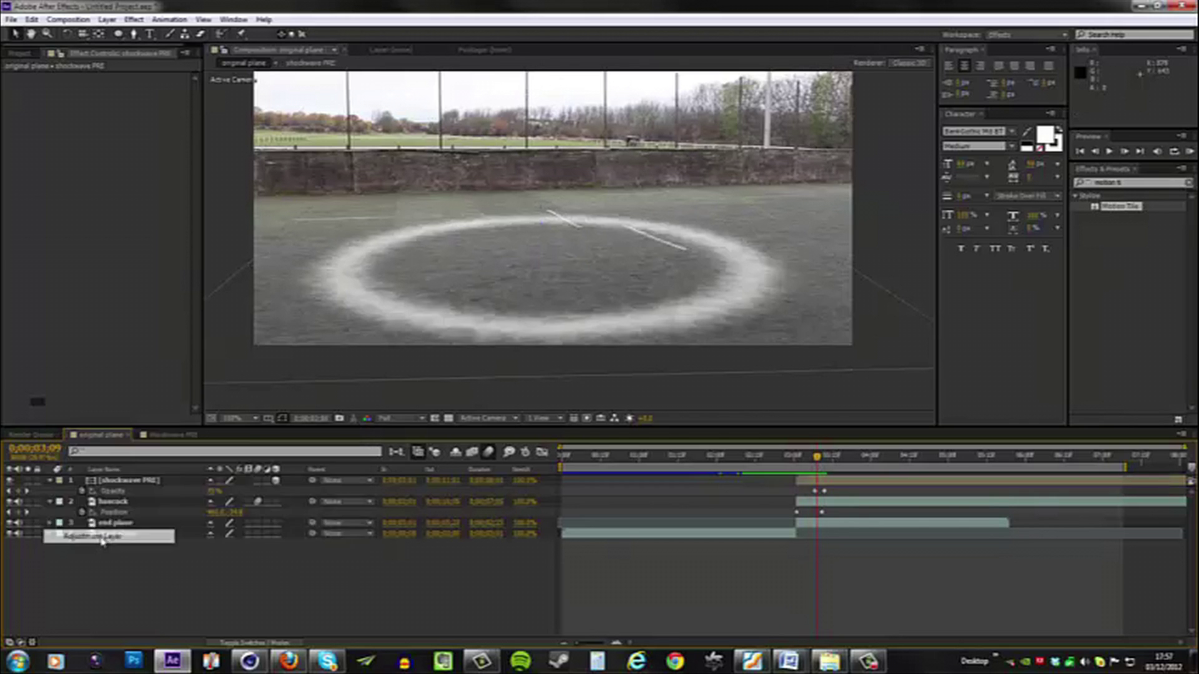
right_click(136, 482)
mouse_move(191, 187)
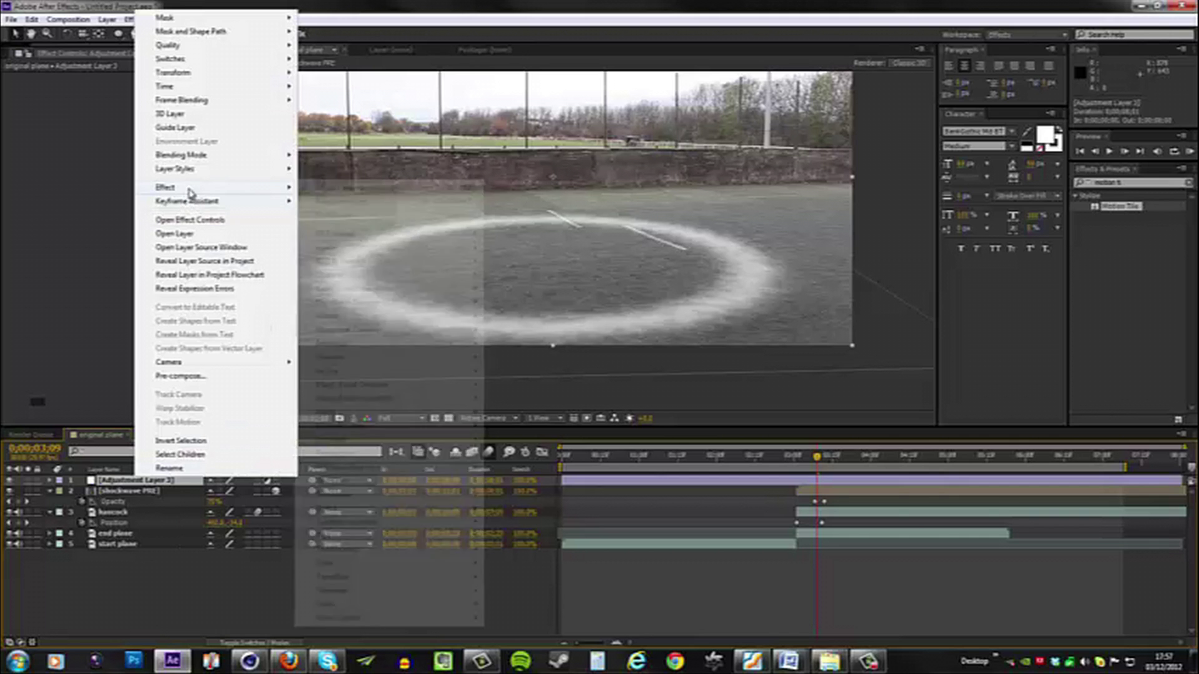
mouse_move(375, 316)
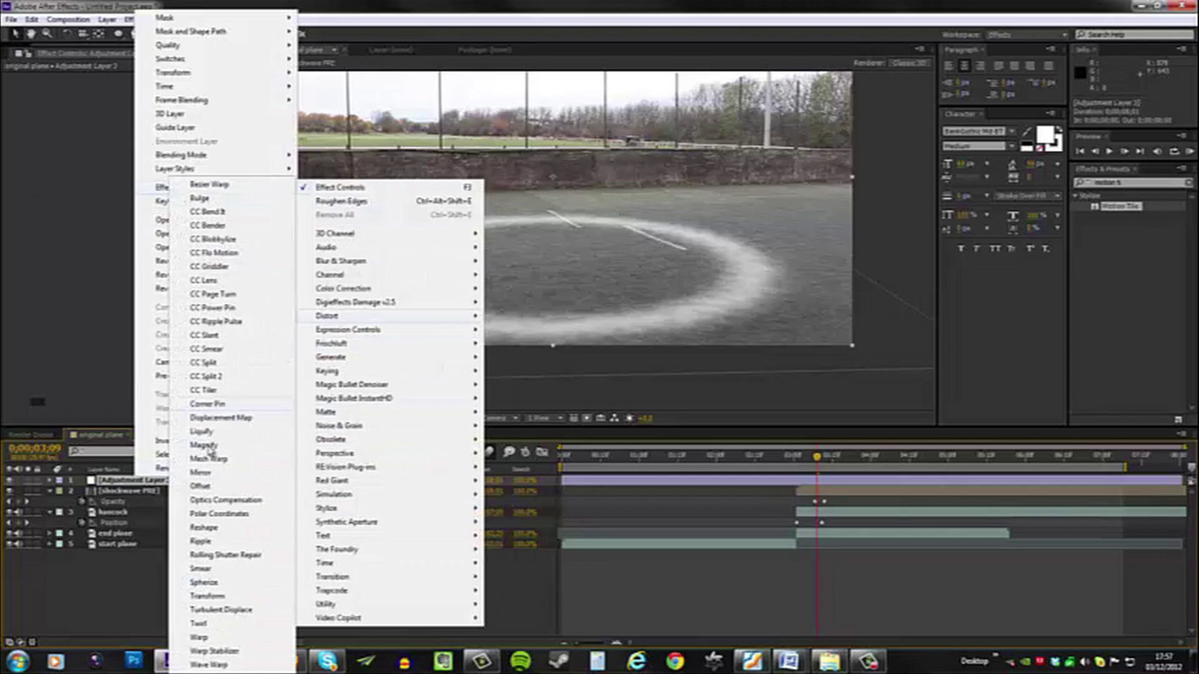
left_click(227, 419)
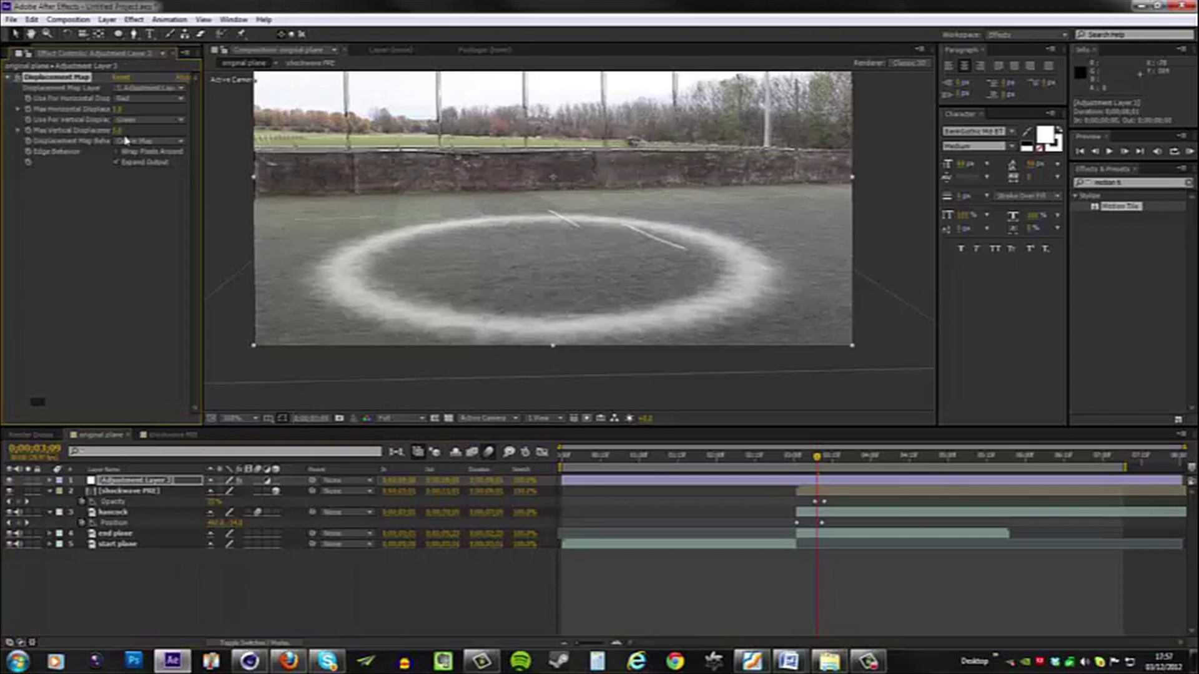
- Set the Displacement Map layer to shockwave PRE and raise Max Vertical Displacement
left_click(134, 90)
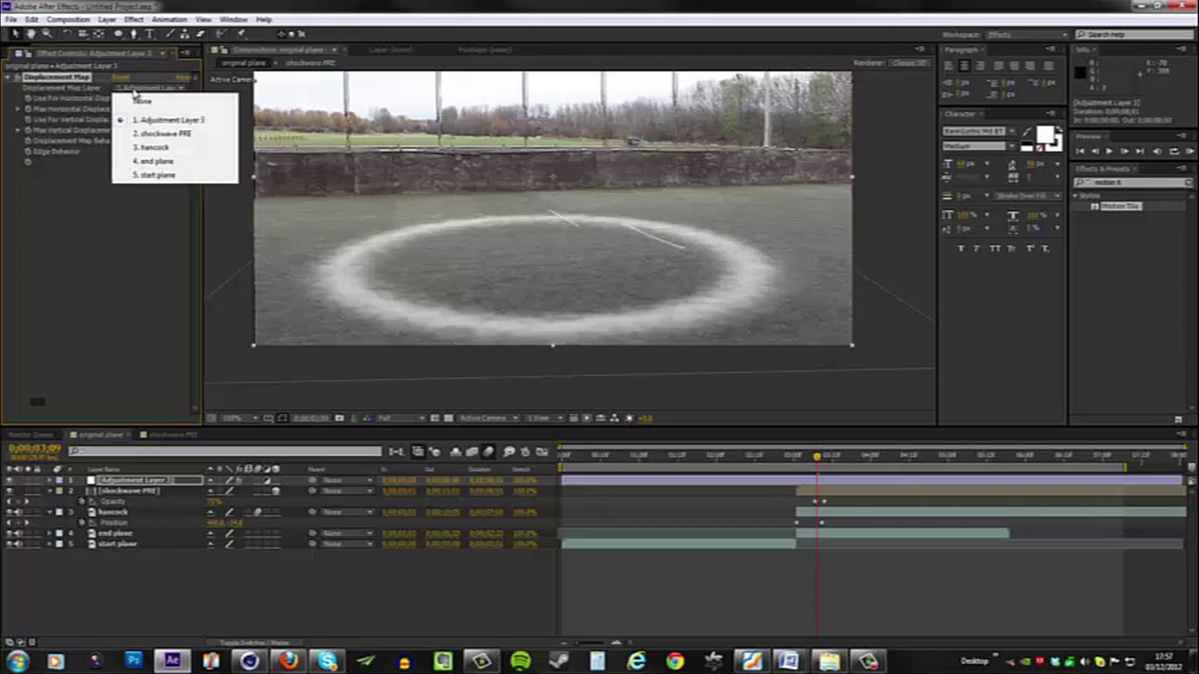
left_click(146, 135)
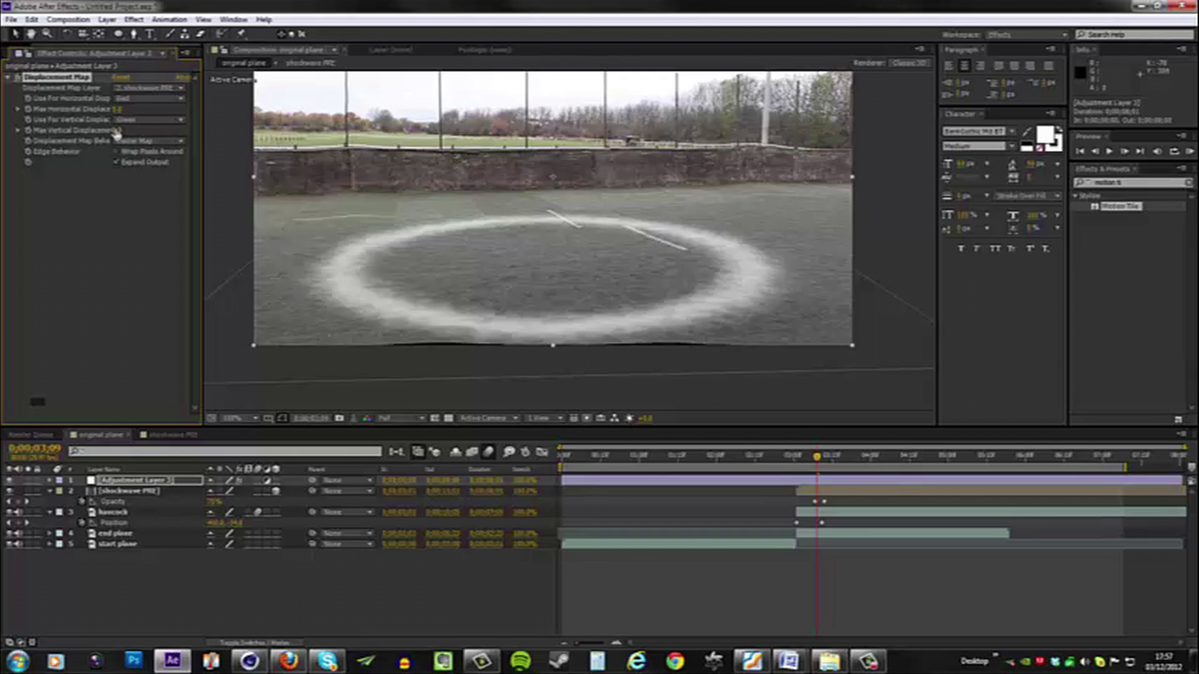
left_click_drag(115, 133, 148, 127)
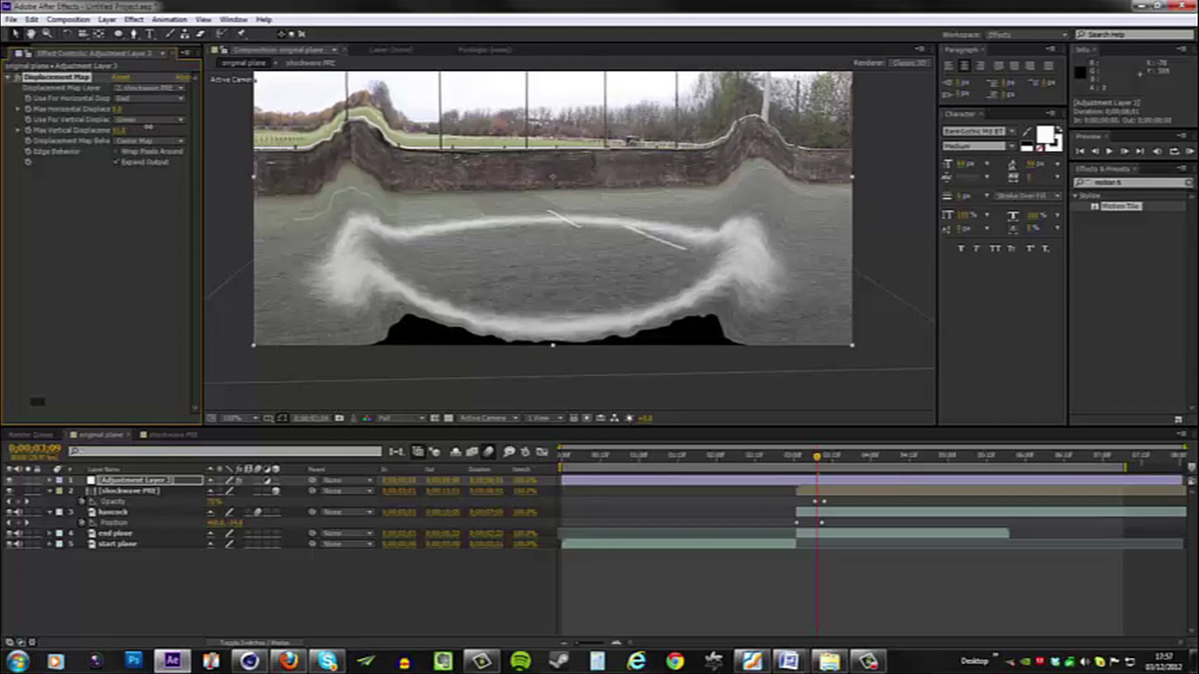
scroll(465, 148, "down", 2)
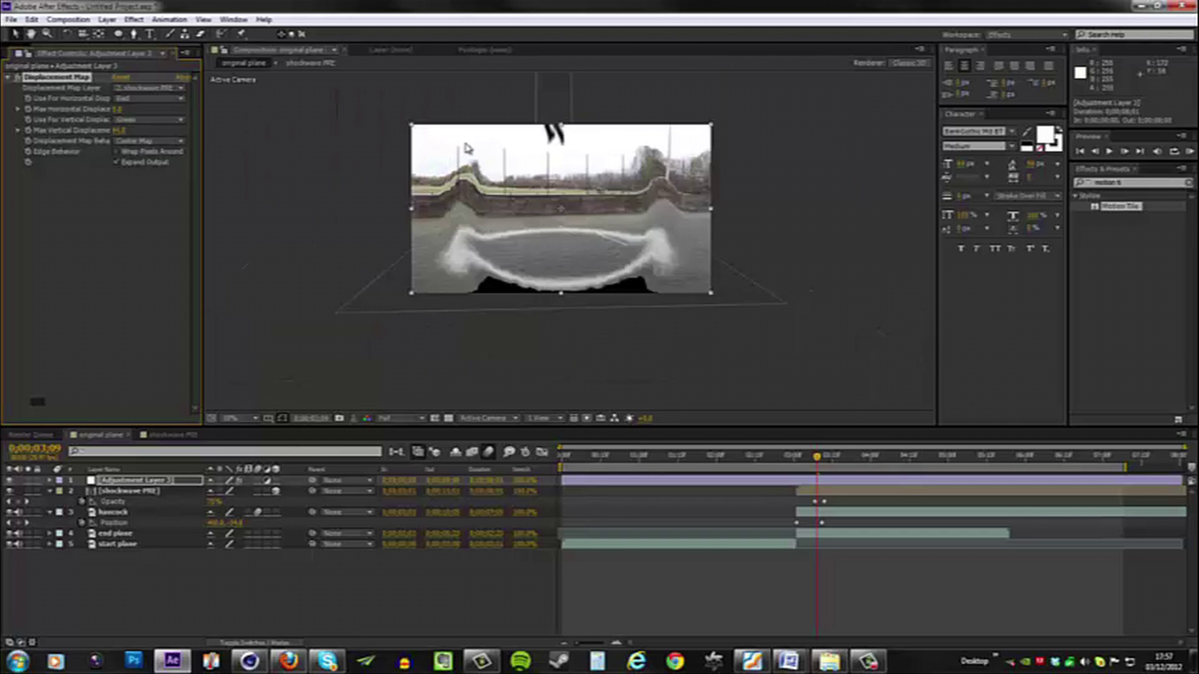
scroll(465, 148, "up", 2)
scroll(467, 149, "down", 2)
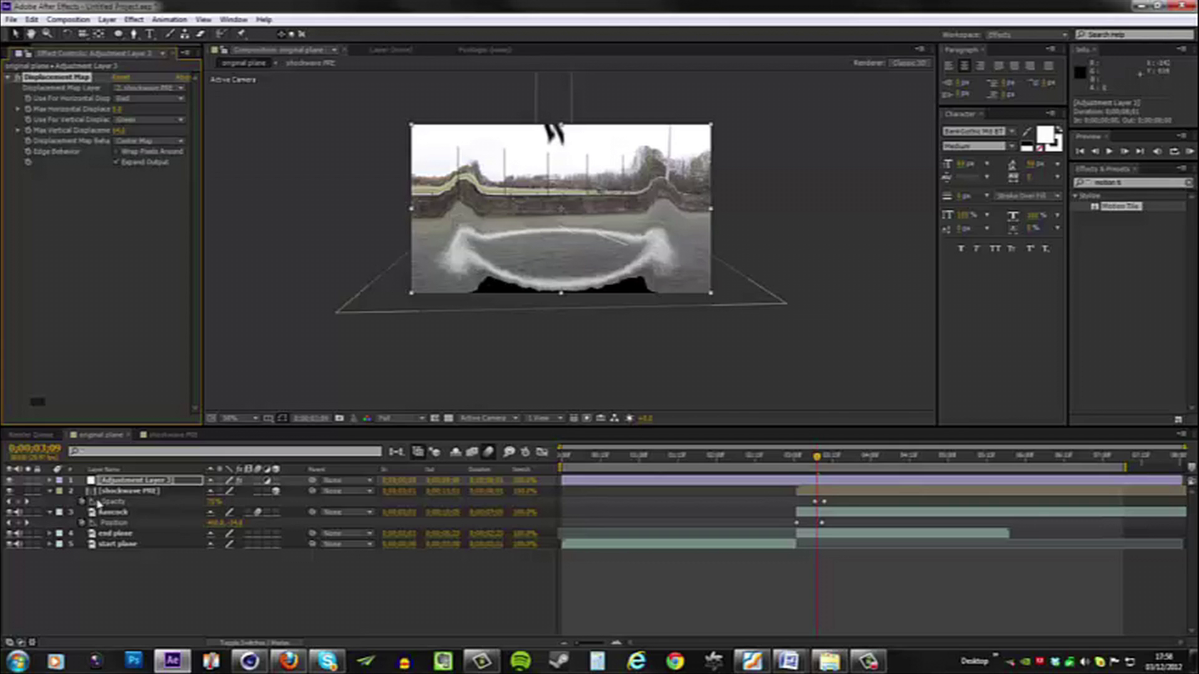
right_click(142, 495)
- Pre-compose the shockwave layer into a new composition named shockwave PRE 2
left_click(197, 391)
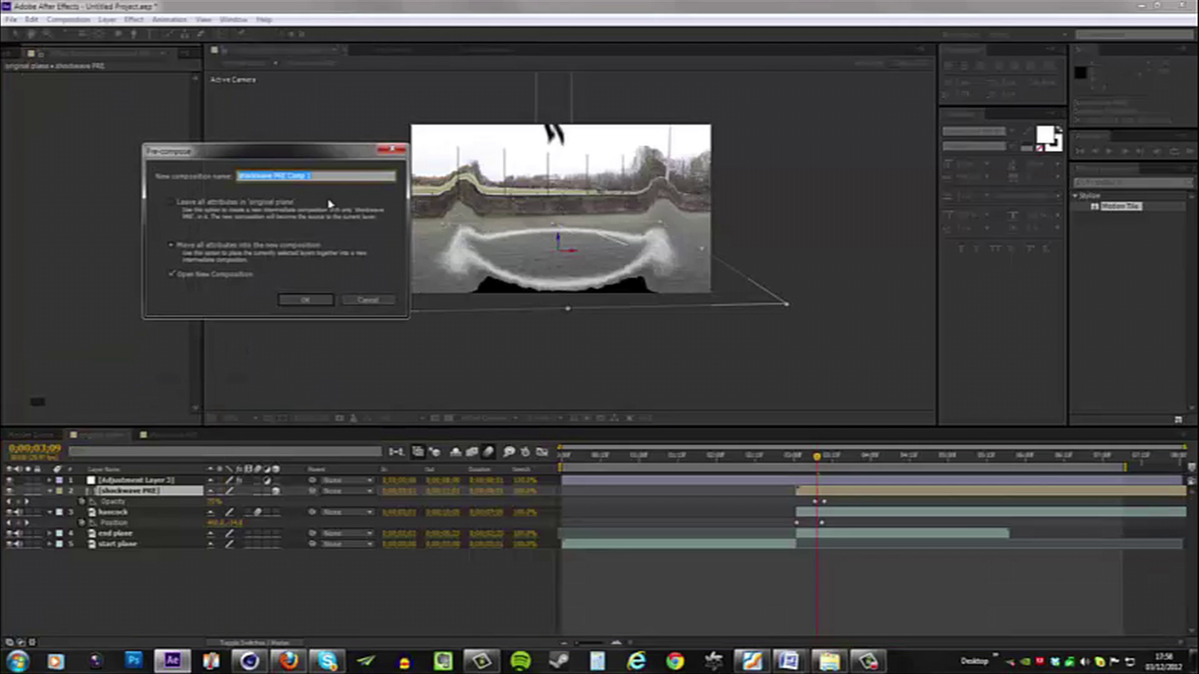
left_click_drag(335, 177, 296, 188)
left_click(306, 301)
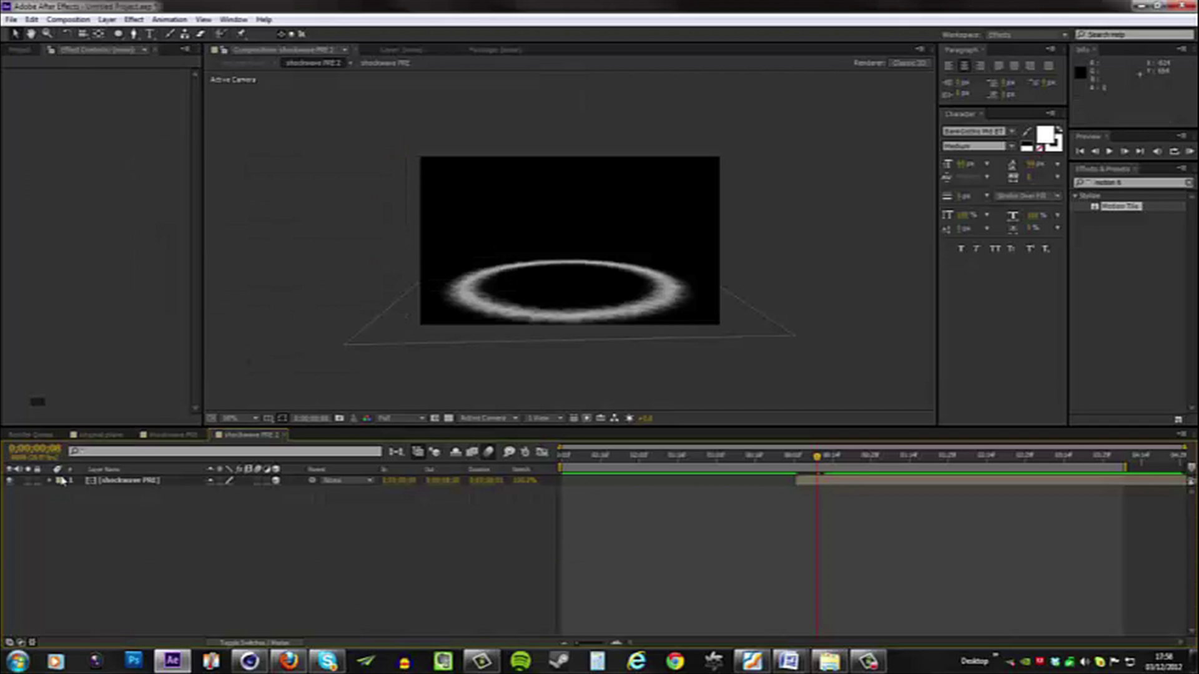
- Back in the original plane comp, rename the adjustment layer to 'displacement'
left_click(99, 436)
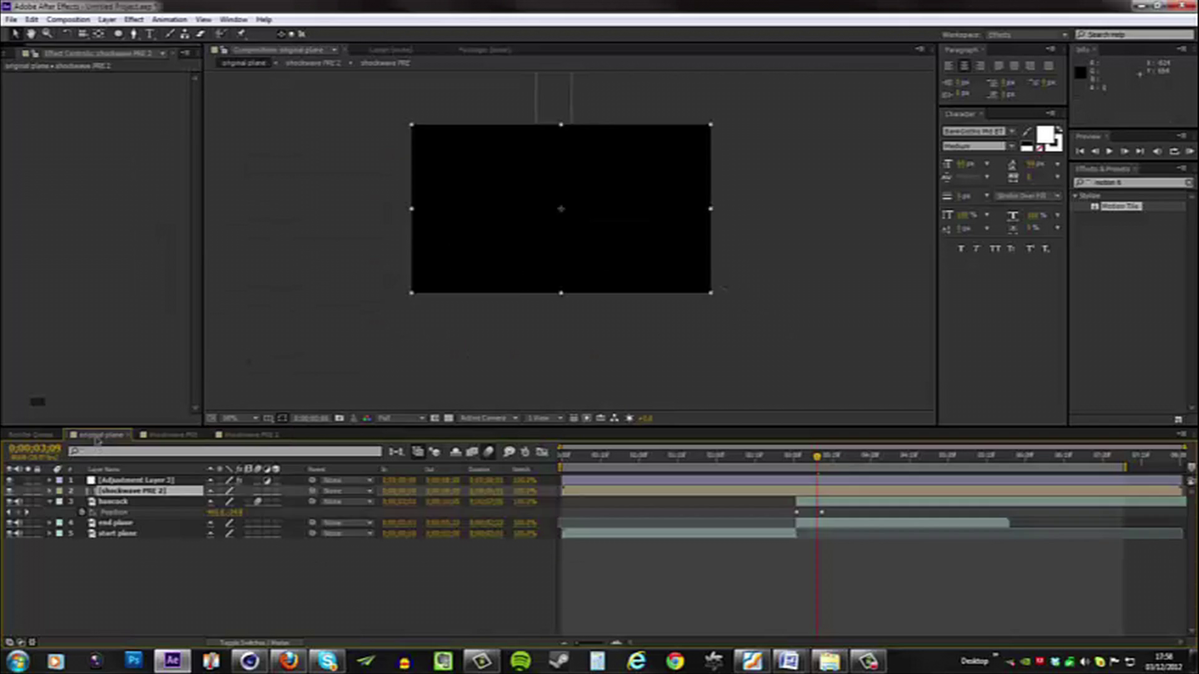
left_click(132, 481)
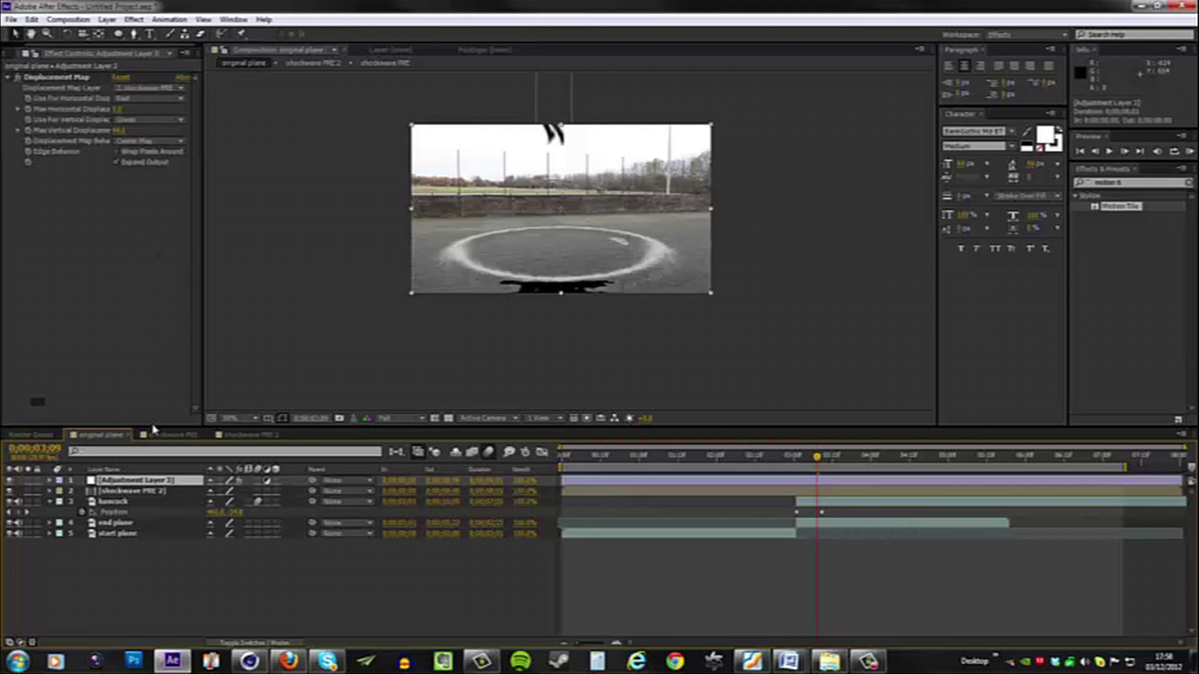
type("displace")
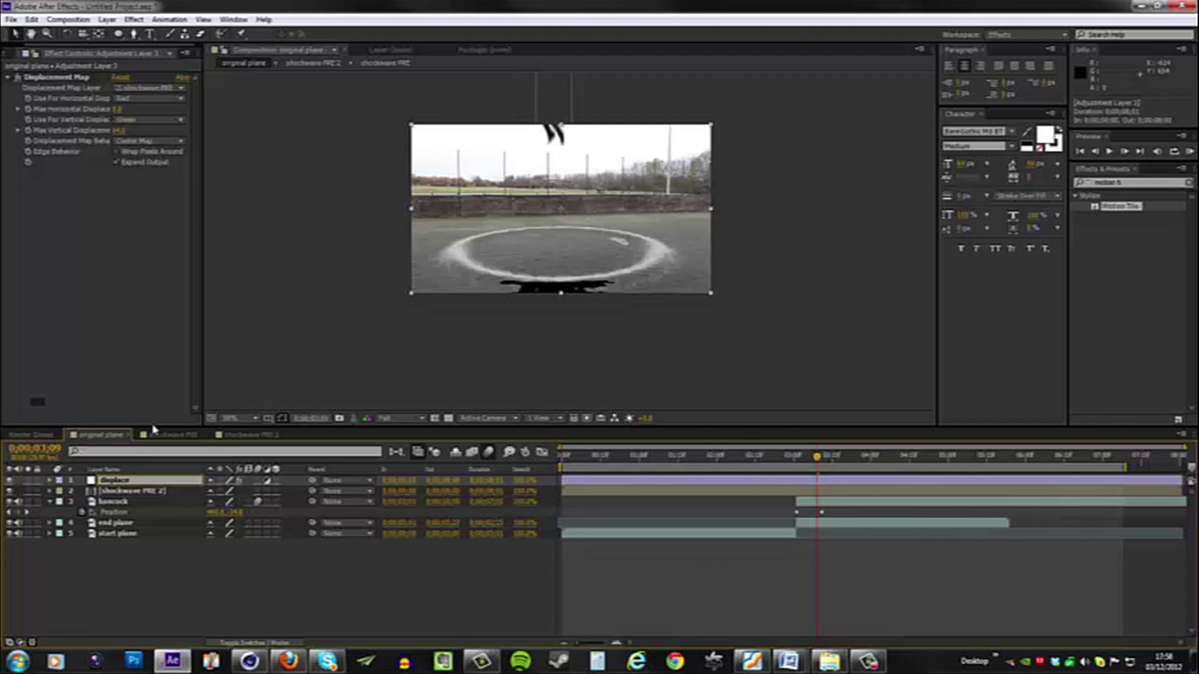
type("ment")
key("Return")
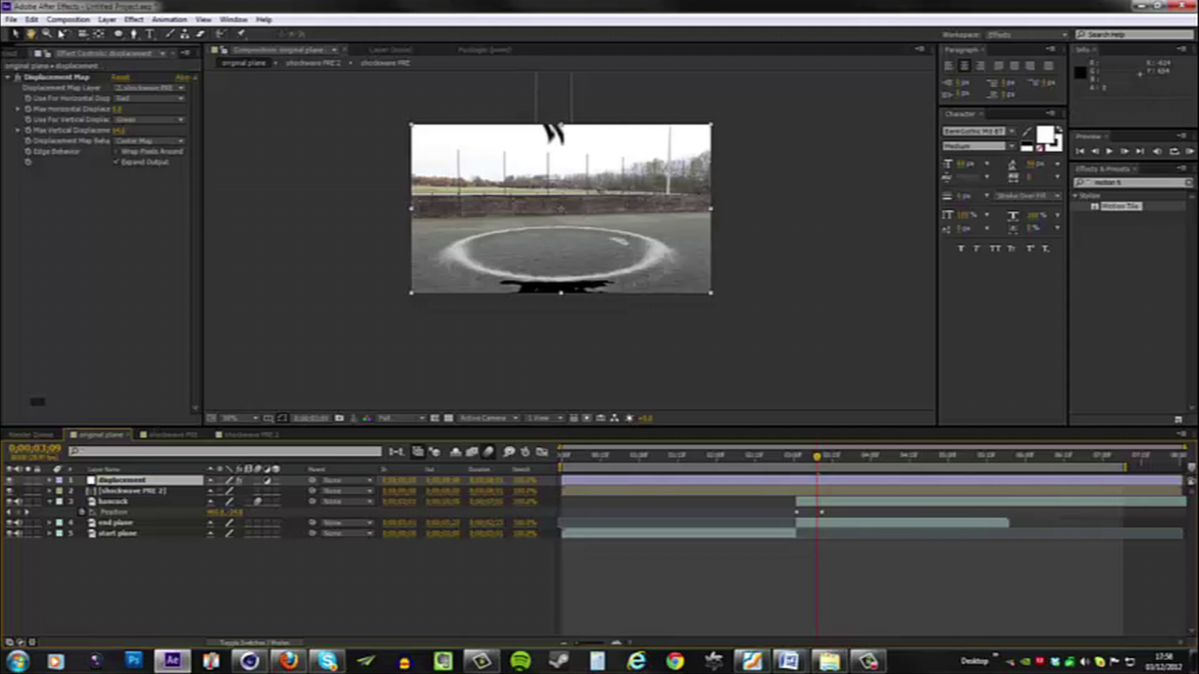
- Set the Displacement Map Layer to shockwave PRE 2 and scrub to preview the distortion
left_click(136, 89)
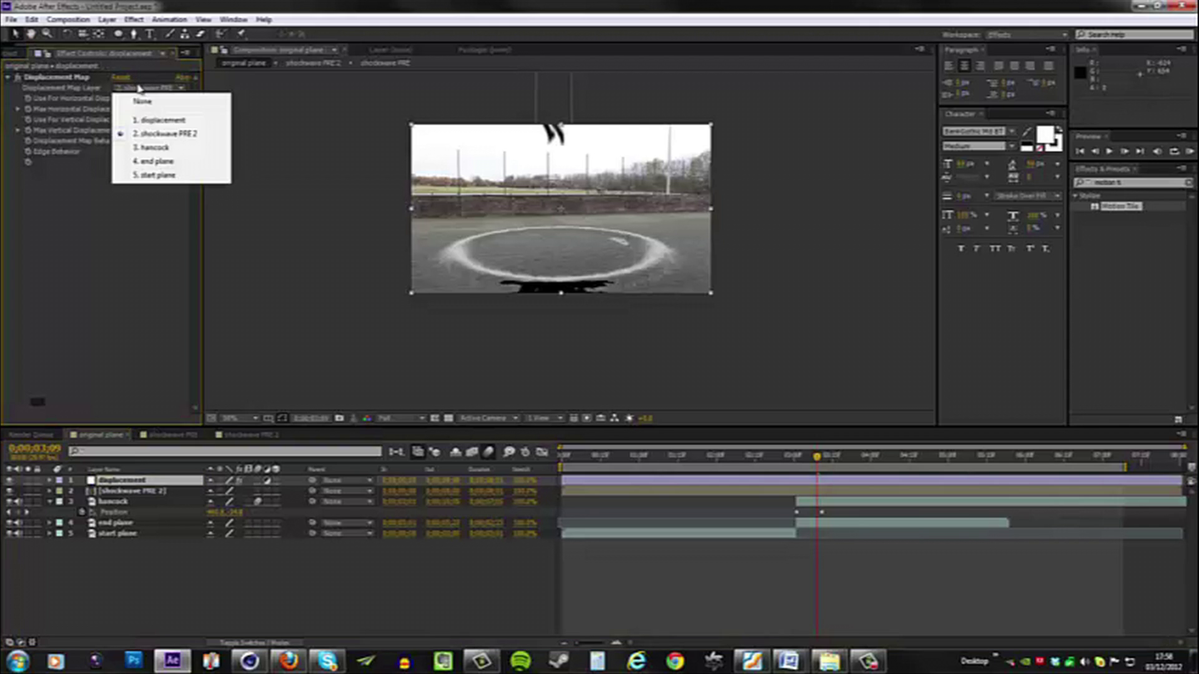
left_click(153, 135)
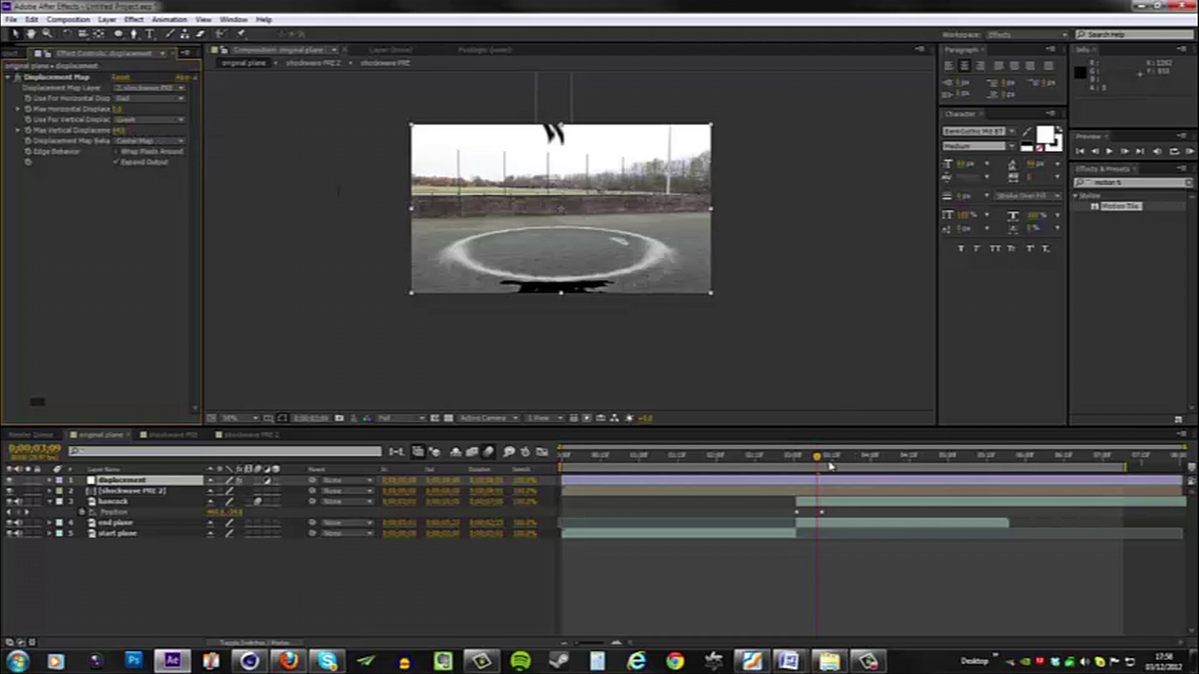
mouse_move(812, 461)
left_mouse_down()
mouse_move(788, 462)
mouse_move(817, 463)
left_mouse_up()
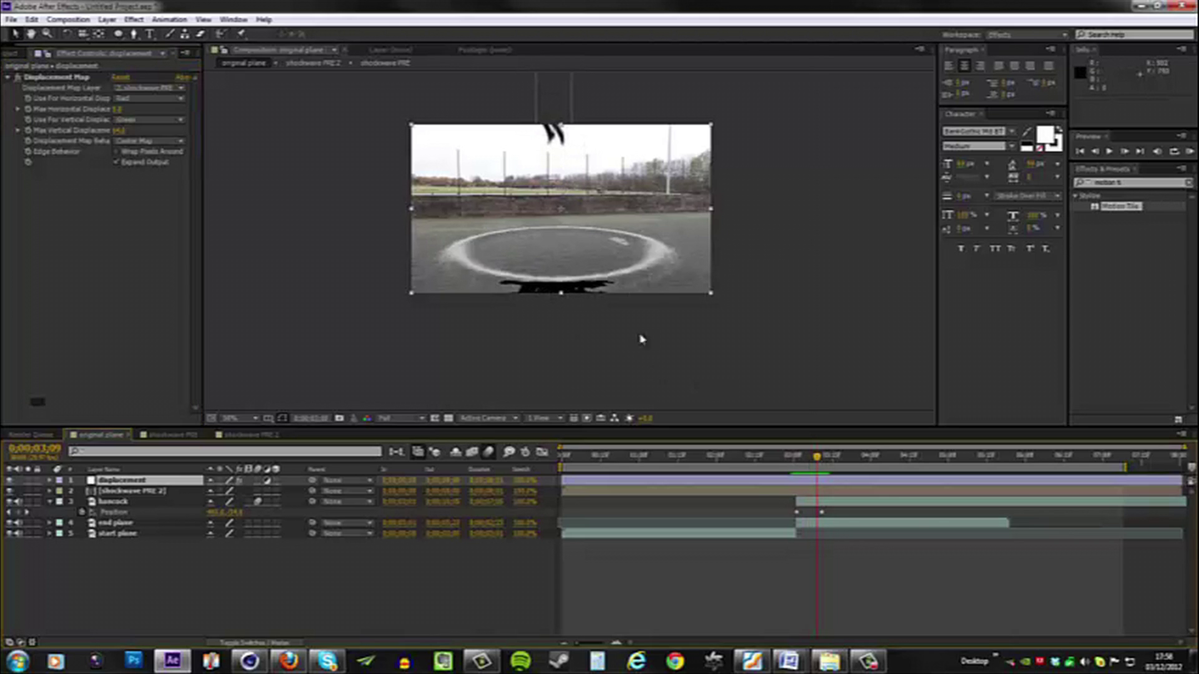
left_click_drag(813, 464, 808, 462)
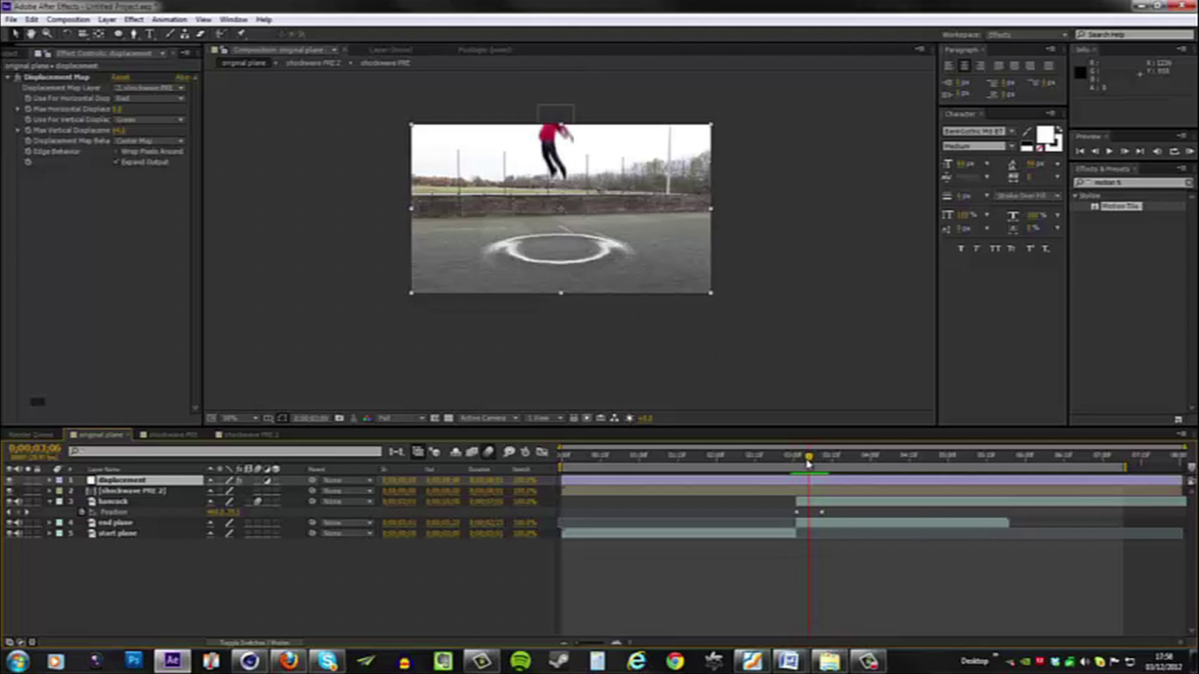
- Toggle the shockwave ring's visibility to compare, viewing the composition at 100%
left_click(11, 492)
left_click(12, 493)
left_click(12, 493)
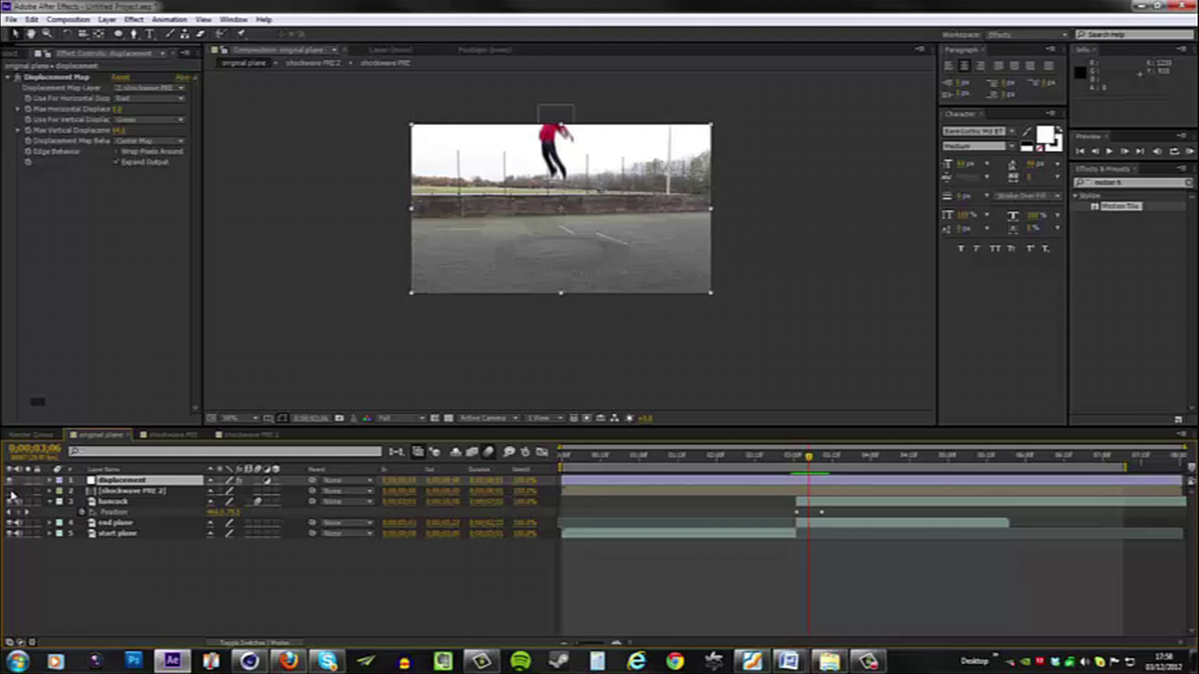
left_click(12, 493)
left_click(11, 493)
left_click(12, 493)
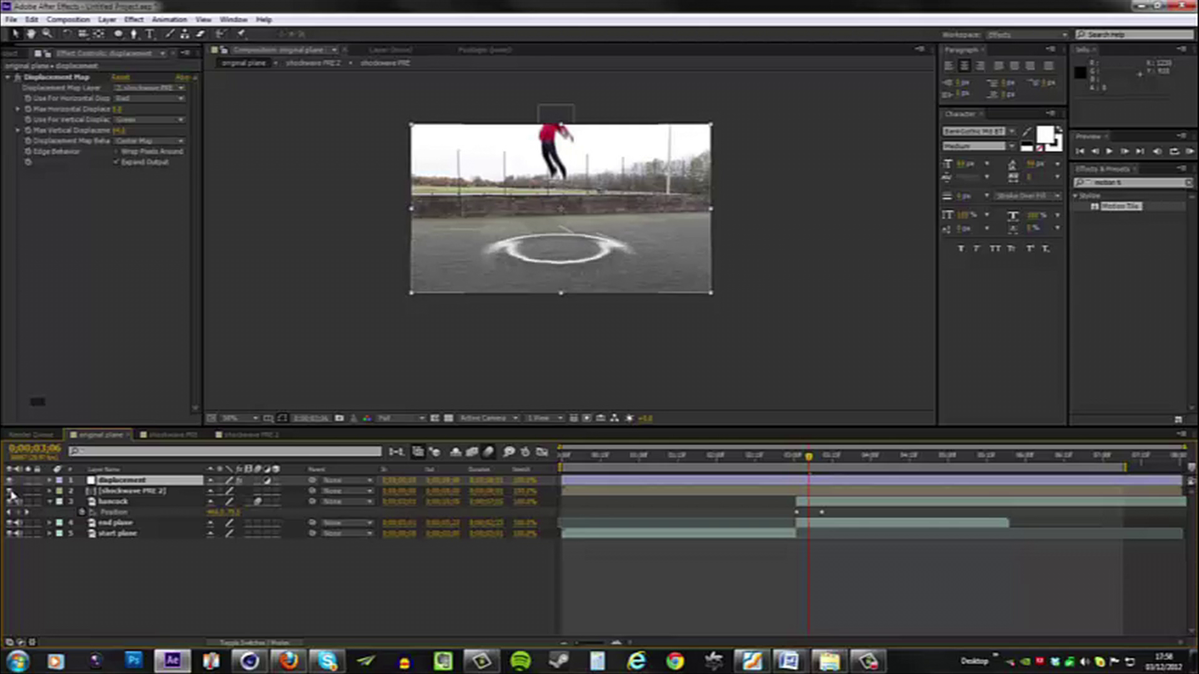
key("period")
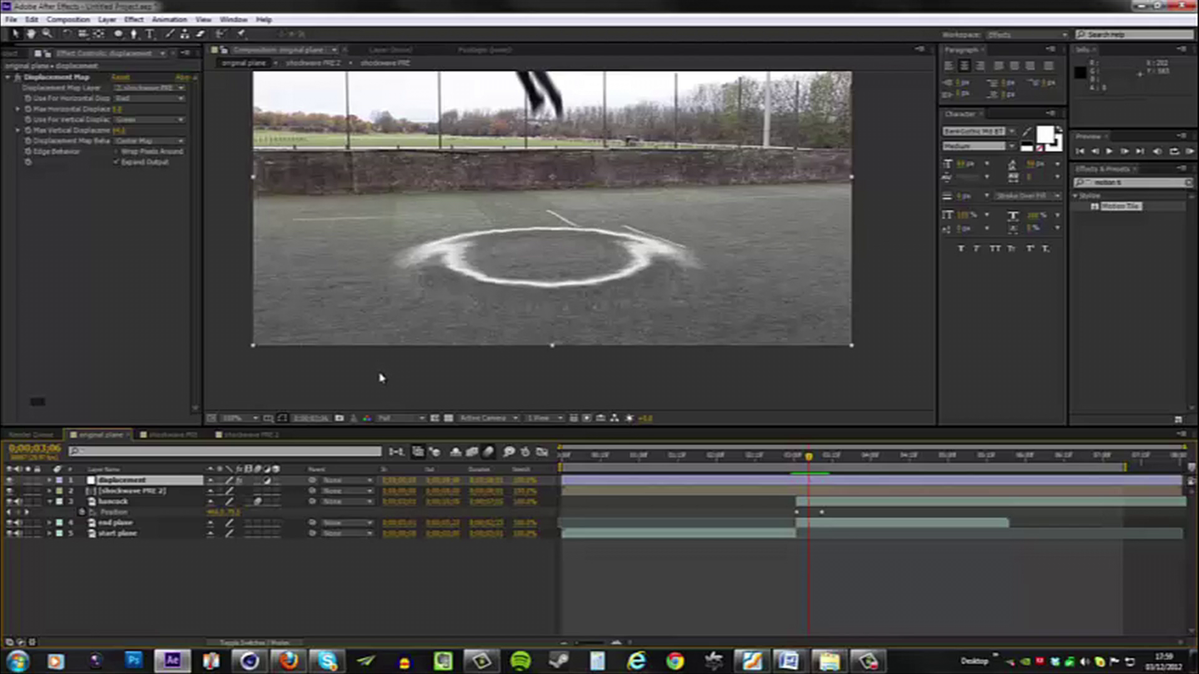
left_click(10, 491)
left_click(10, 491)
- Lower the shockwave PRE 2 layer's opacity to 20% and move to frame 0;00;03;11
left_click(127, 492)
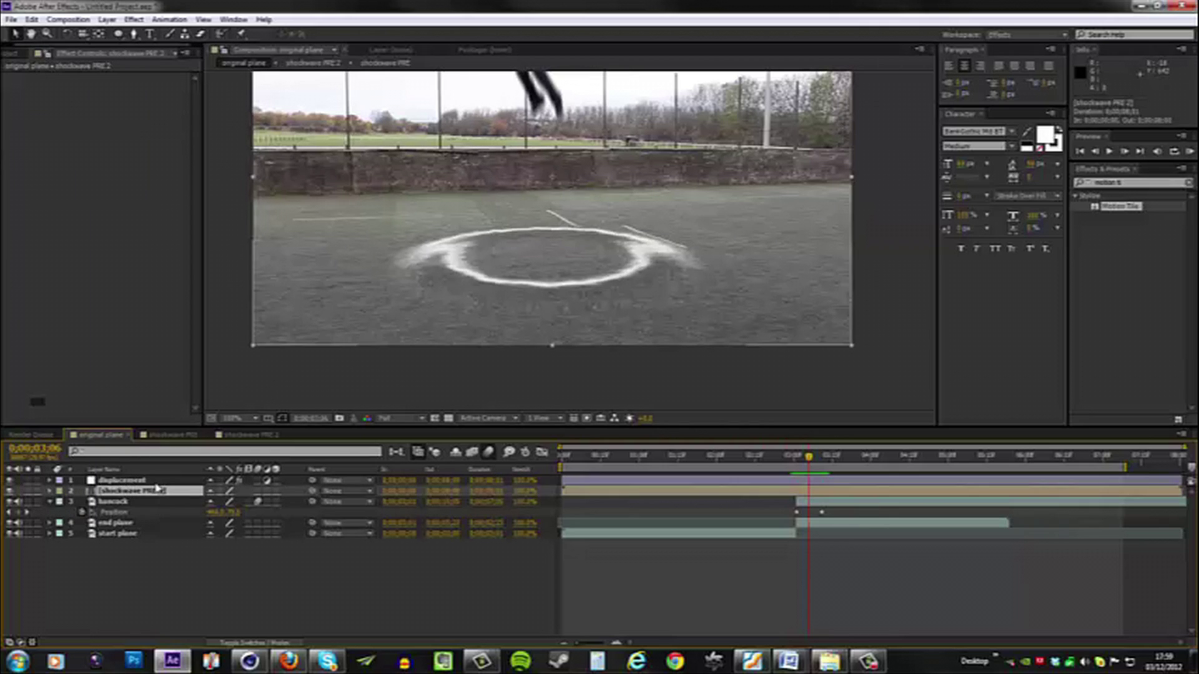
key("t")
left_click(213, 502)
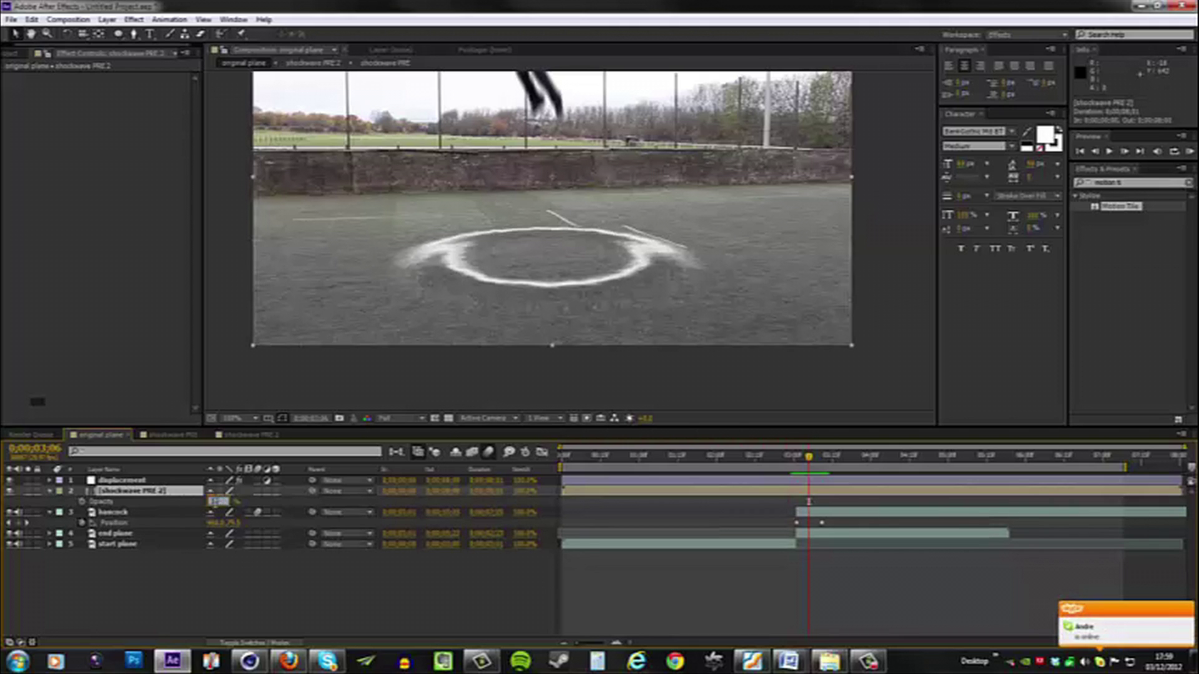
type("20")
key("Return")
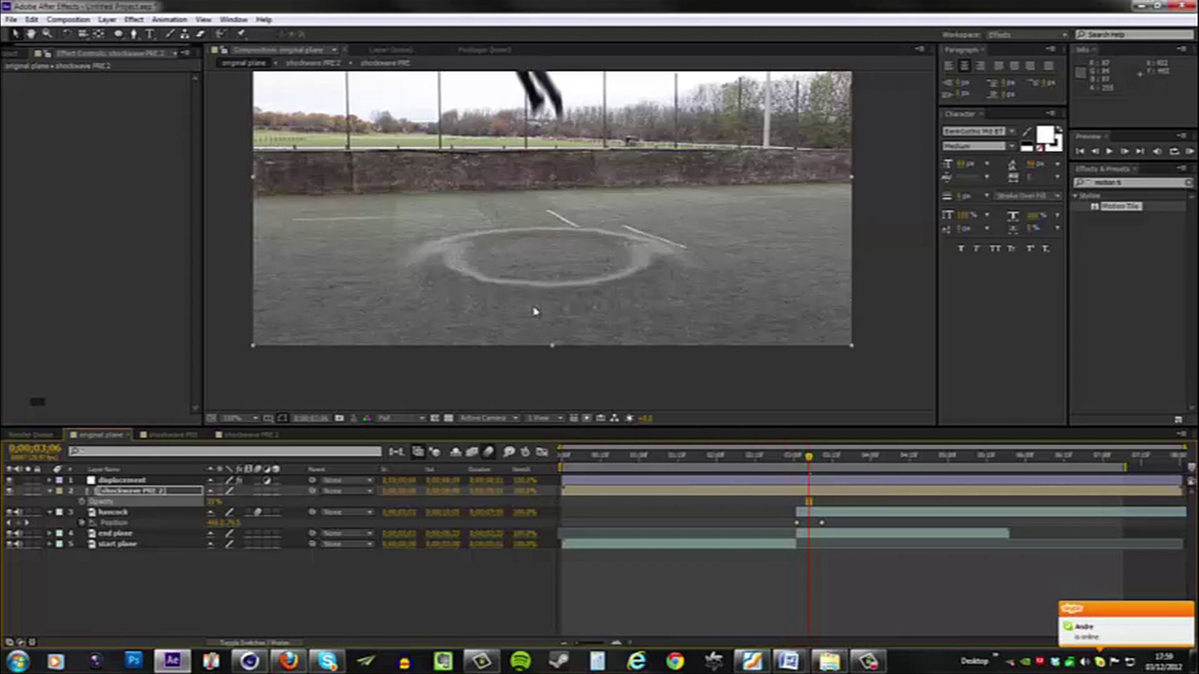
scroll(567, 298, "down", 2)
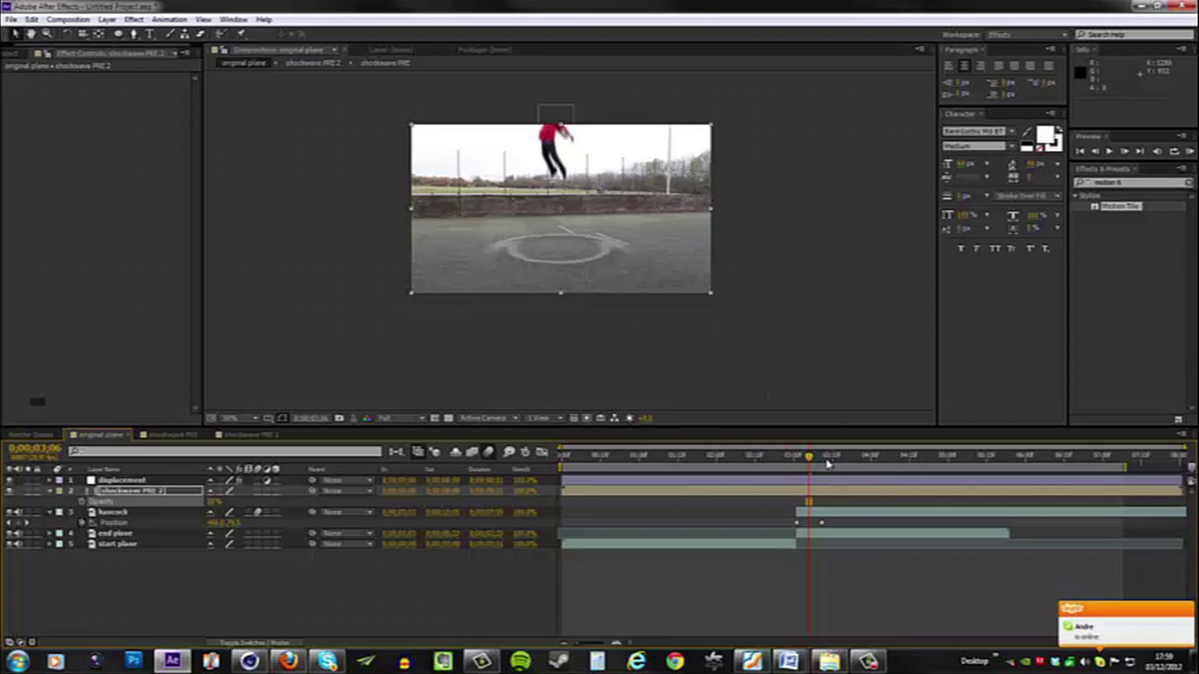
left_click_drag(810, 459, 819, 460)
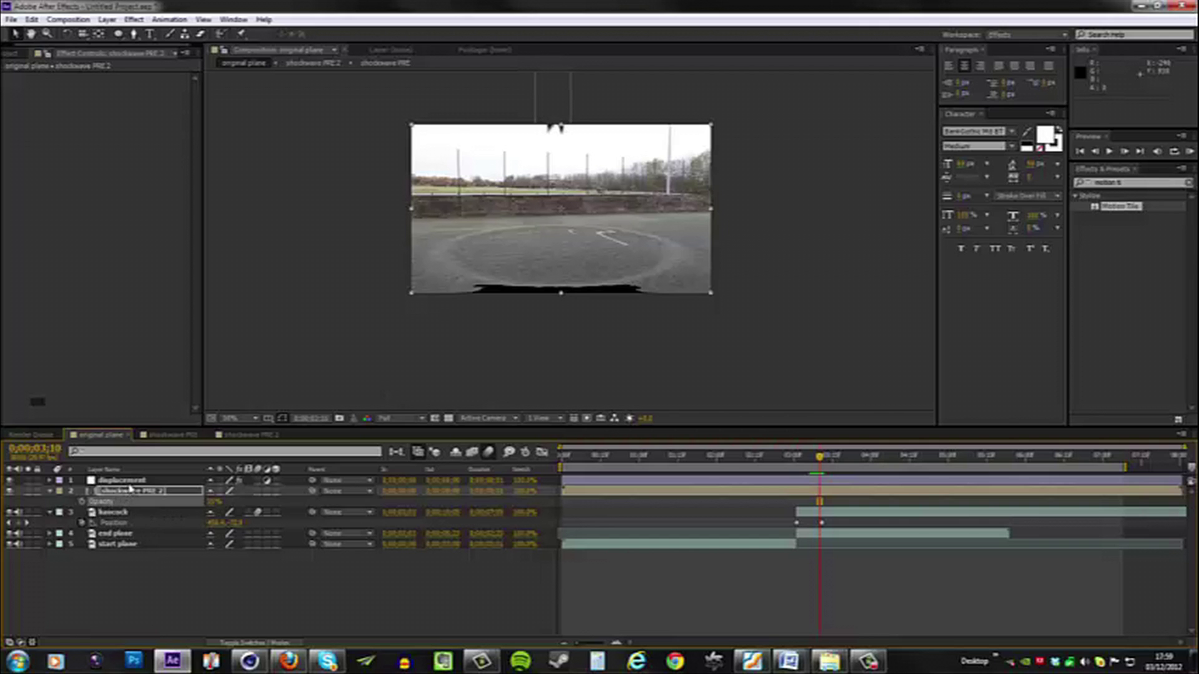
left_click(140, 536)
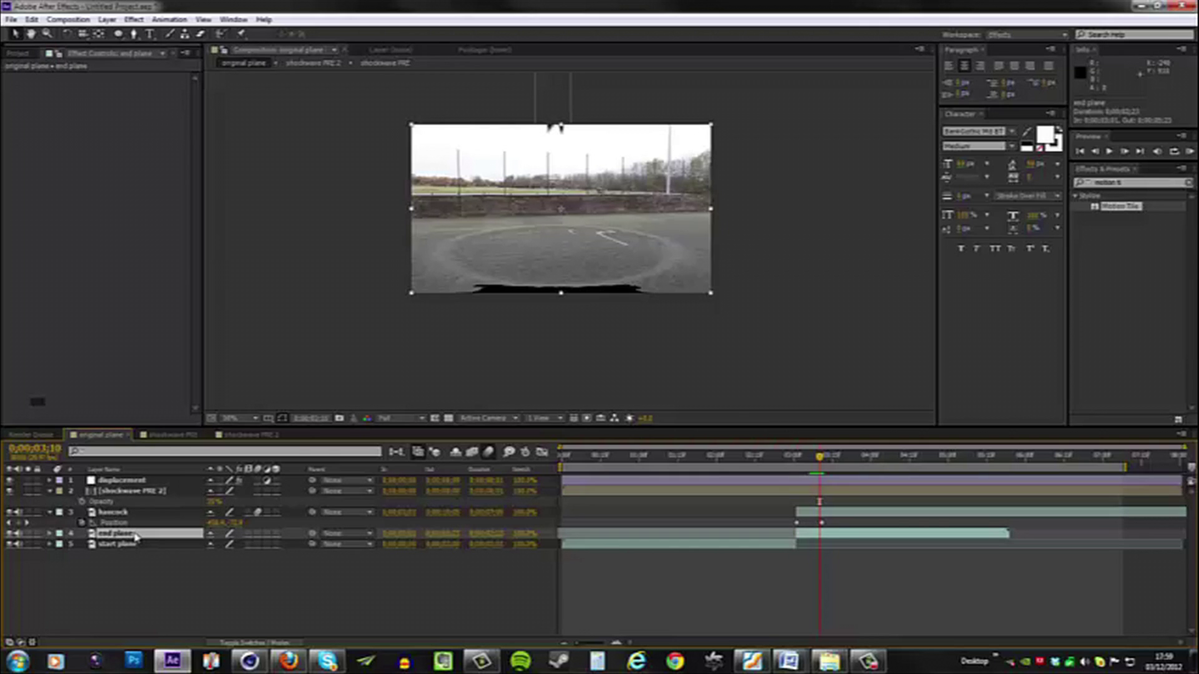
- Apply Motion Tile to end plane with Mirror Edges on and Output Height raised to about 200
right_click(136, 536)
mouse_move(166, 243)
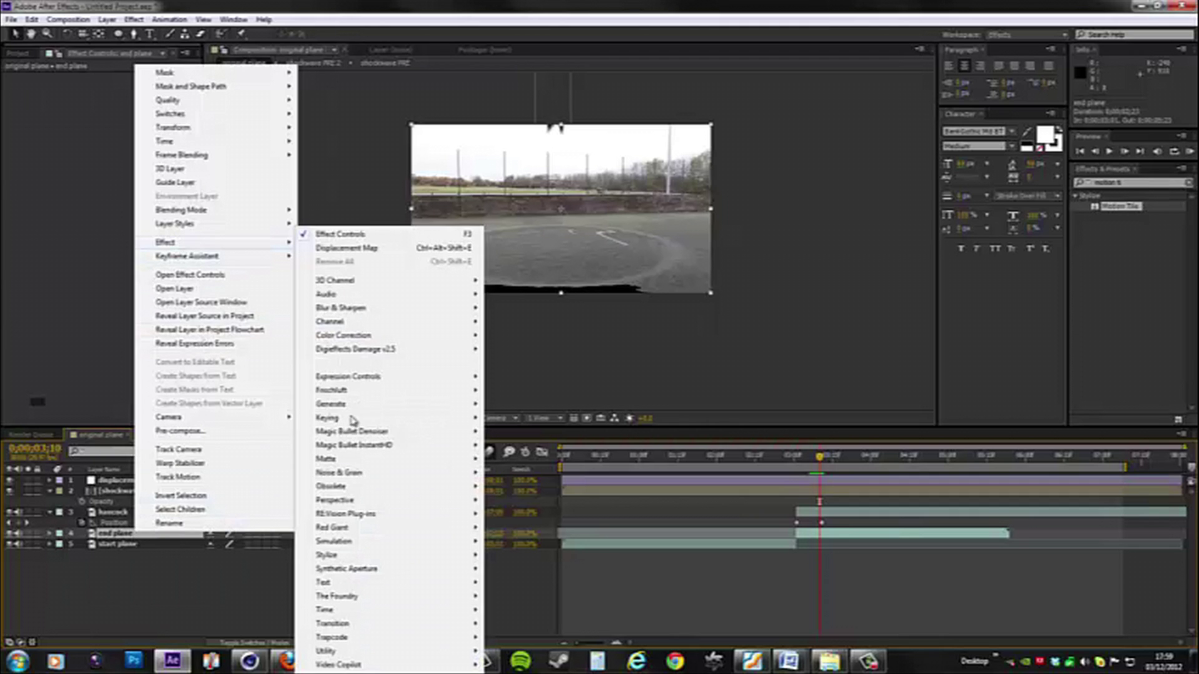
mouse_move(342, 556)
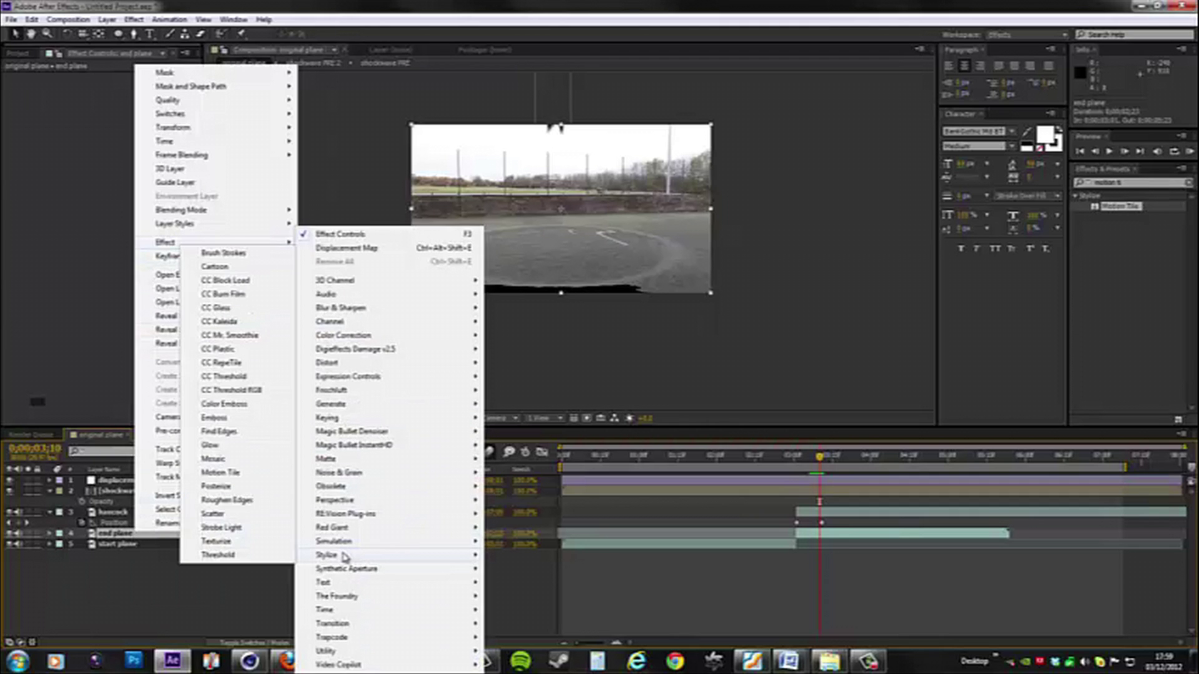
left_click(221, 474)
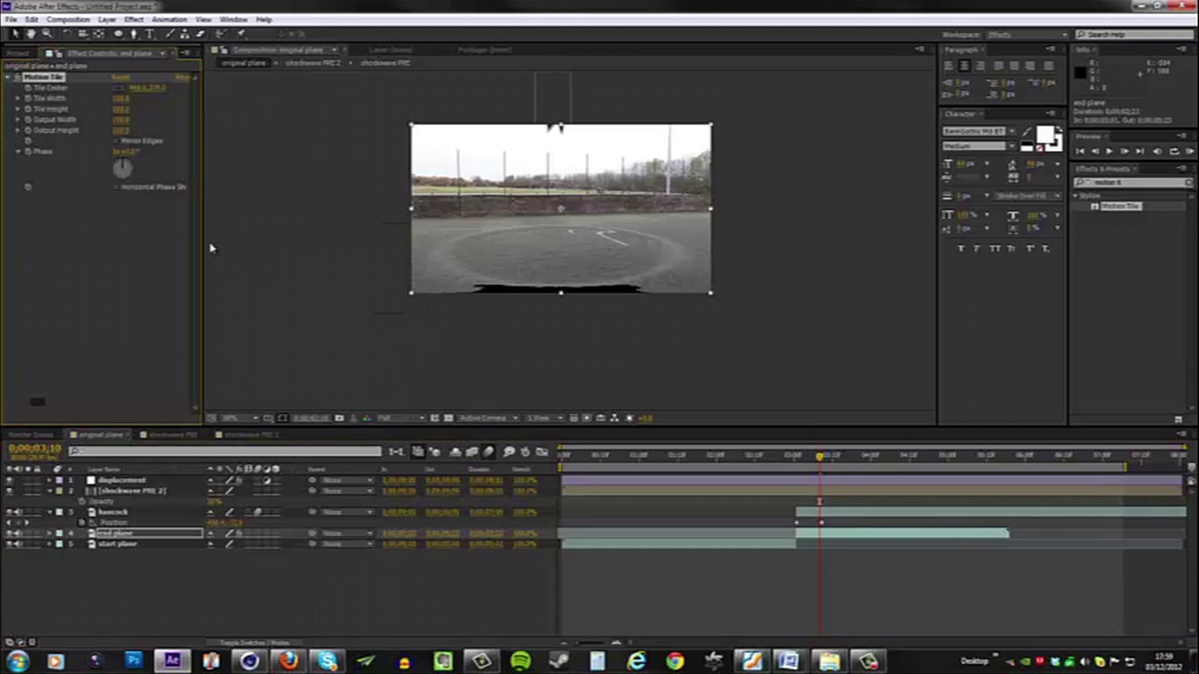
left_click(118, 142)
left_click_drag(122, 131, 130, 133)
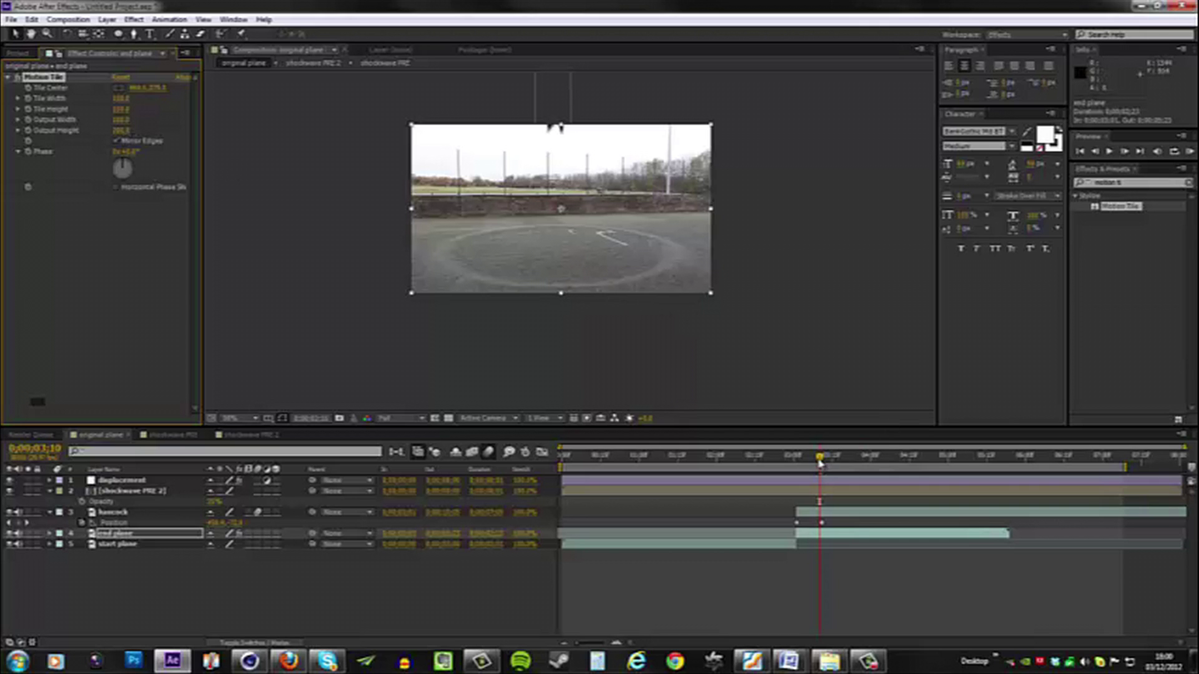
left_click_drag(820, 462, 786, 467)
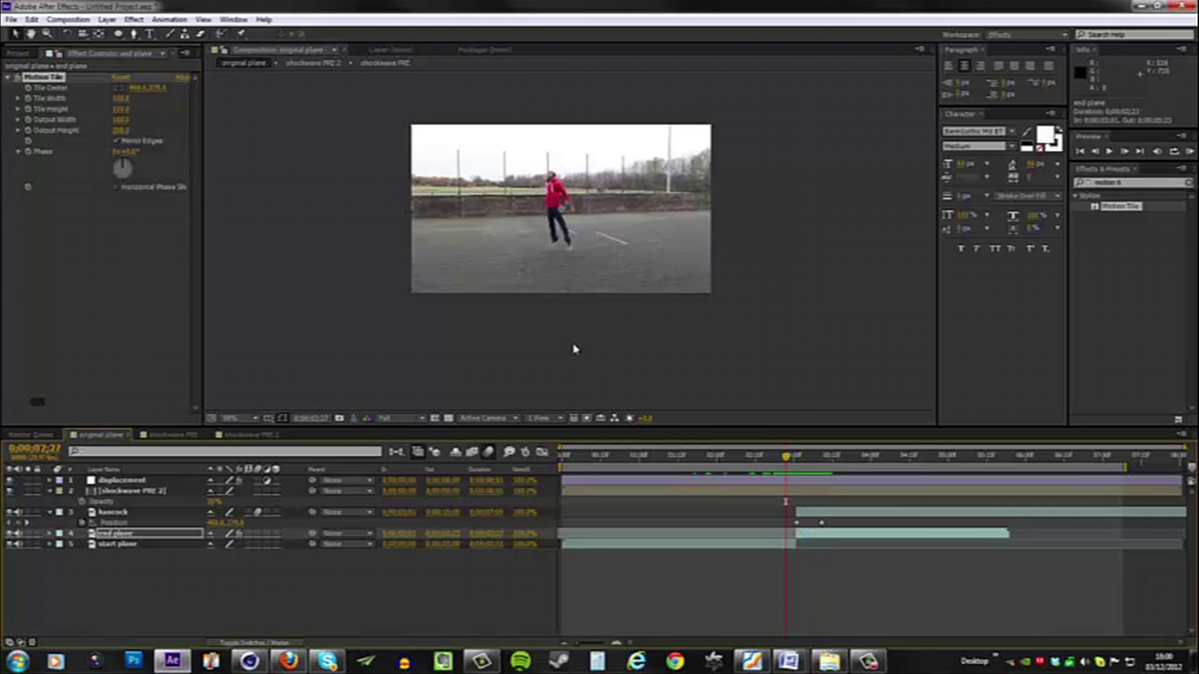
- Add Adjustment Layer 4 at the top of the original plane composition, above displacement
scroll(575, 349, "up", 1)
scroll(573, 343, "up", 2)
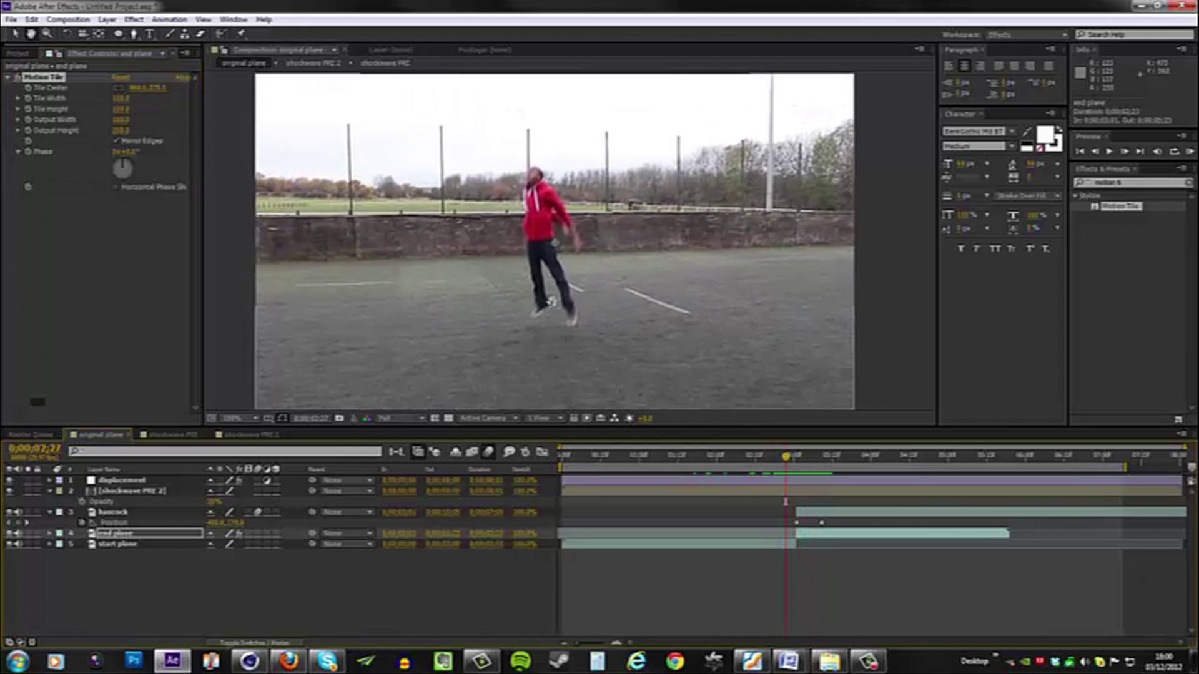
left_click_drag(545, 427, 544, 438)
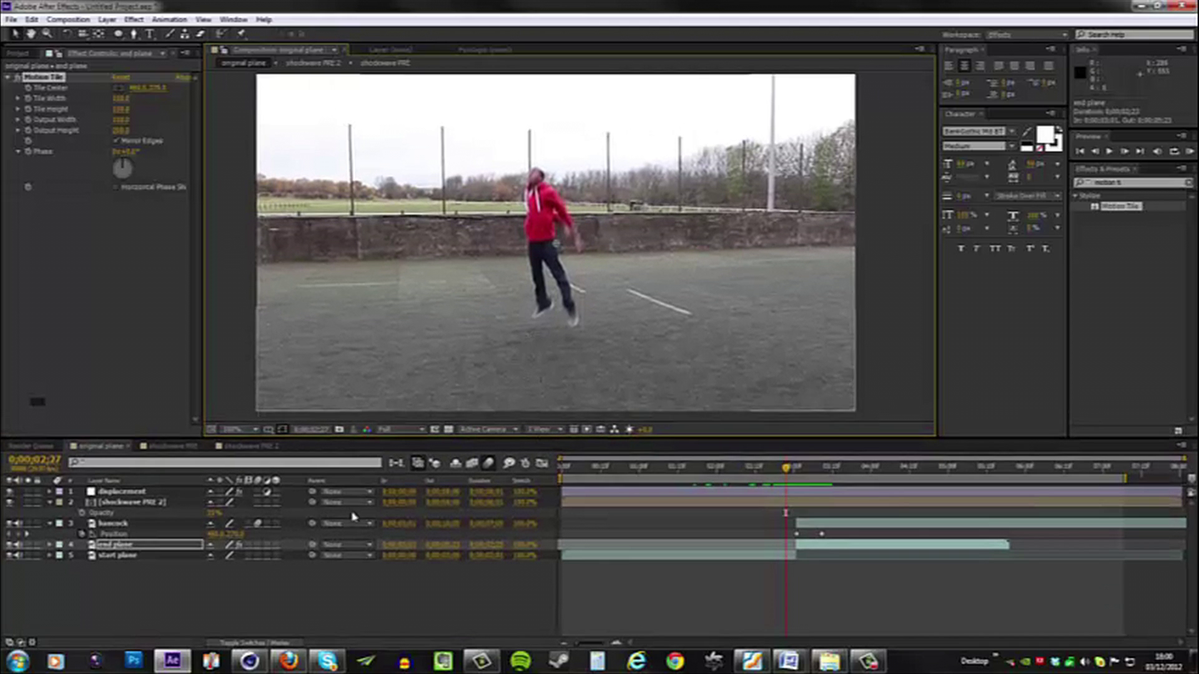
right_click(128, 584)
mouse_move(177, 451)
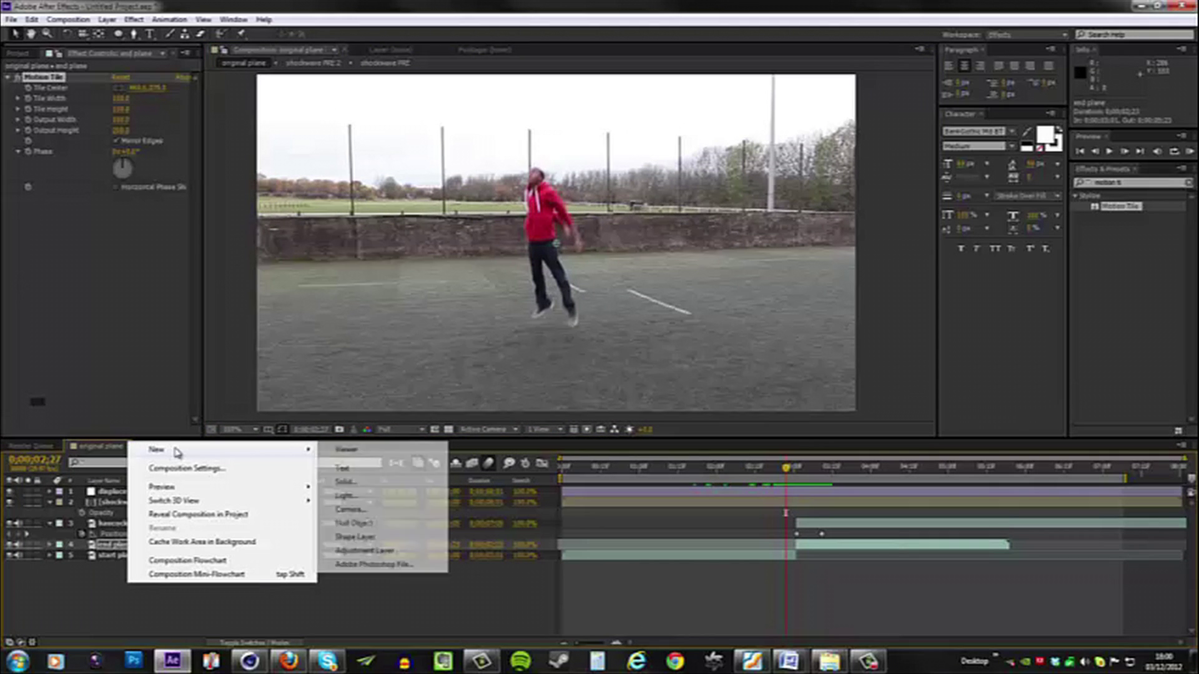
left_click(369, 550)
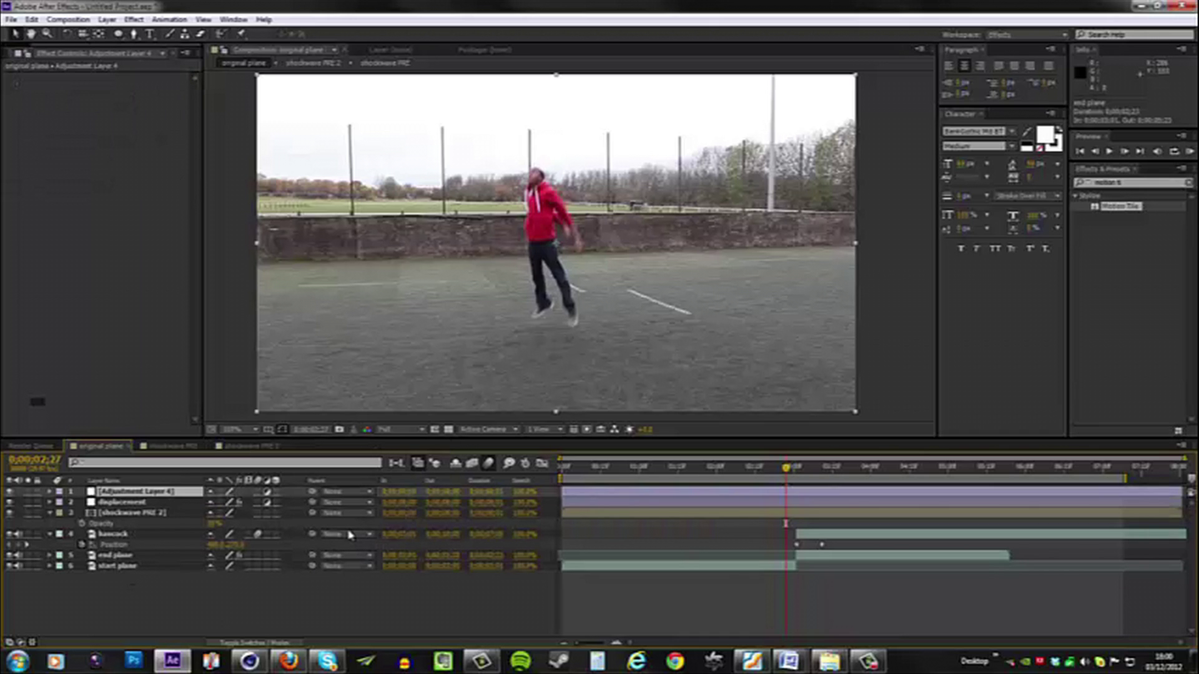
- Rename the new adjustment layer to 'cc'
key("Return")
type("cc")
key("Return")
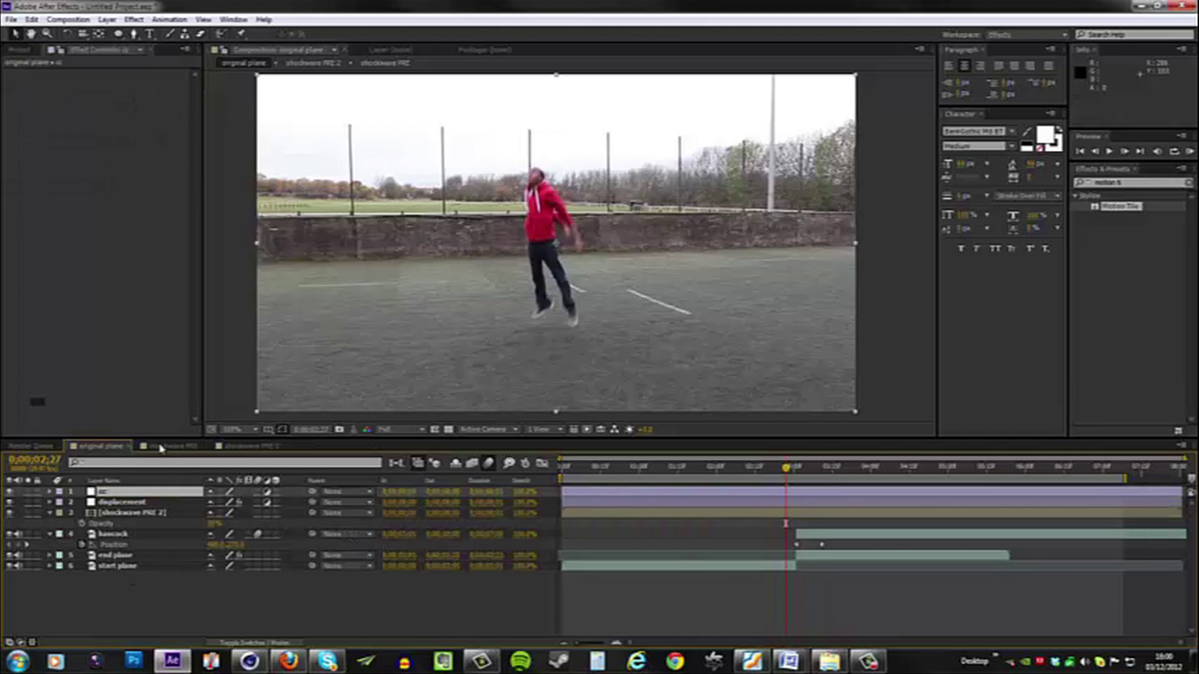
- Apply Curves to cc and pull the highlights and shadows down to darken the shot
right_click(118, 494)
mouse_move(193, 202)
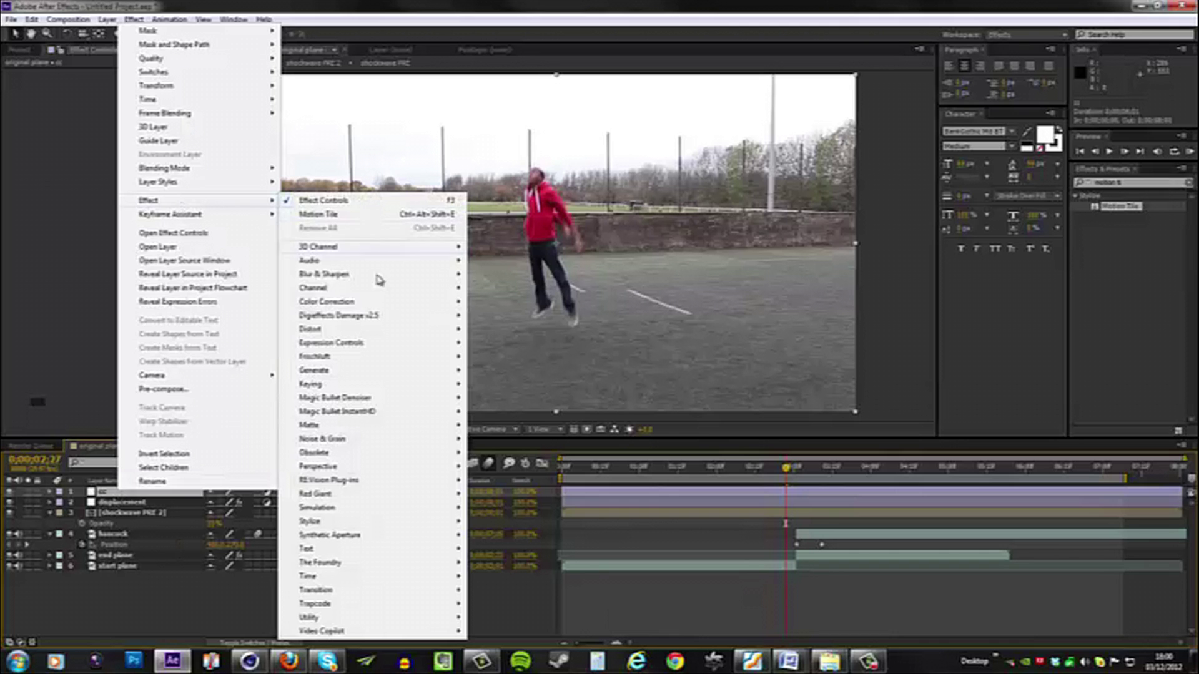
mouse_move(360, 305)
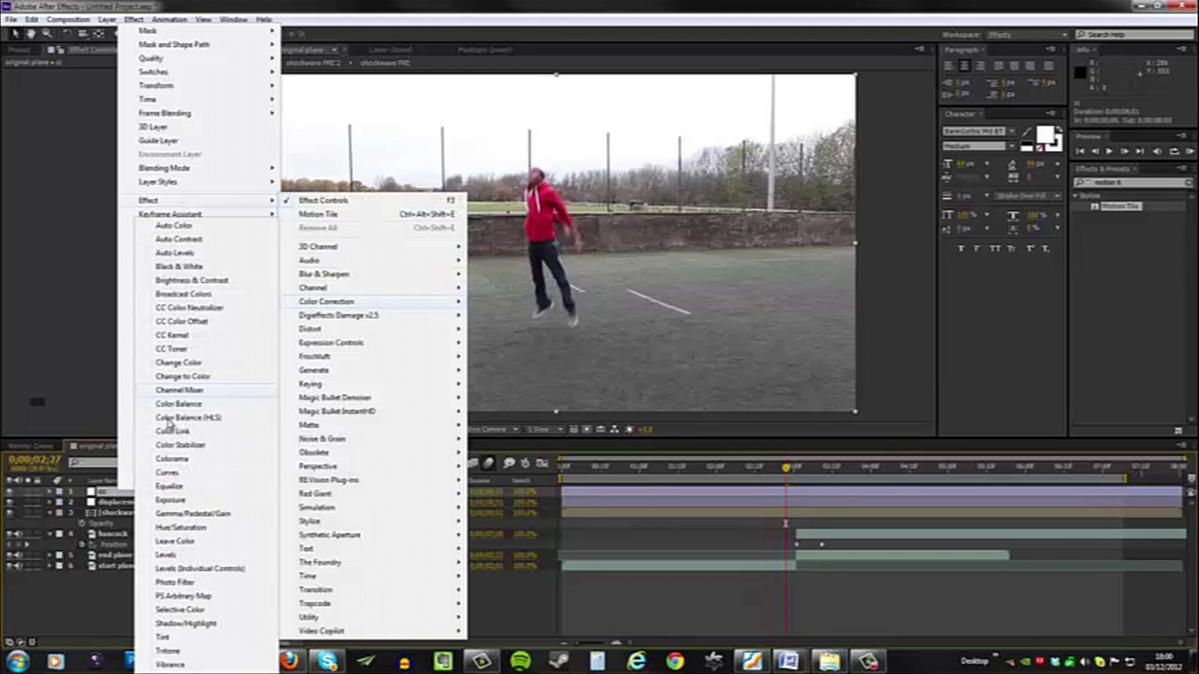
left_click(175, 474)
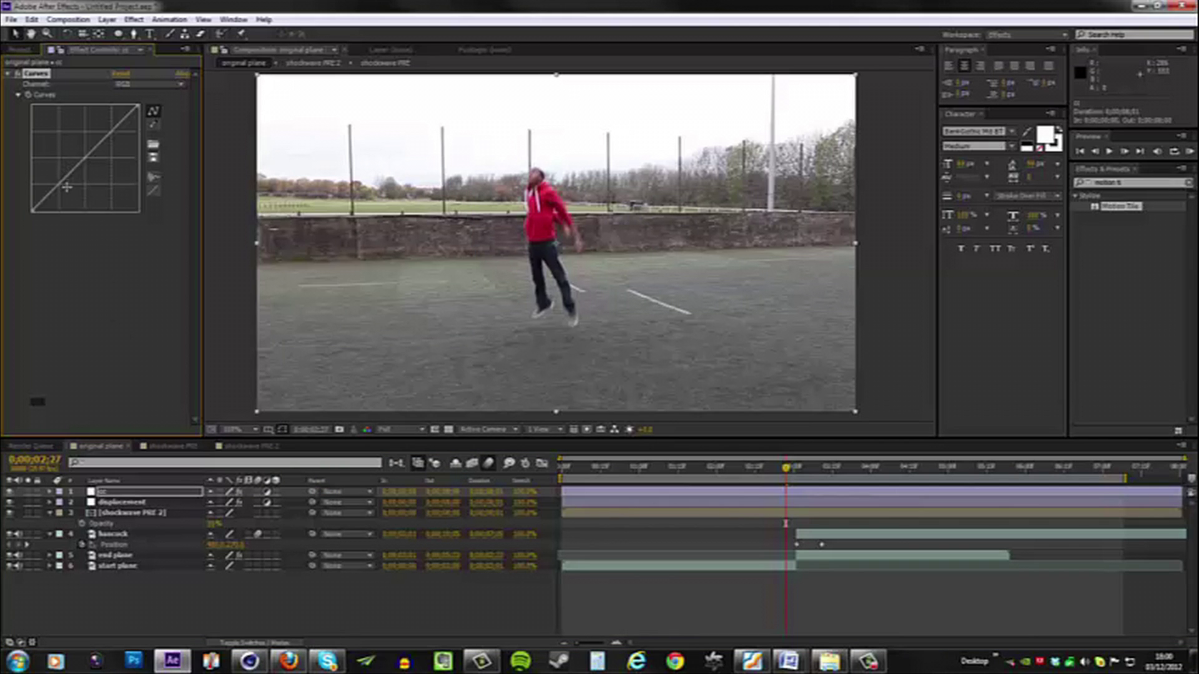
left_click_drag(63, 187, 69, 196)
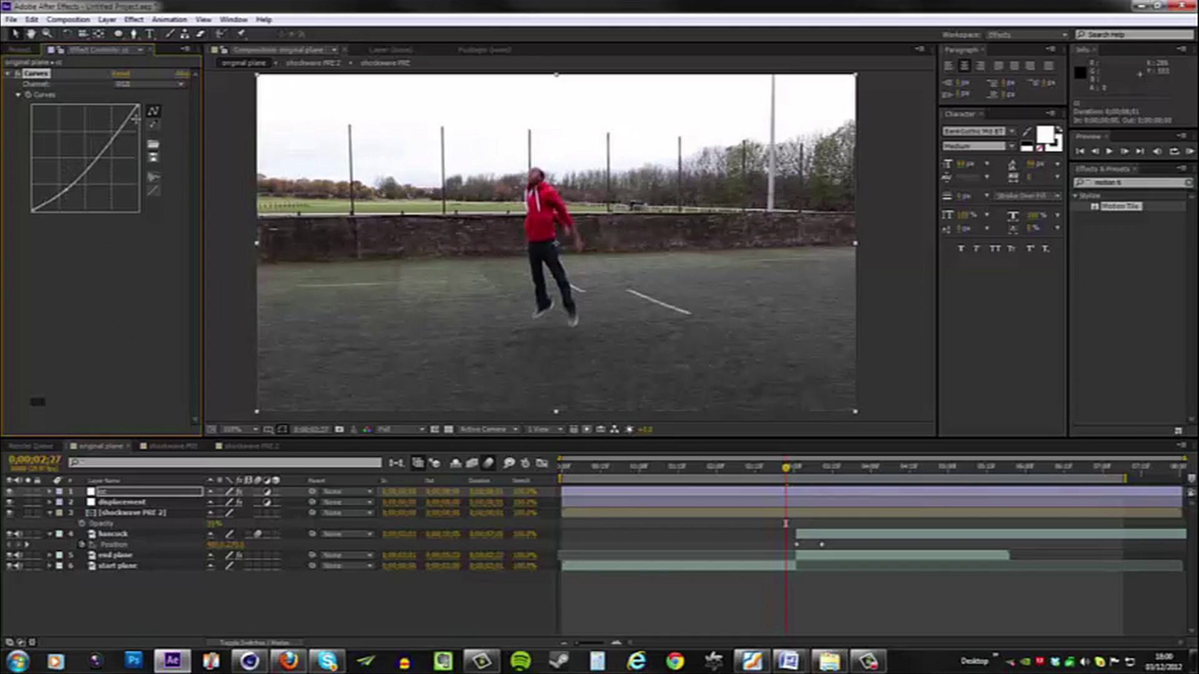
left_click_drag(137, 107, 108, 150)
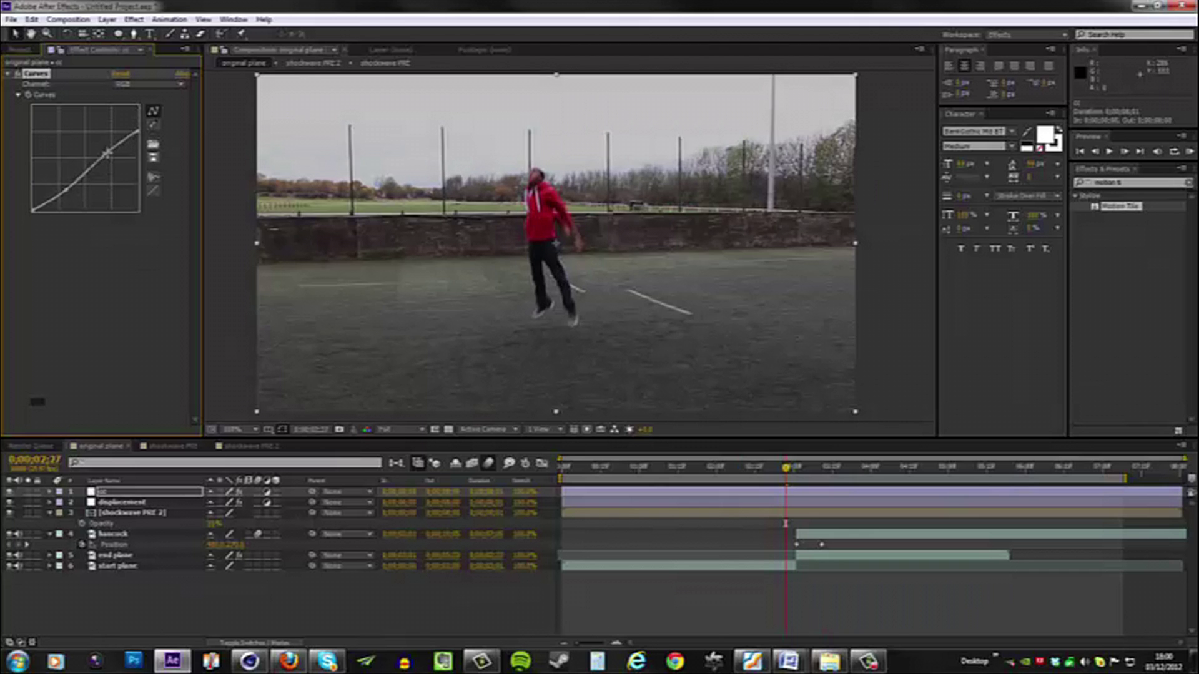
left_click_drag(67, 194, 73, 201)
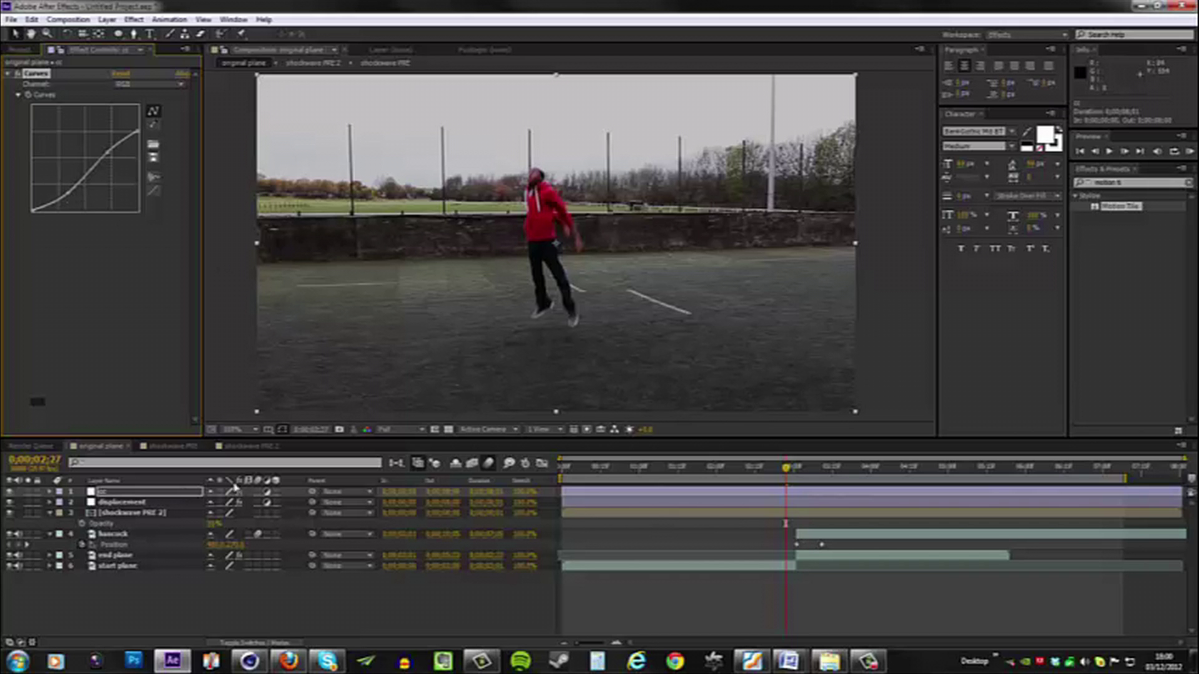
right_click(133, 495)
- Add a Tint with Amount to Tint 50 to cc and move Curves below it
mouse_move(216, 201)
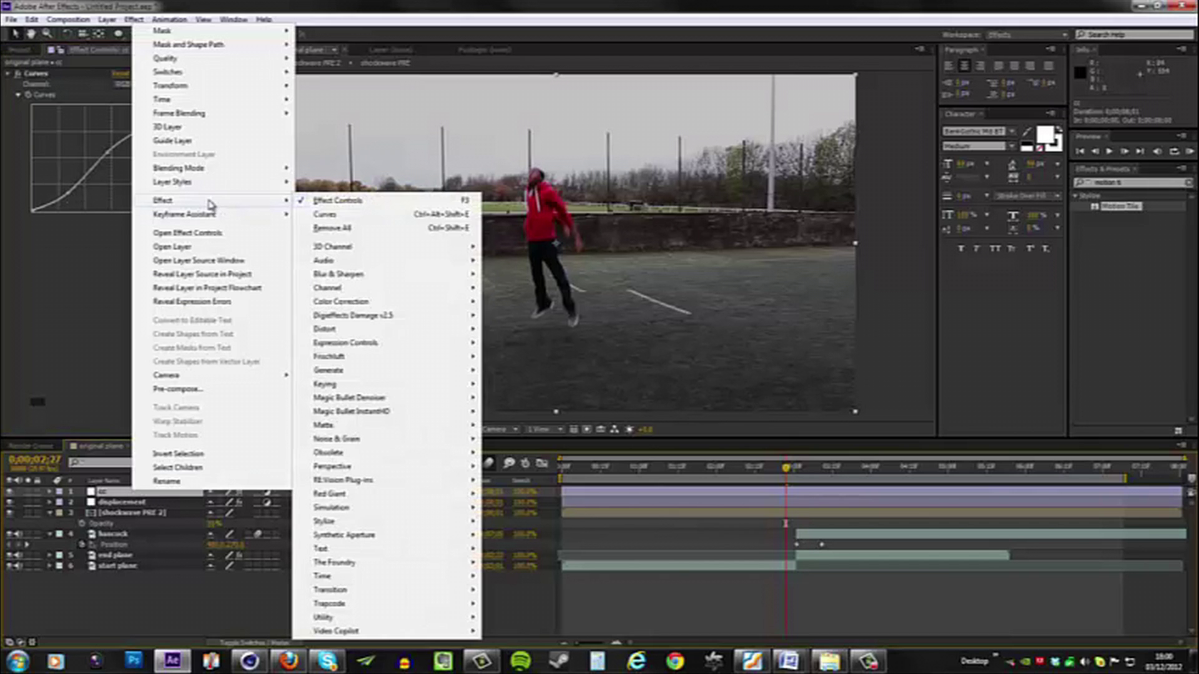
mouse_move(369, 305)
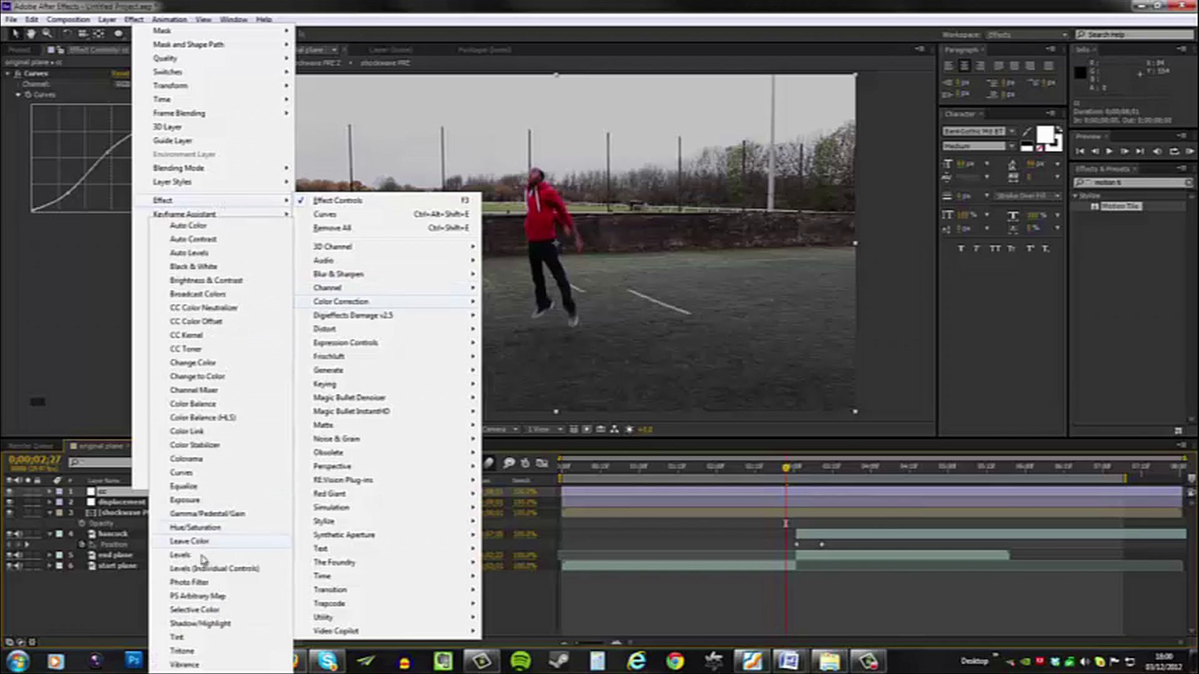
left_click(181, 637)
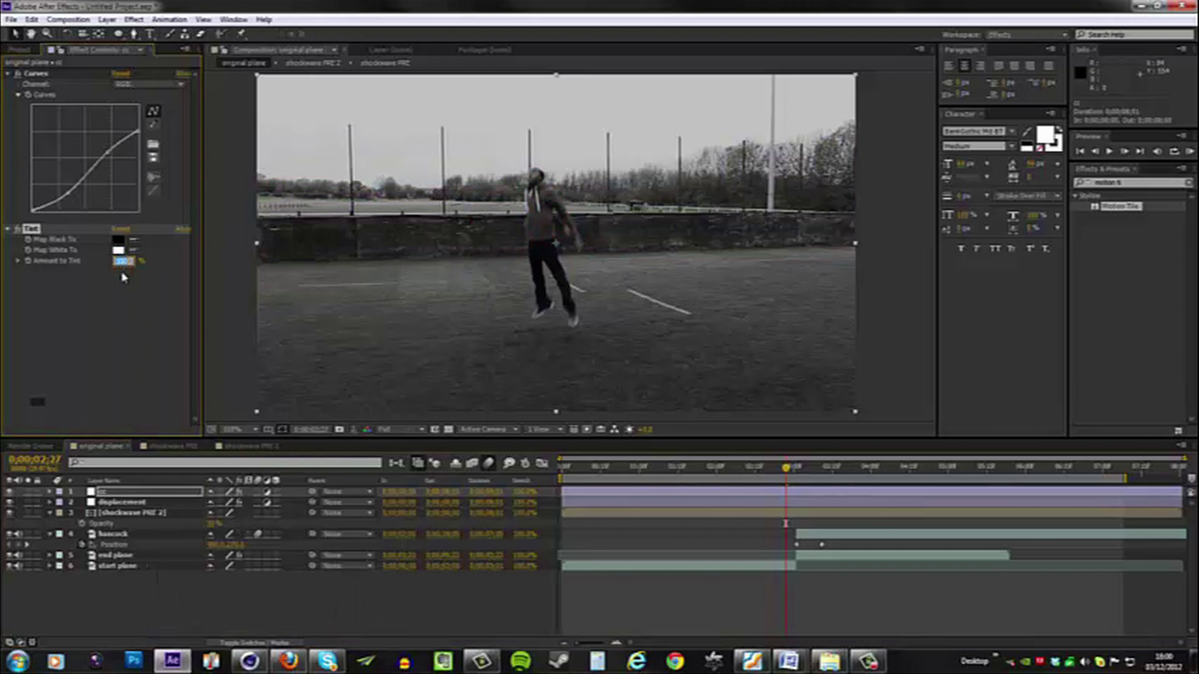
type("50")
key("Return")
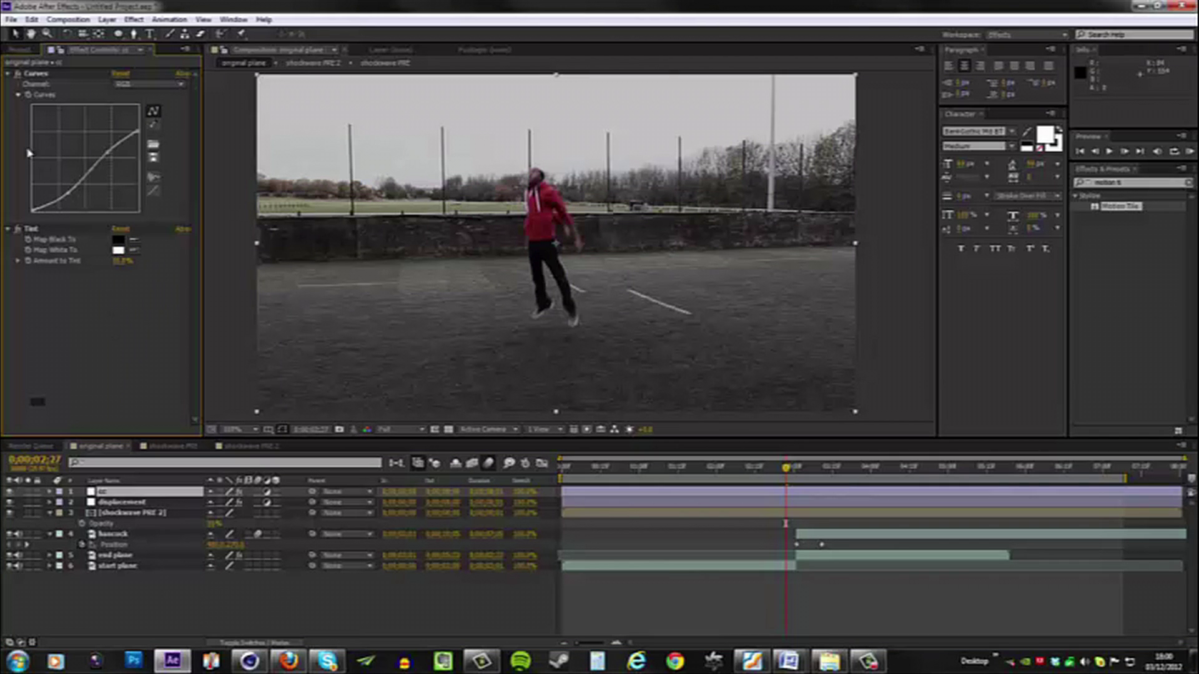
left_click_drag(46, 77, 55, 295)
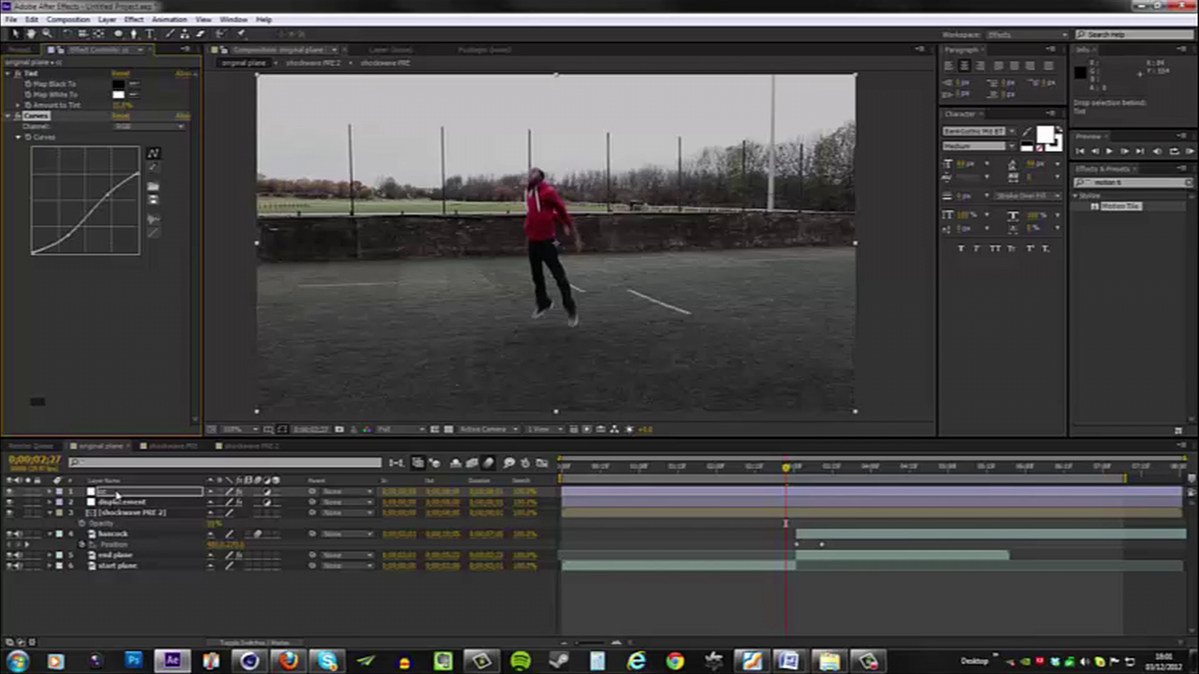
left_click(130, 127)
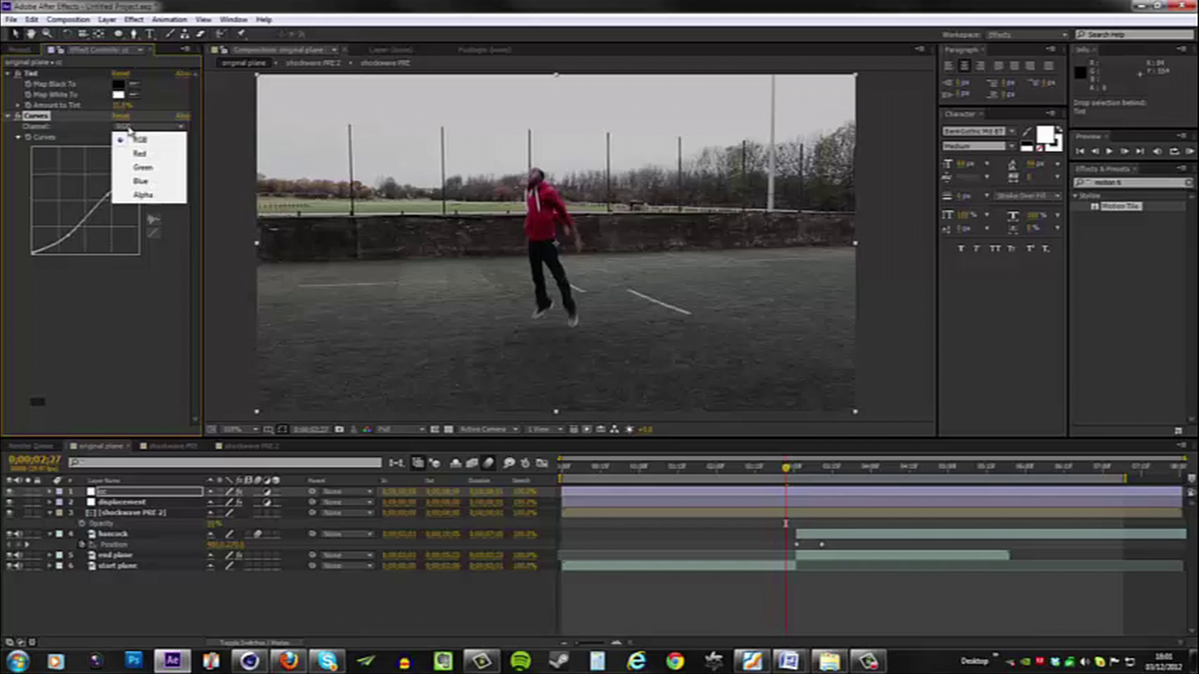
- Shape the Red channel curve into a lowered S-curve to shift toward teal
left_click(148, 156)
left_click(64, 232)
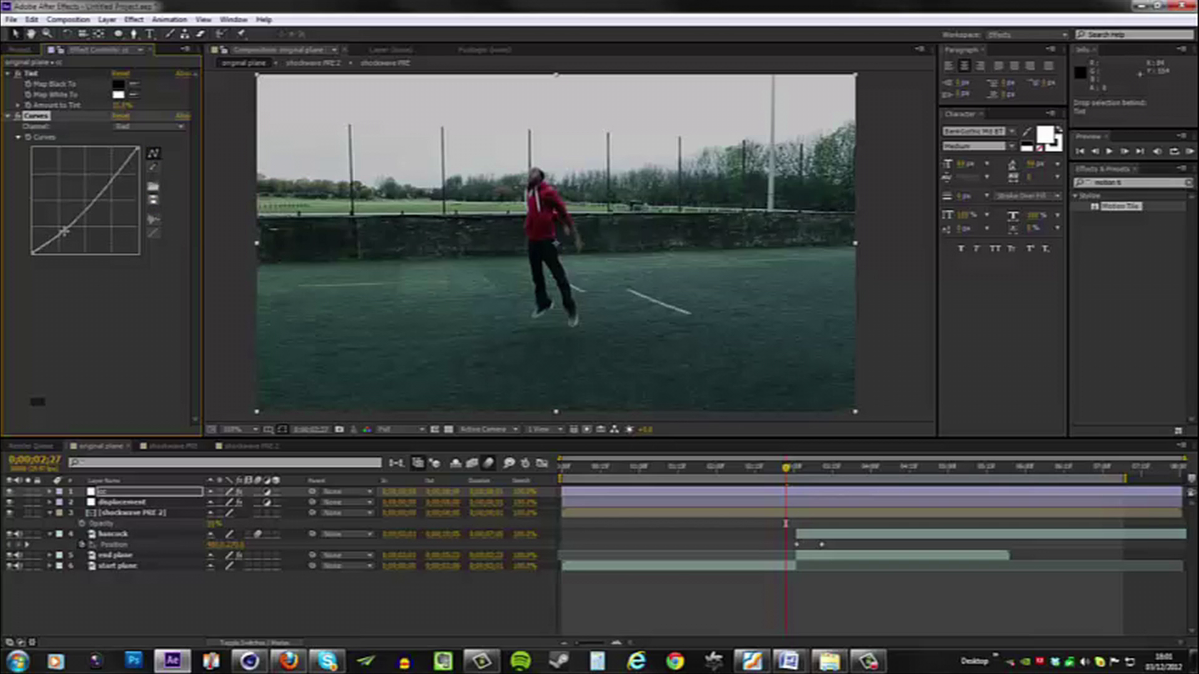
left_click(110, 173)
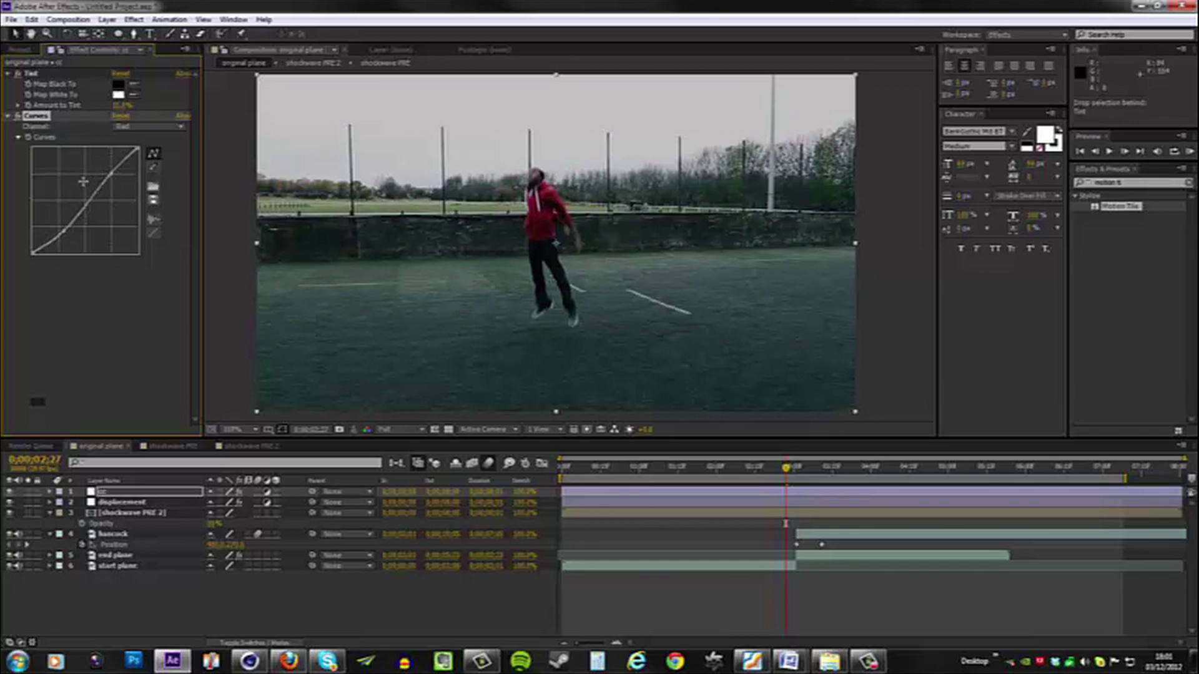
left_click_drag(110, 173, 112, 179)
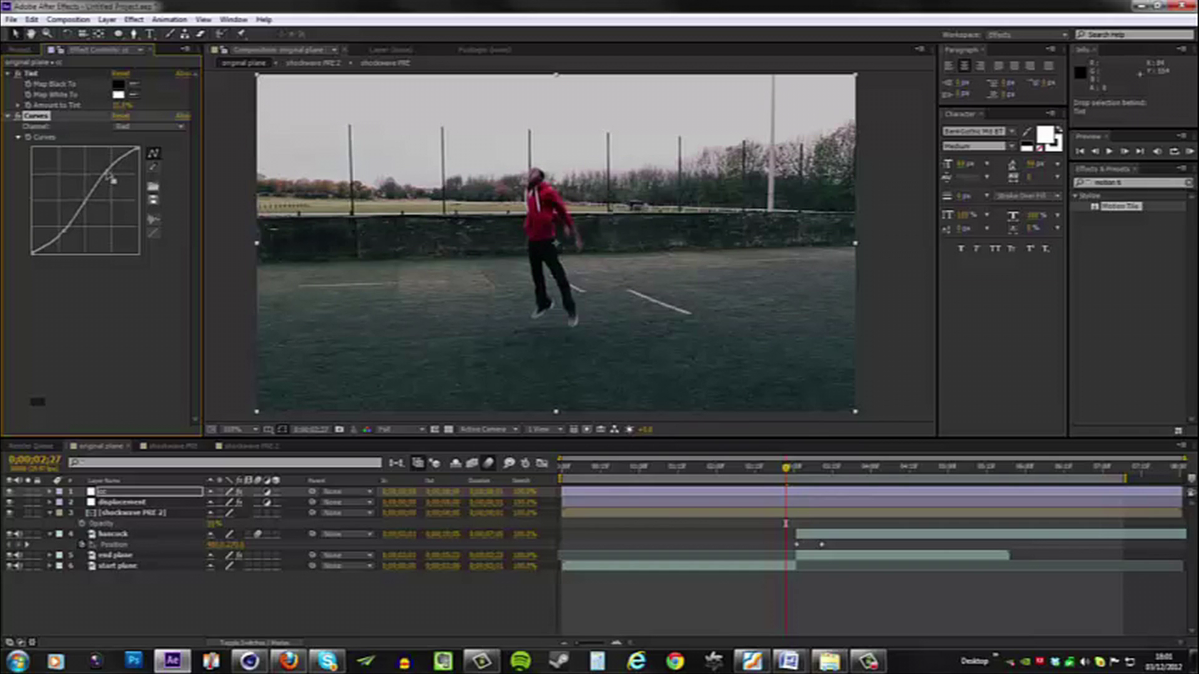
- Lift the Green and Blue channel curves, then scrub to where the shockwave appears
left_click(129, 125)
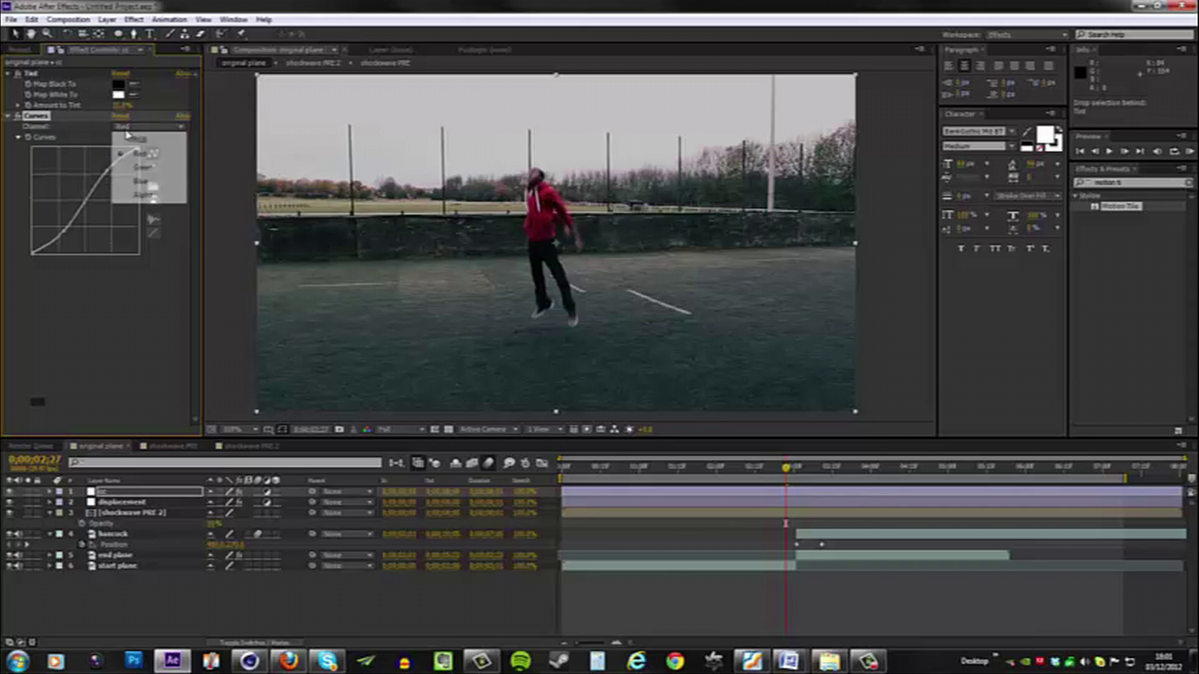
left_click(160, 168)
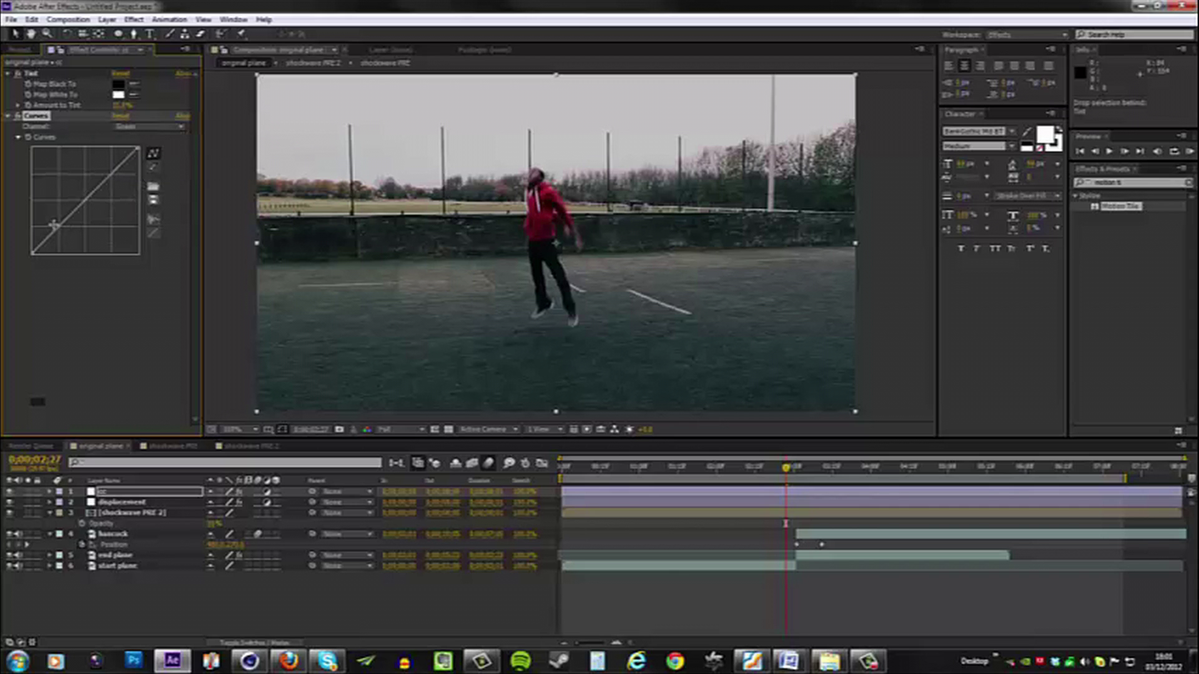
left_click(56, 223)
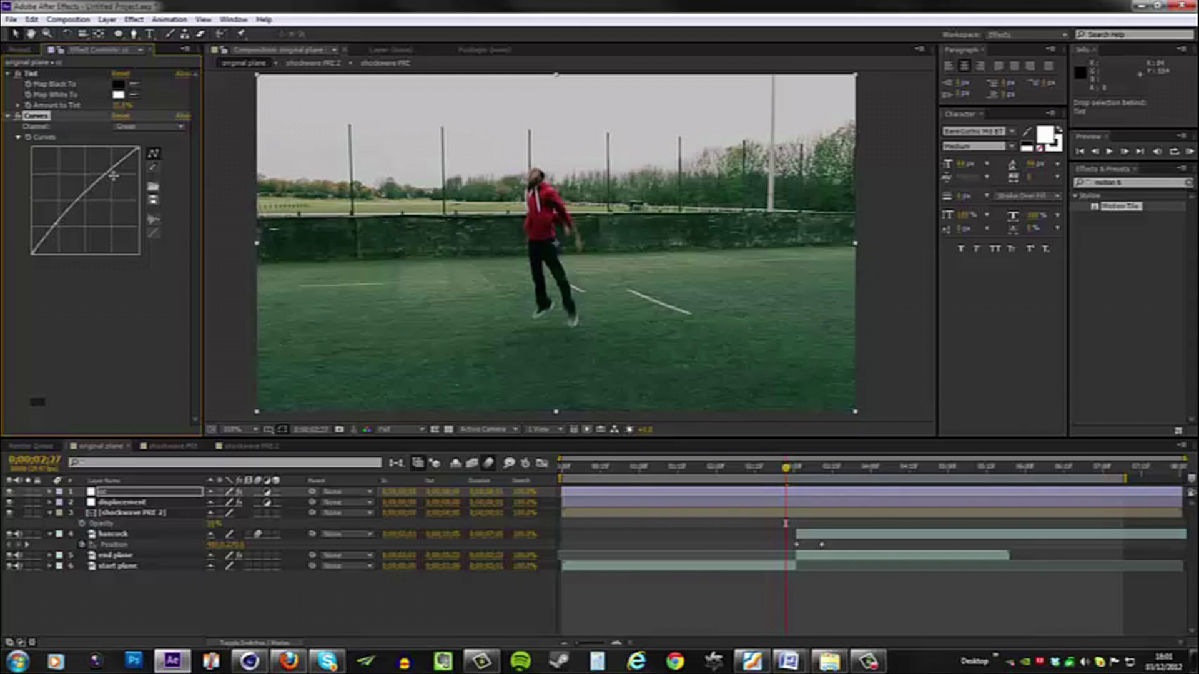
left_click(148, 127)
left_click(150, 180)
left_click(59, 223)
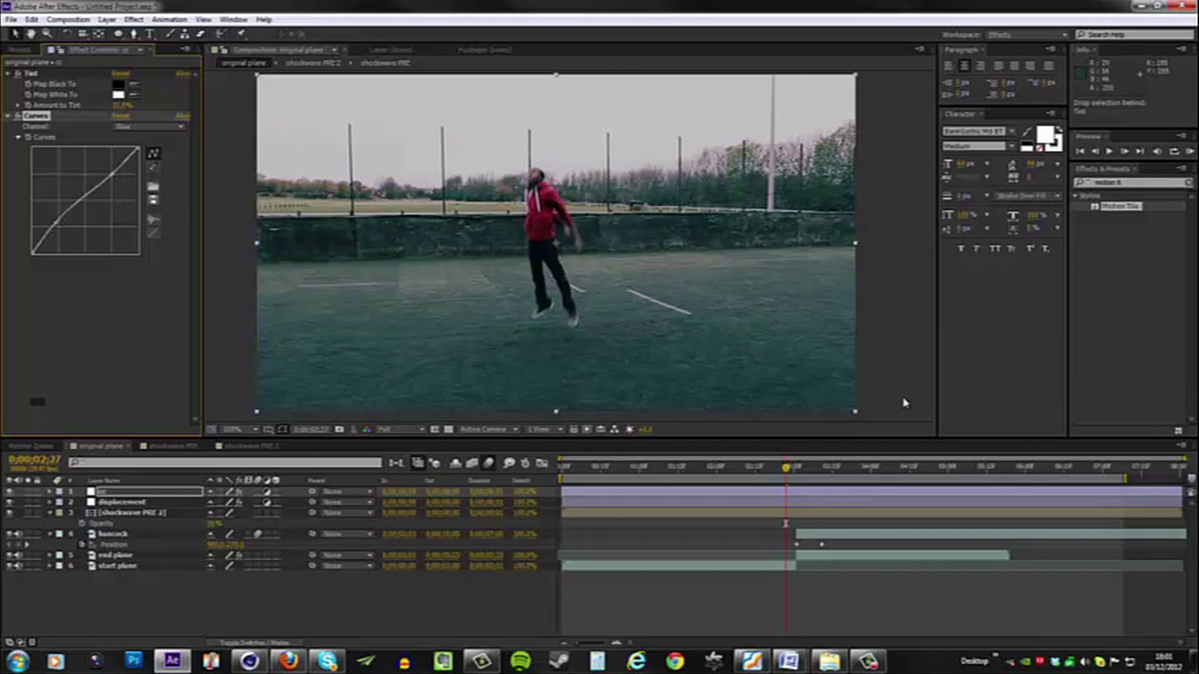
left_click_drag(785, 470, 809, 478)
- Create a new black solid layer for the vignette
right_click(167, 602)
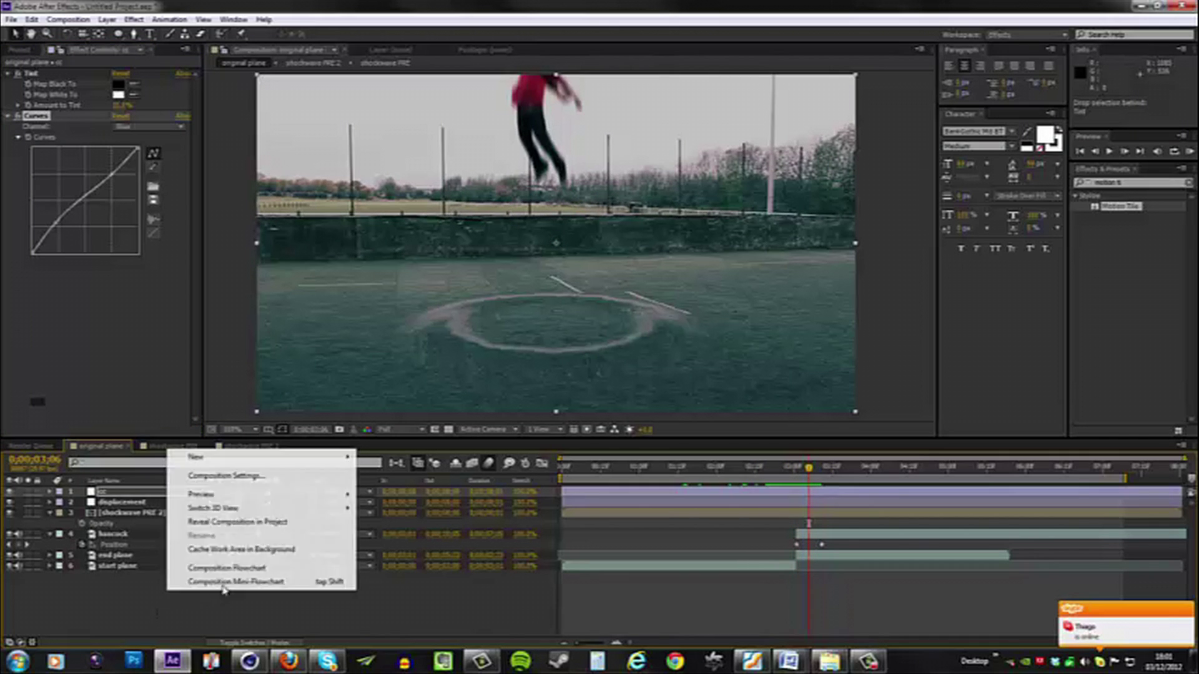
mouse_move(198, 456)
left_click(79, 491)
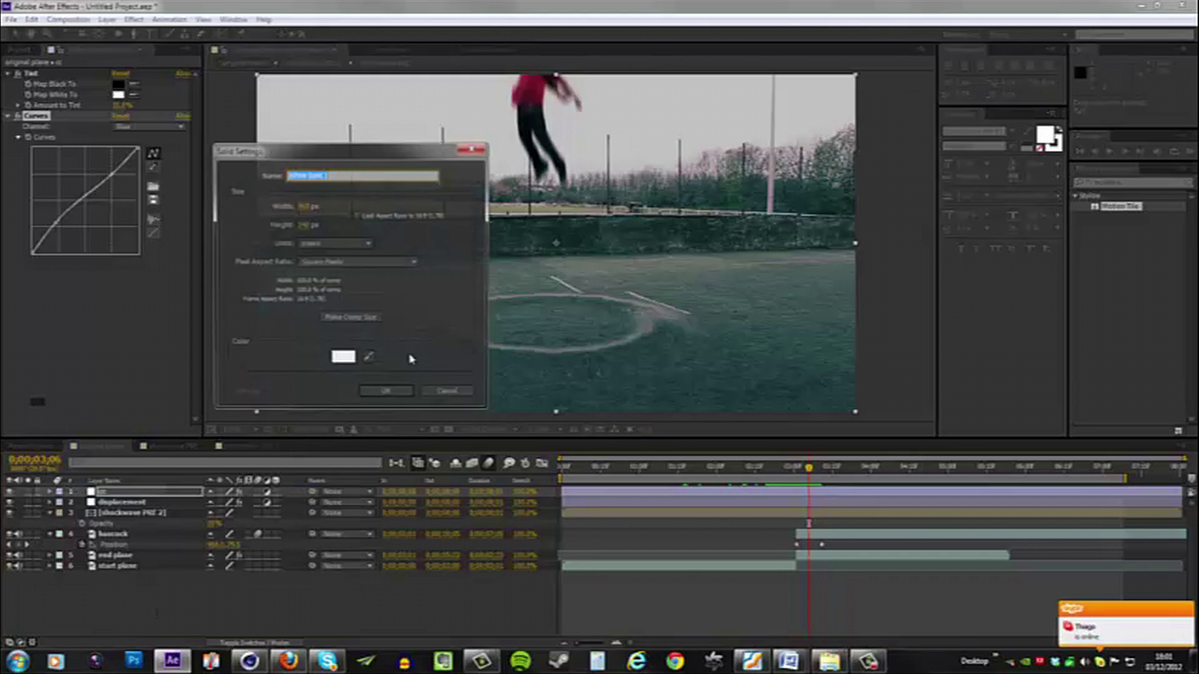
left_click(343, 360)
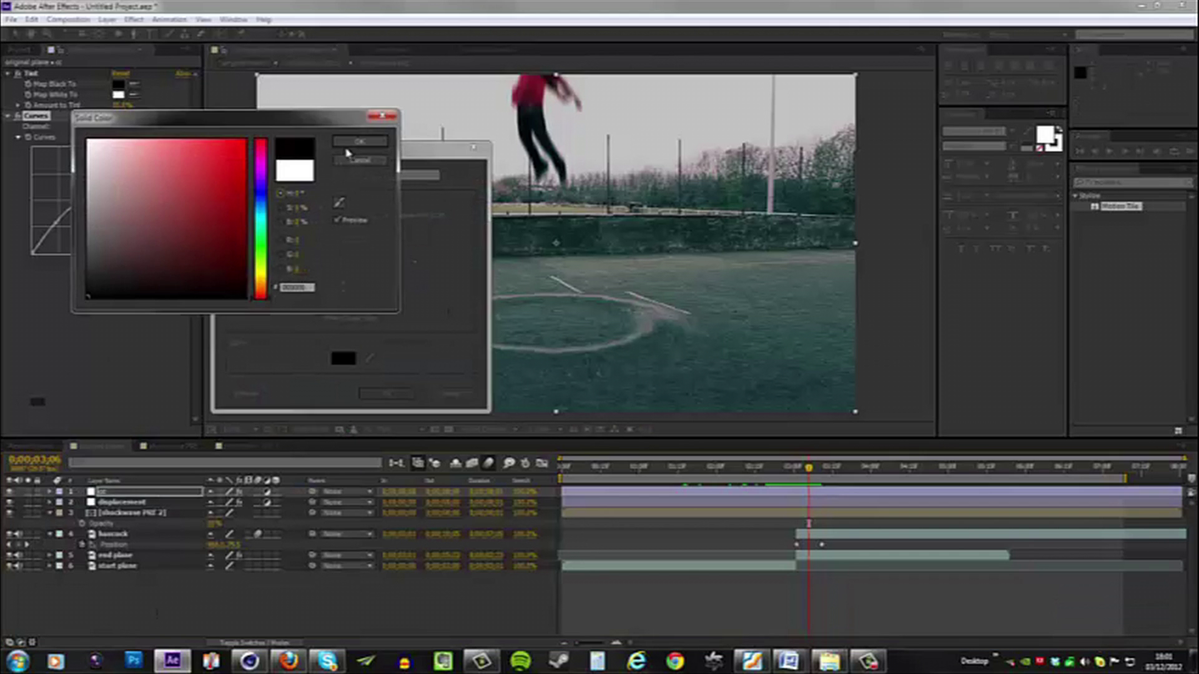
left_click(351, 145)
left_click(384, 393)
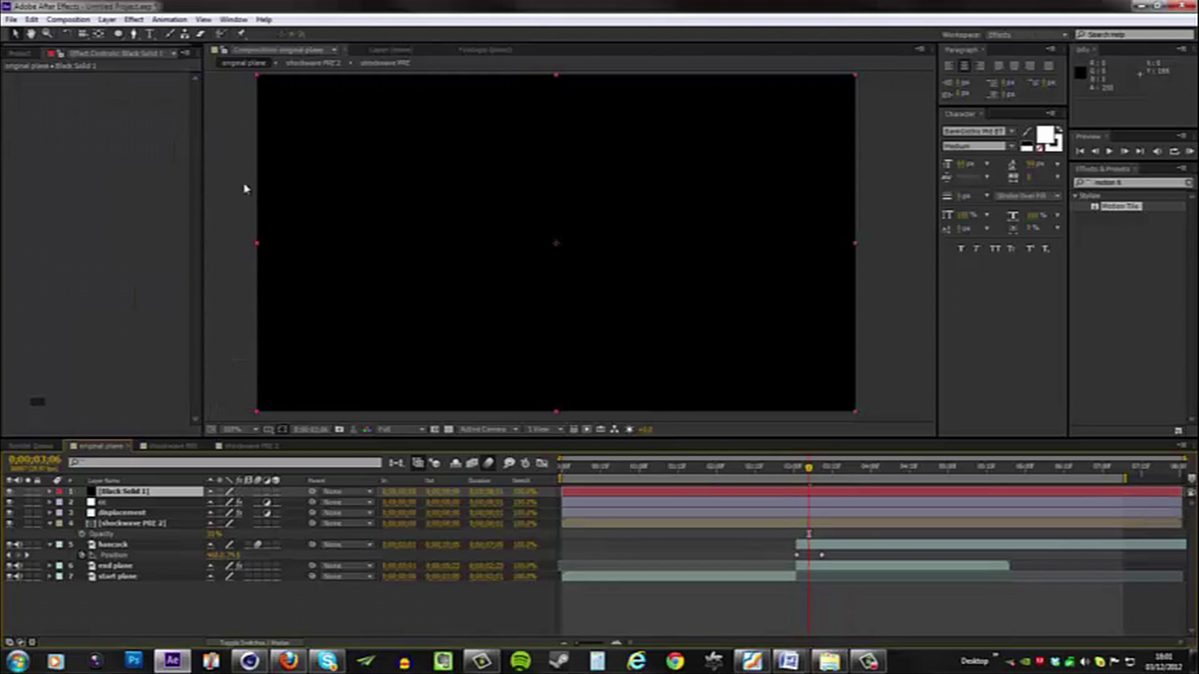
scroll(244, 189, "down", 2)
left_click(140, 53)
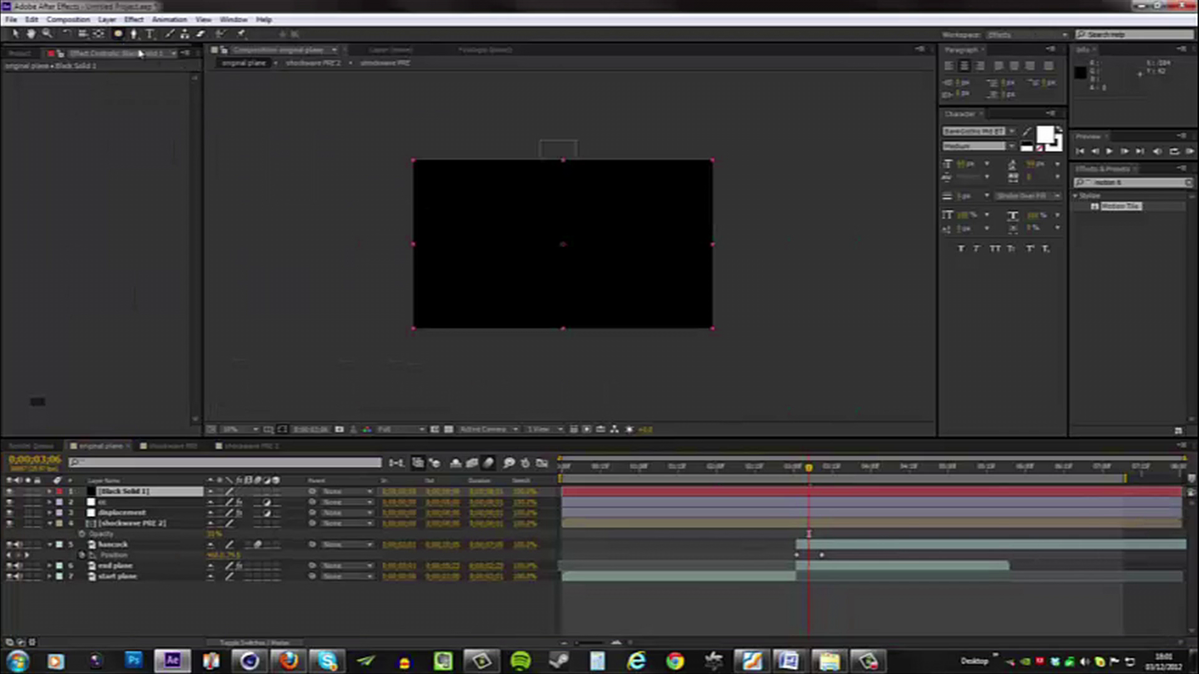
- Add a full-frame ellipse mask set to Subtract with about 208 px feather
double_click(119, 34)
scroll(349, 223, "up", 2)
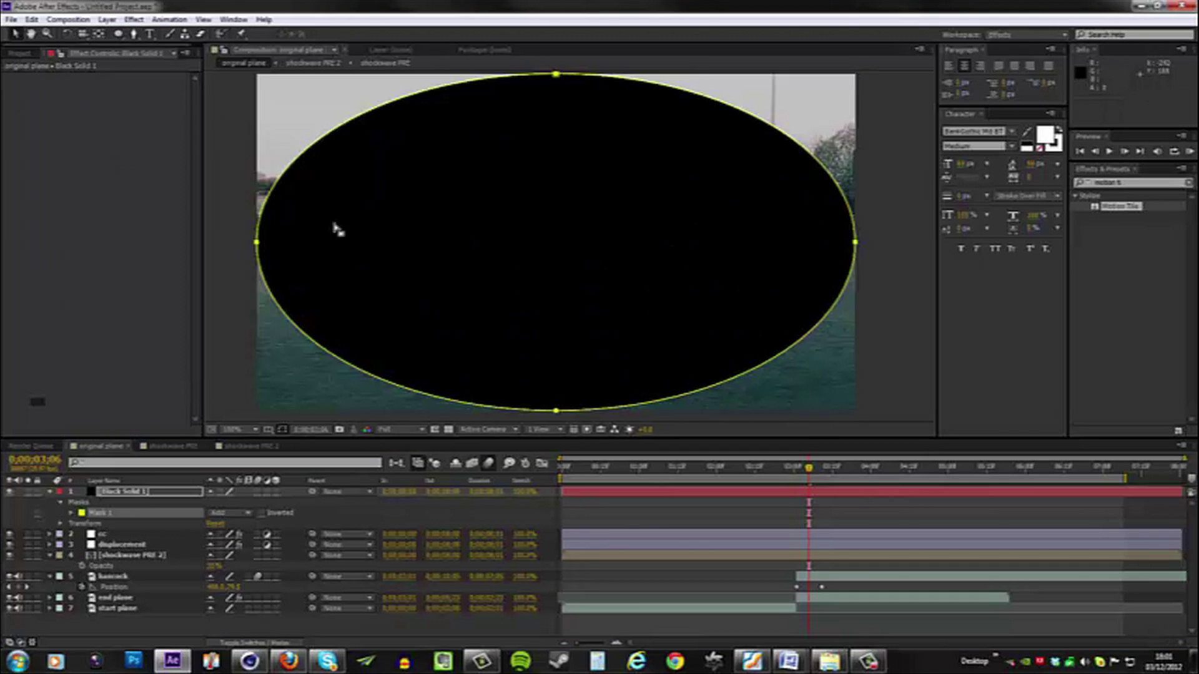
left_click(248, 513)
left_click(242, 554)
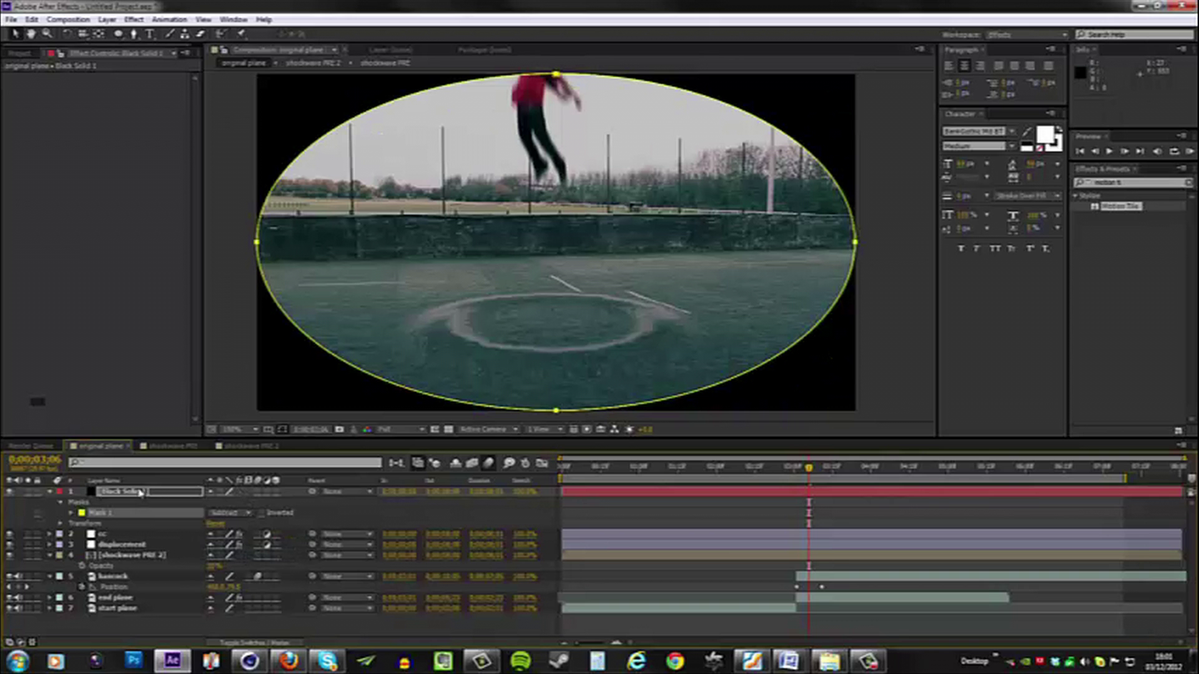
key("f")
left_click_drag(239, 517, 378, 517)
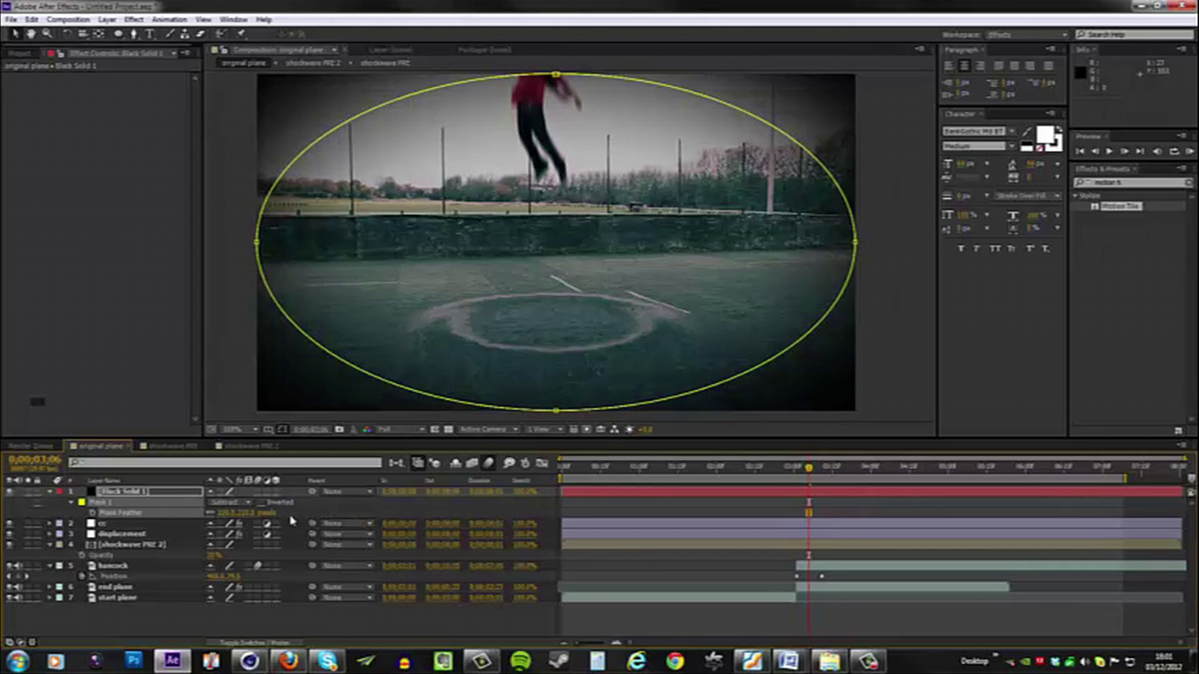
- Set the black solid's opacity to 22%
key("t")
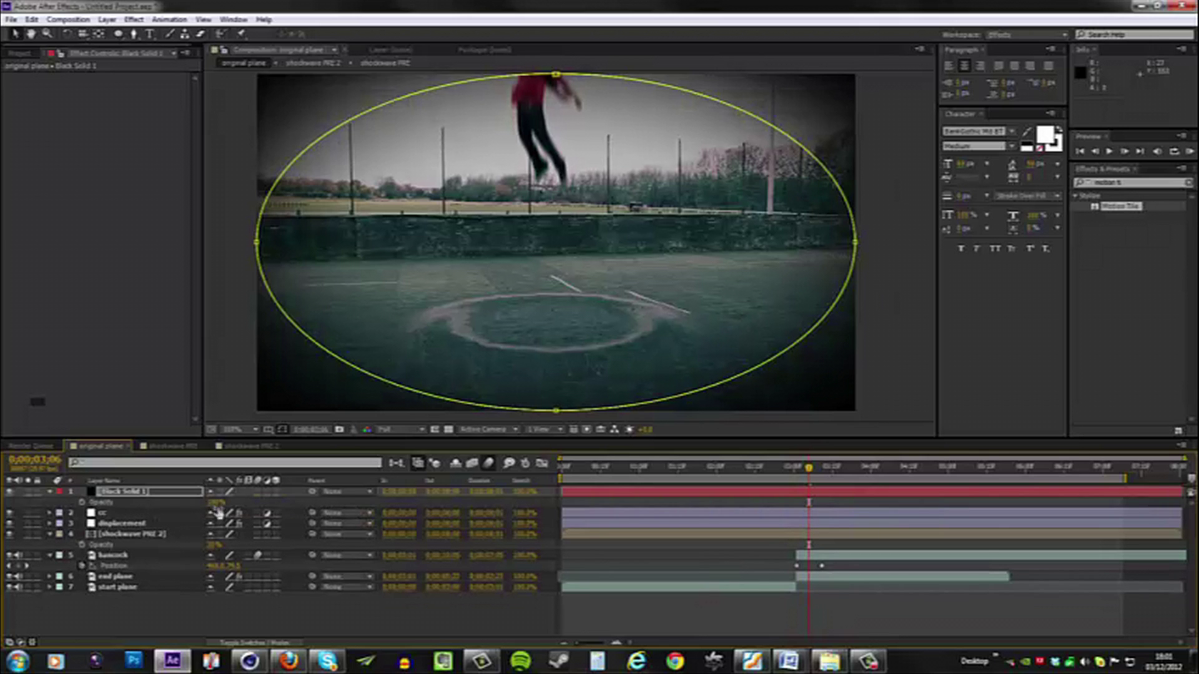
left_click(216, 502)
type("55")
key("Return")
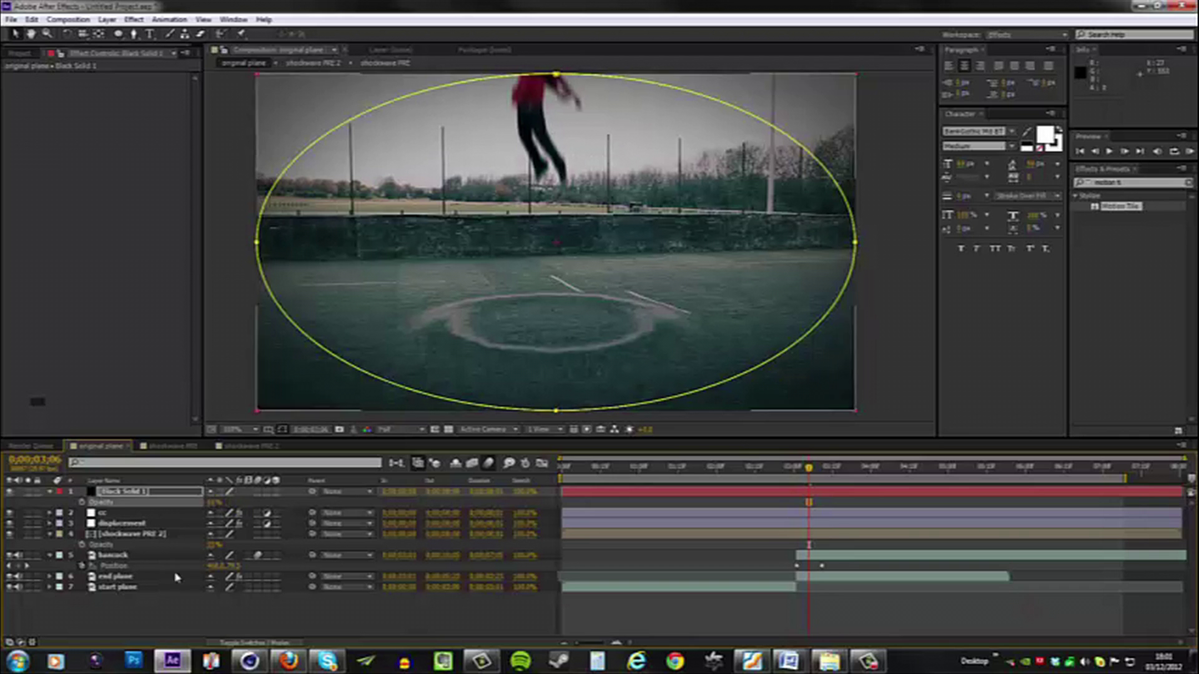
key("F2")
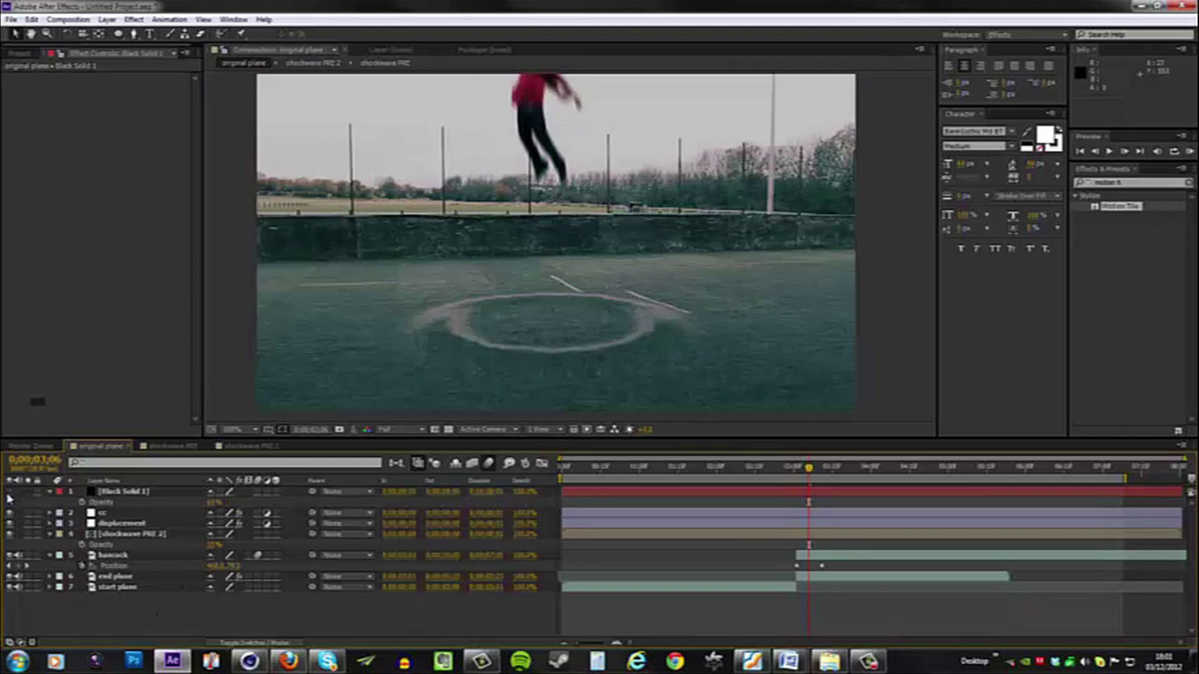
left_click(216, 502)
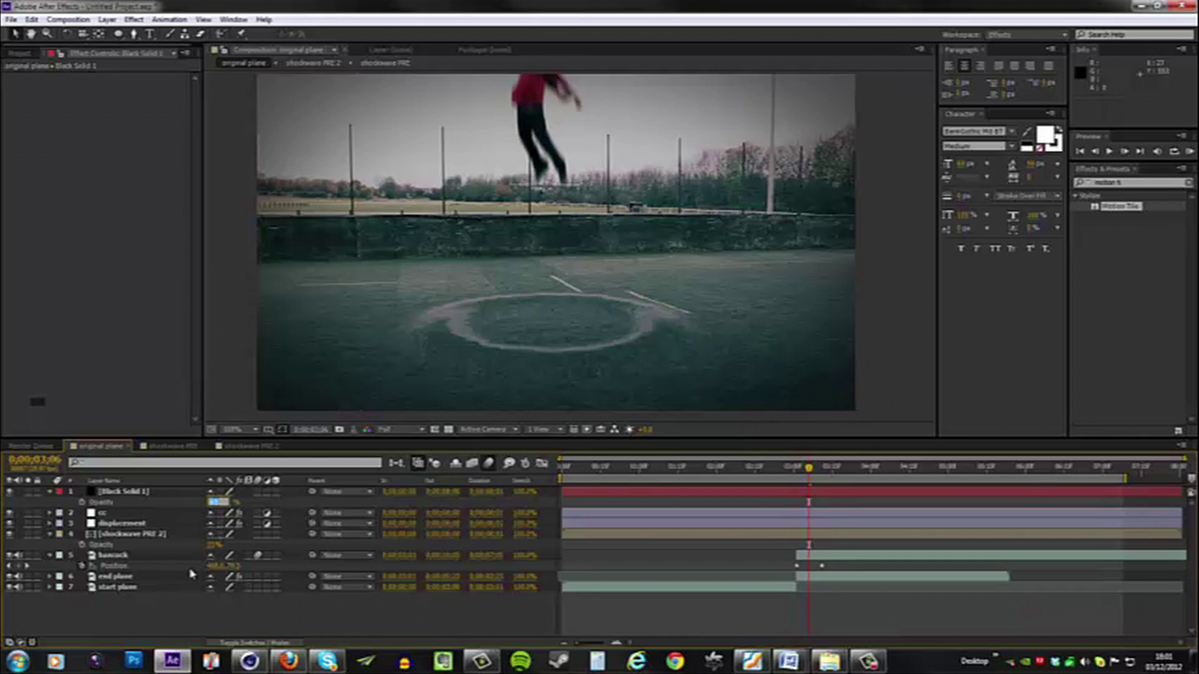
type("22")
key("Return")
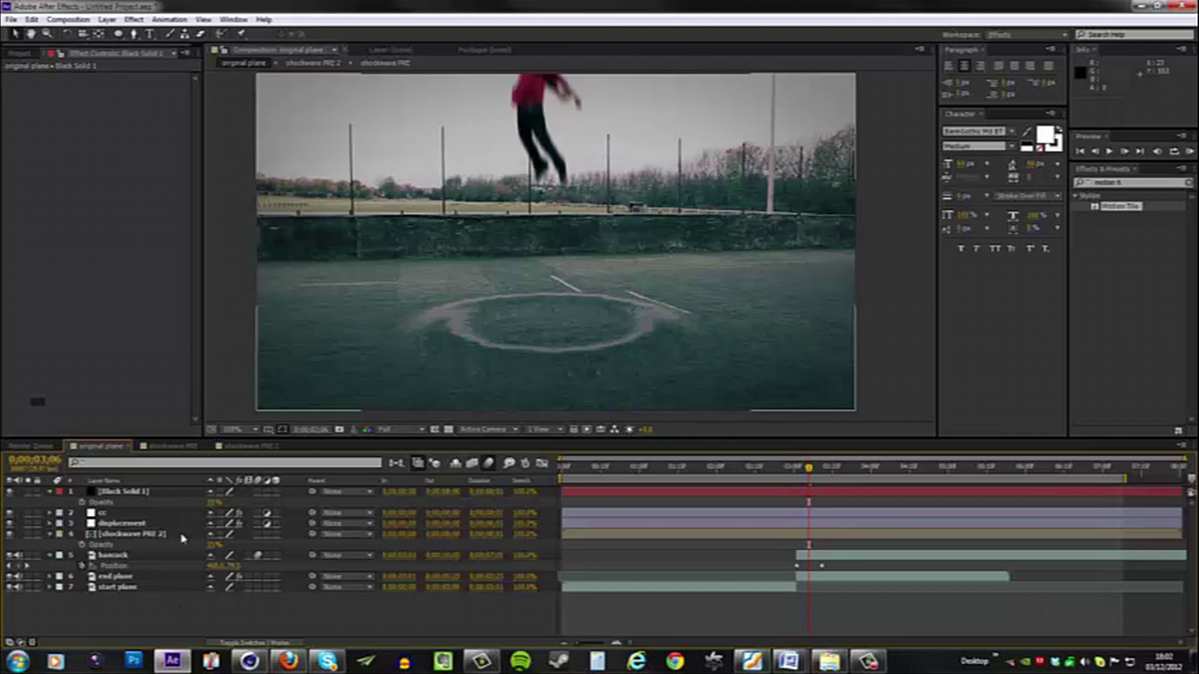
- Toggle the vignette off and on to compare, then zoom the viewer out
left_click(10, 493)
left_click(10, 492)
left_click(10, 492)
left_click(10, 493)
key("comma")
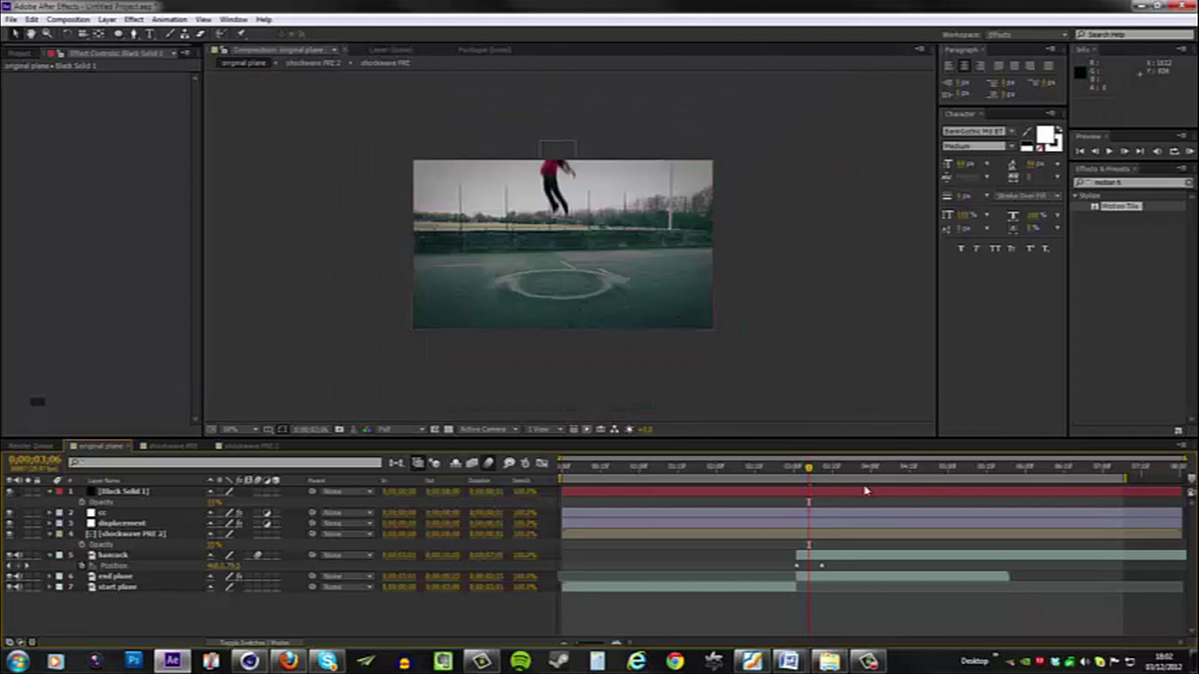
- End the work area at 0;00;05;20 and RAM preview the shot
left_click_drag(806, 470, 998, 501)
key("n")
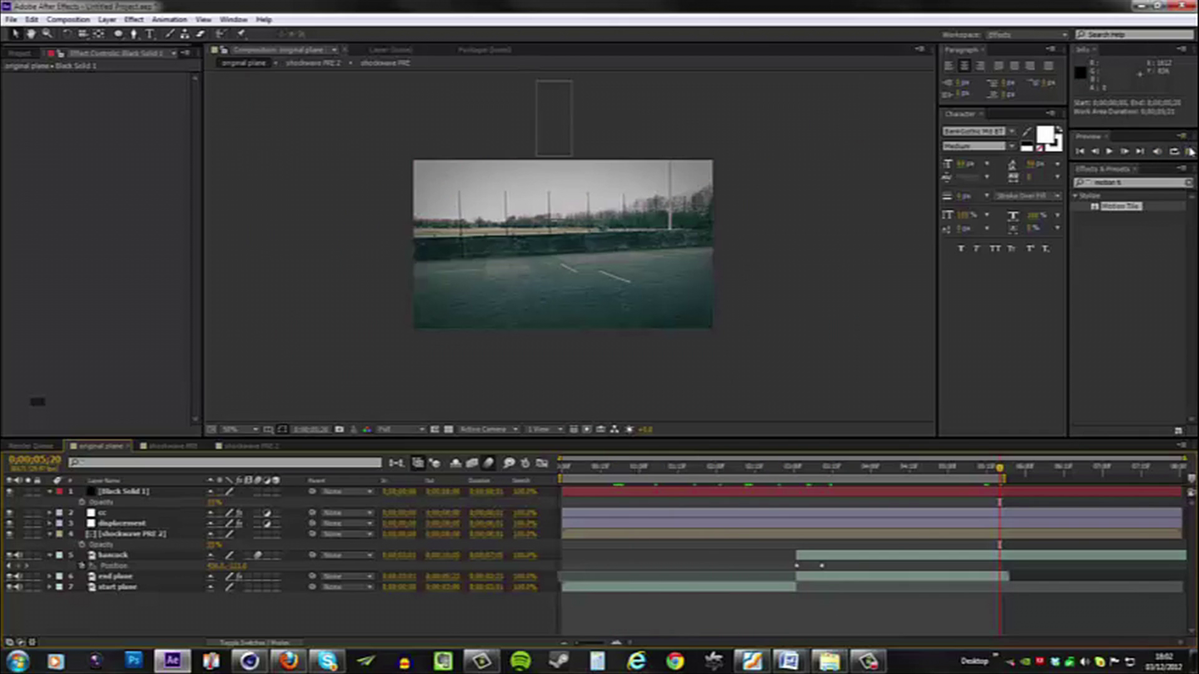
left_click(1190, 152)
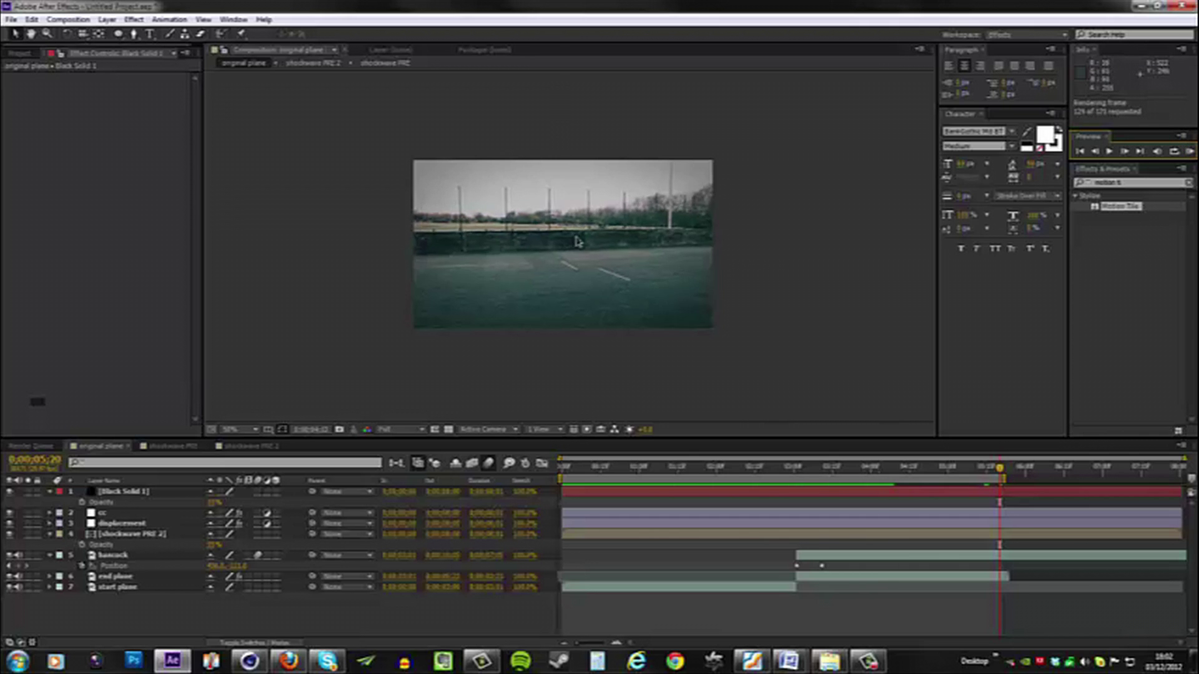
scroll(575, 241, "up", 2)
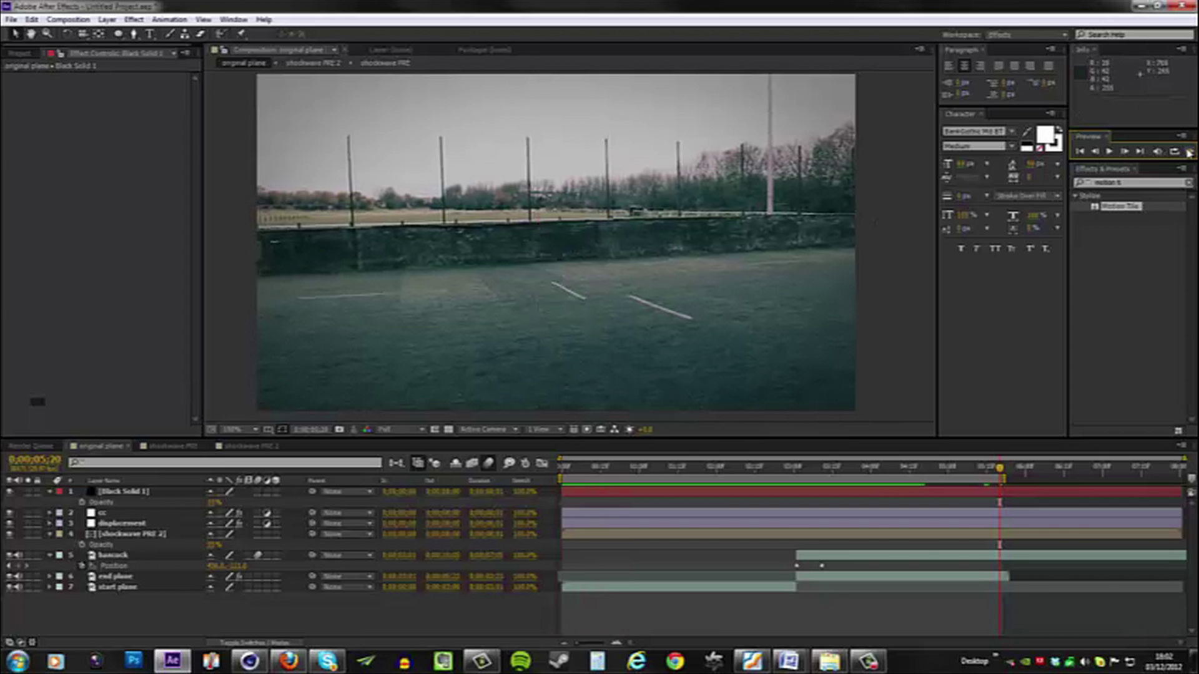